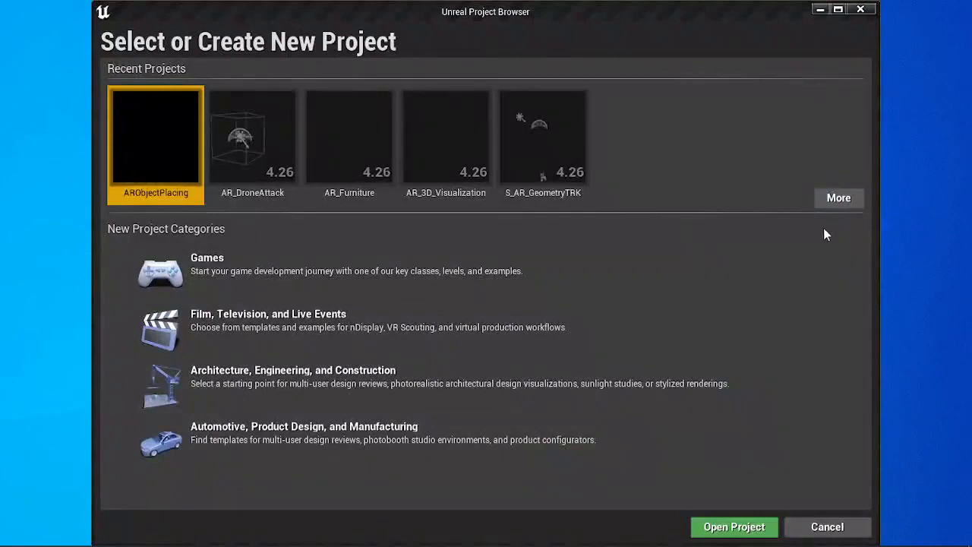
- Start a new project in the Games category using the Blank template
left_click(273, 270)
left_click(640, 529)
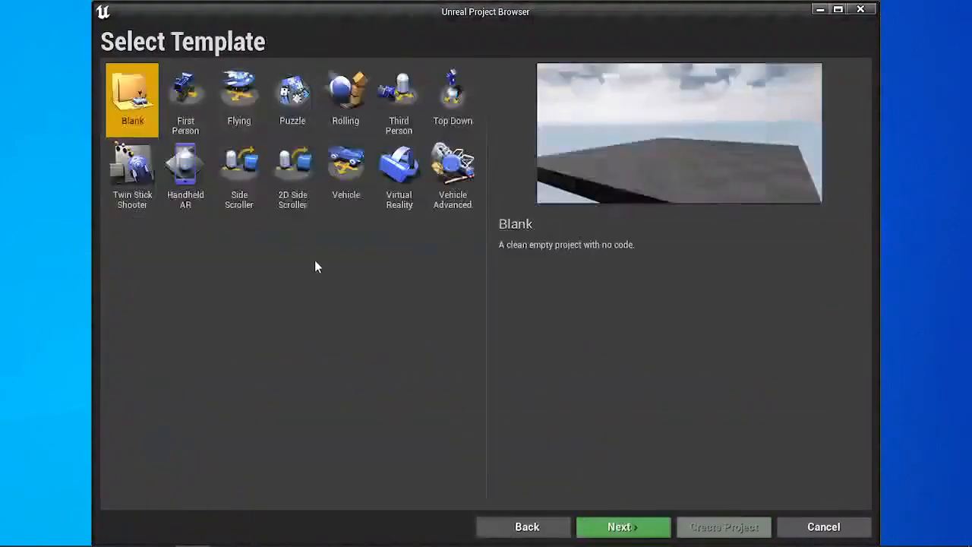
left_click(633, 526)
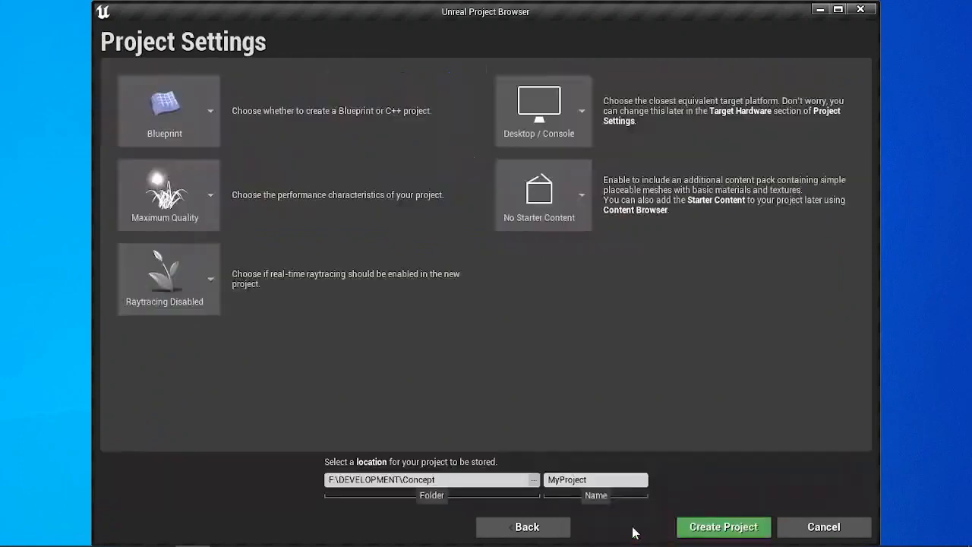
- Configure the project as Blueprint, Scalable 3D or 2D and Mobile / Tablet, with no starter content
left_click(192, 96)
left_click(190, 100)
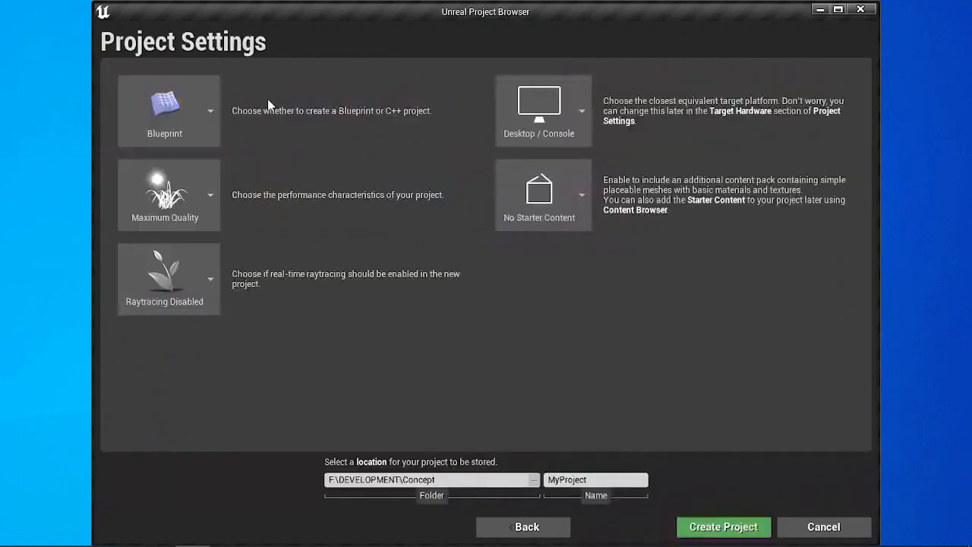
left_click(189, 193)
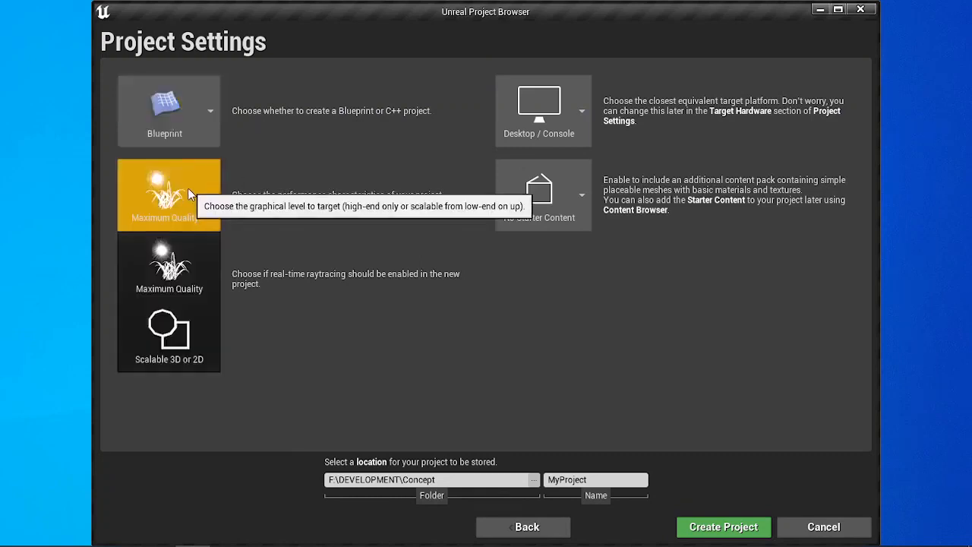
left_click(192, 334)
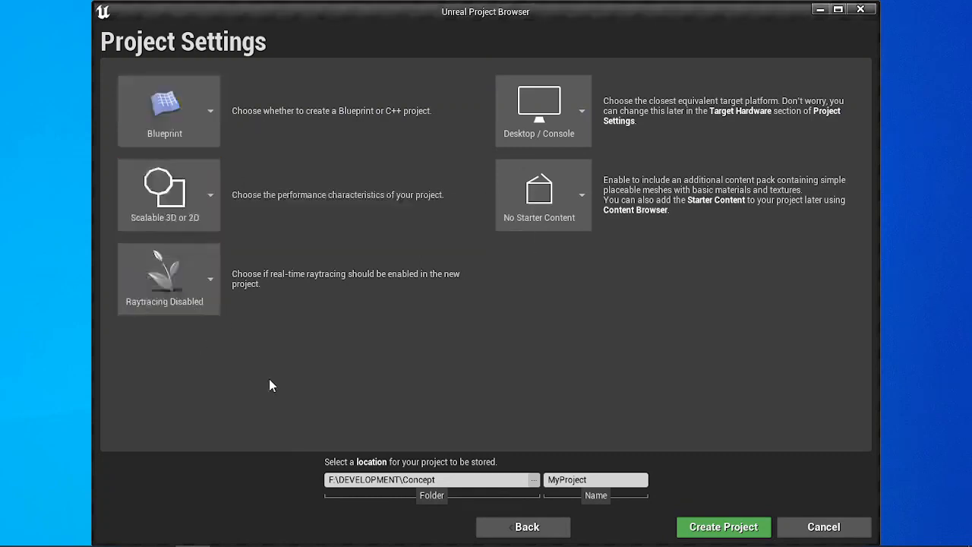
left_click(510, 107)
left_click(529, 242)
left_click(552, 228)
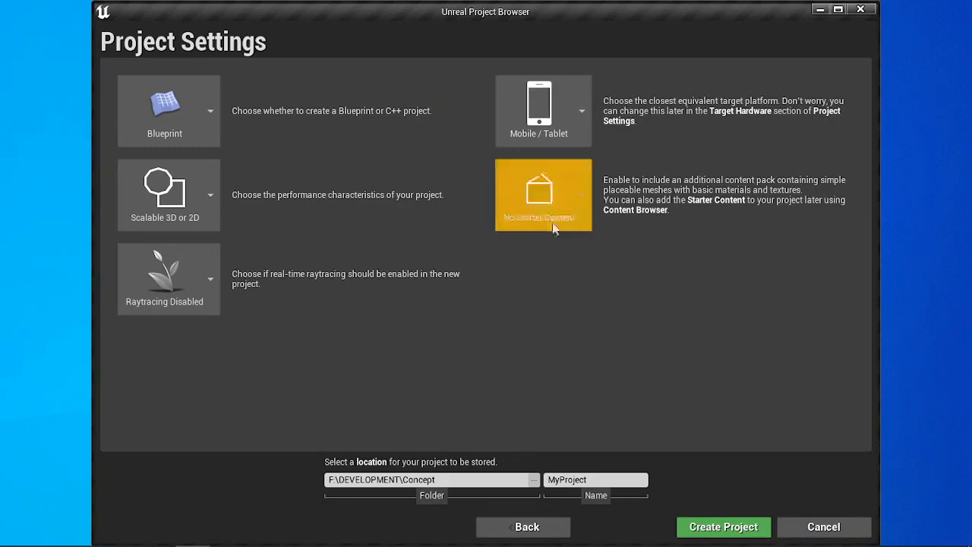
- Name the project ARTutorial and create it
left_click(611, 479)
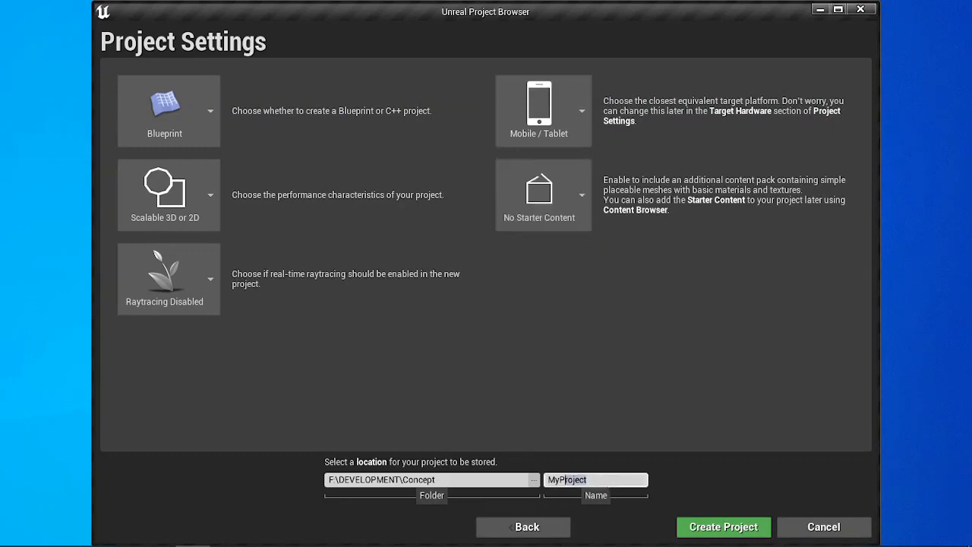
key("BackSpace")
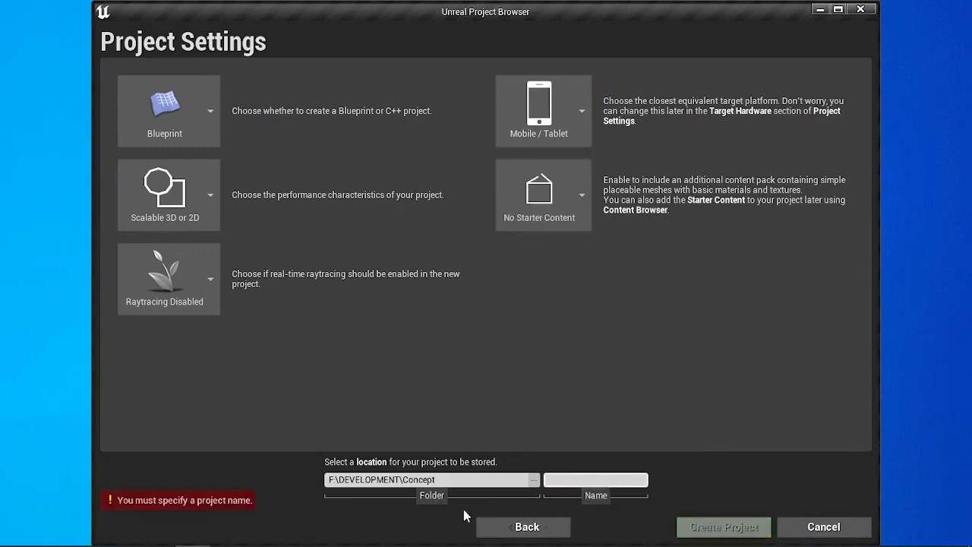
type("ART")
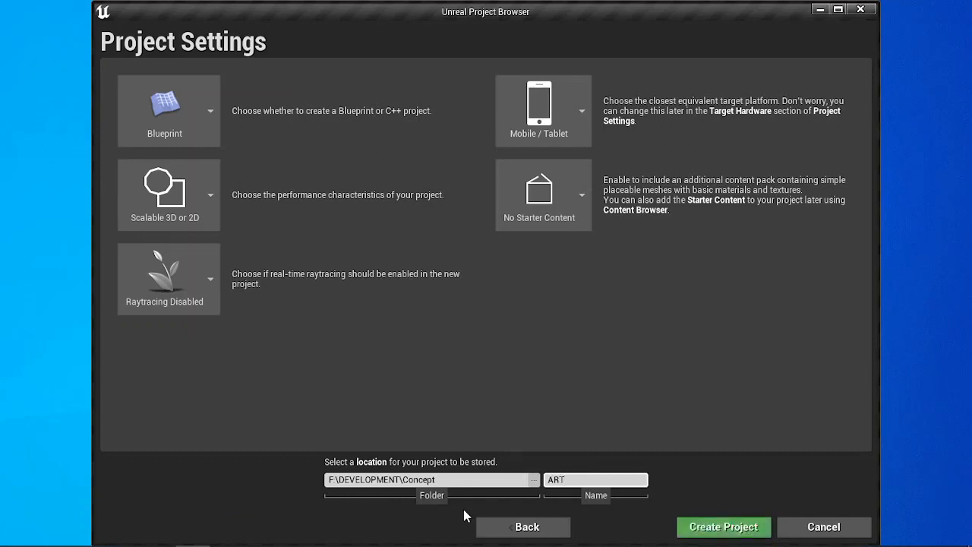
type("utorial")
left_click(706, 531)
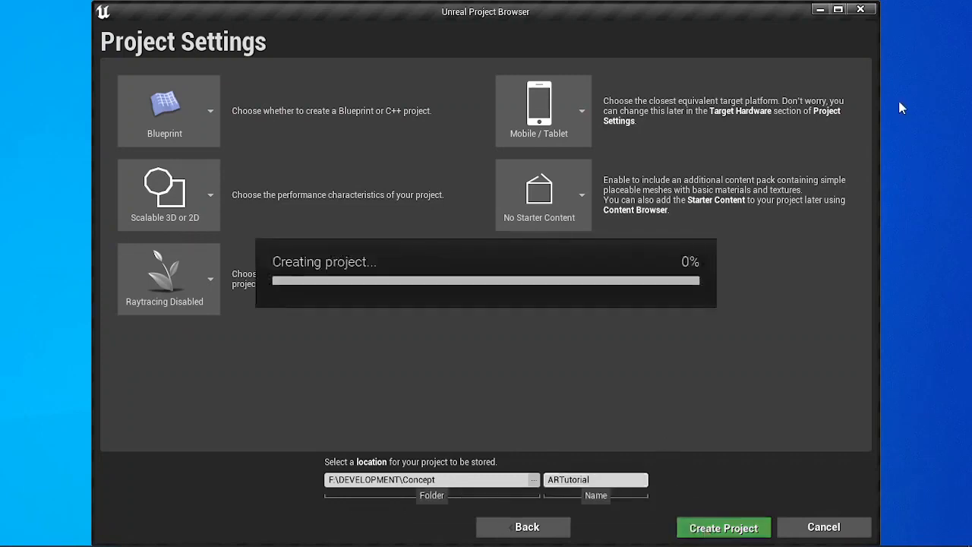
right_click(900, 103)
left_click(887, 148)
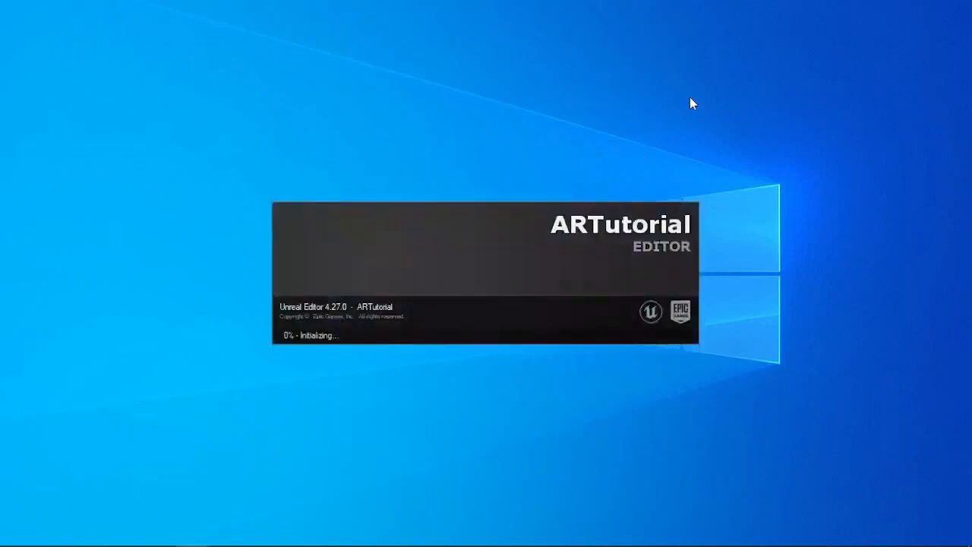
right_click(720, 61)
left_click(747, 99)
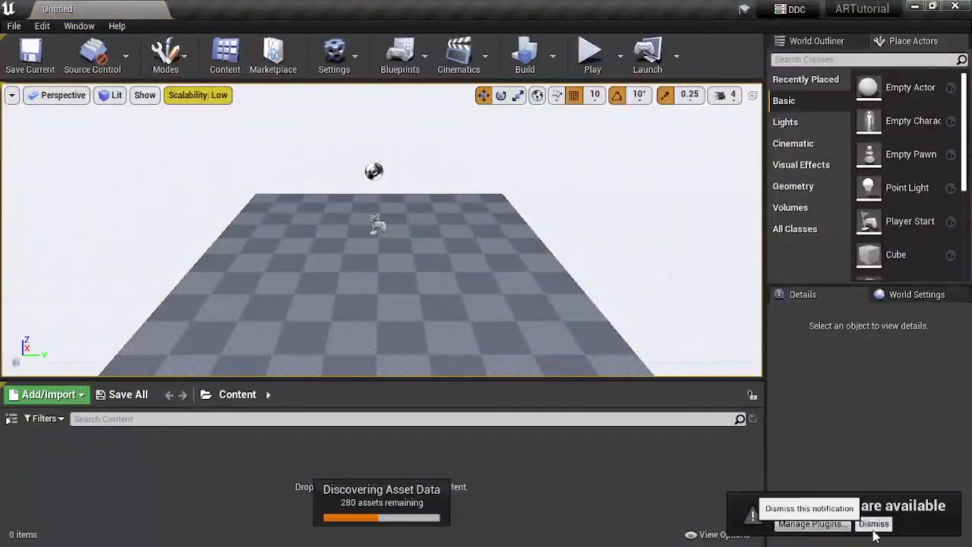
- Dismiss the new plugins notification and show the built-in Augmented Reality plugins
left_click(873, 524)
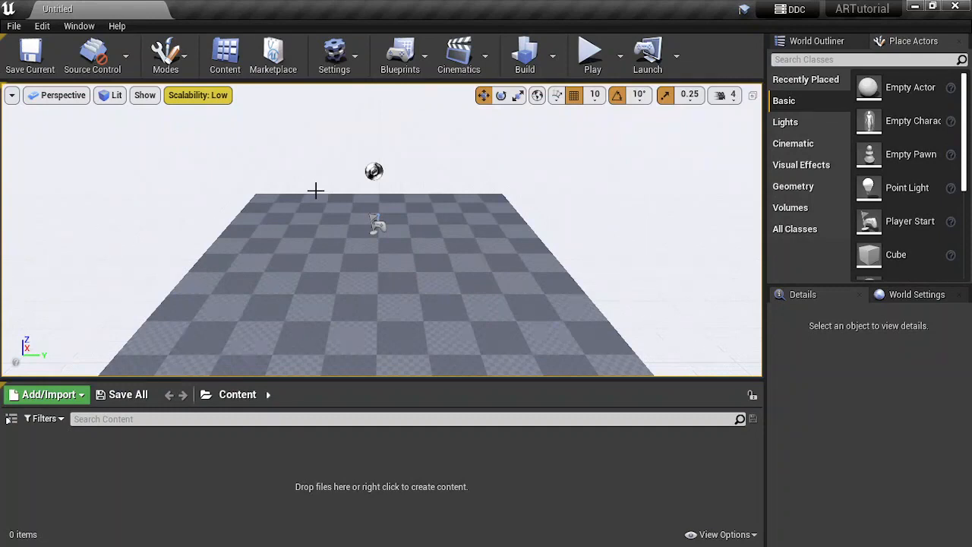
left_click(42, 26)
left_click(77, 236)
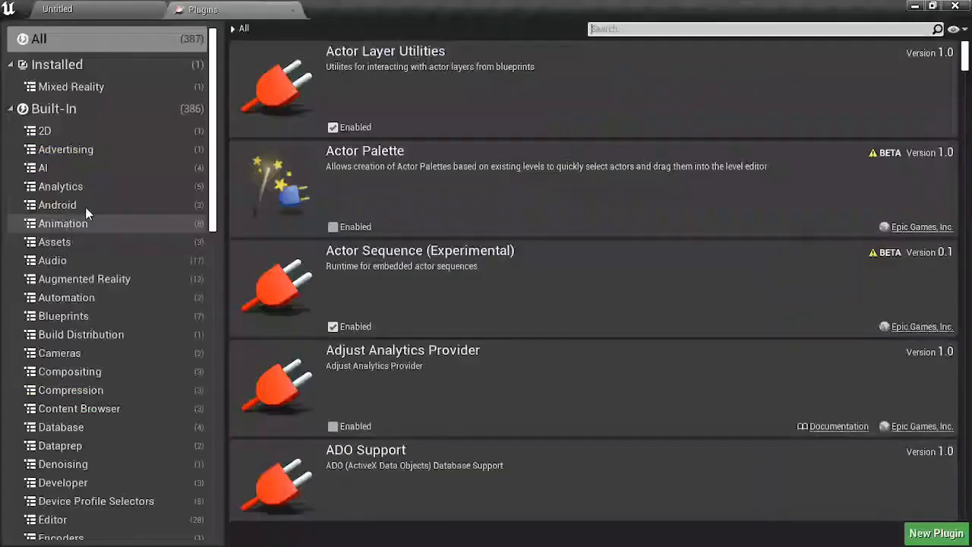
left_click(79, 275)
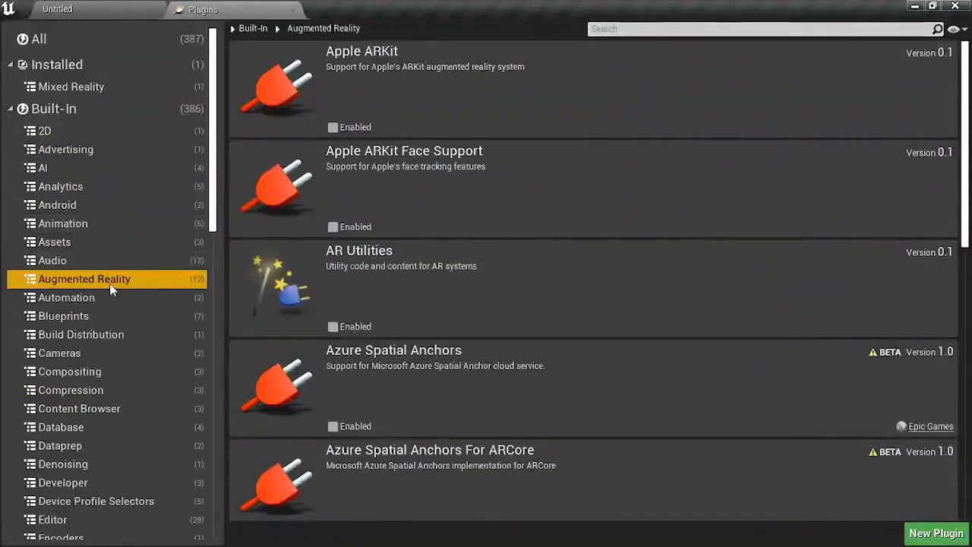
- Enable the AR Utilities, Google ARCore and Google ARCore Services plugins
left_click(332, 326)
scroll(331, 328, "down", 5)
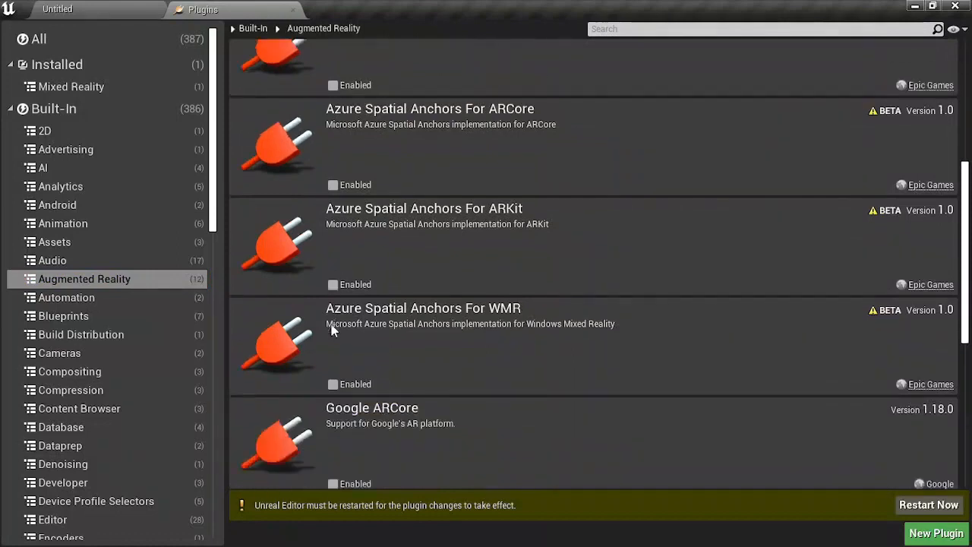
scroll(331, 334, "down", 3)
left_click(333, 347)
left_click(332, 447)
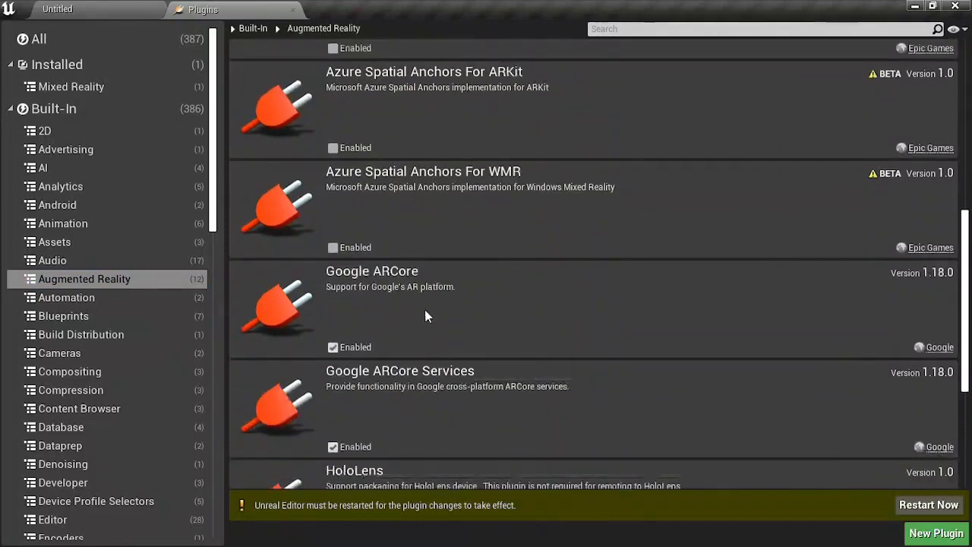
- Review the enabled AR plugins and restart the editor to apply the plugin changes
scroll(357, 296, "up", 5)
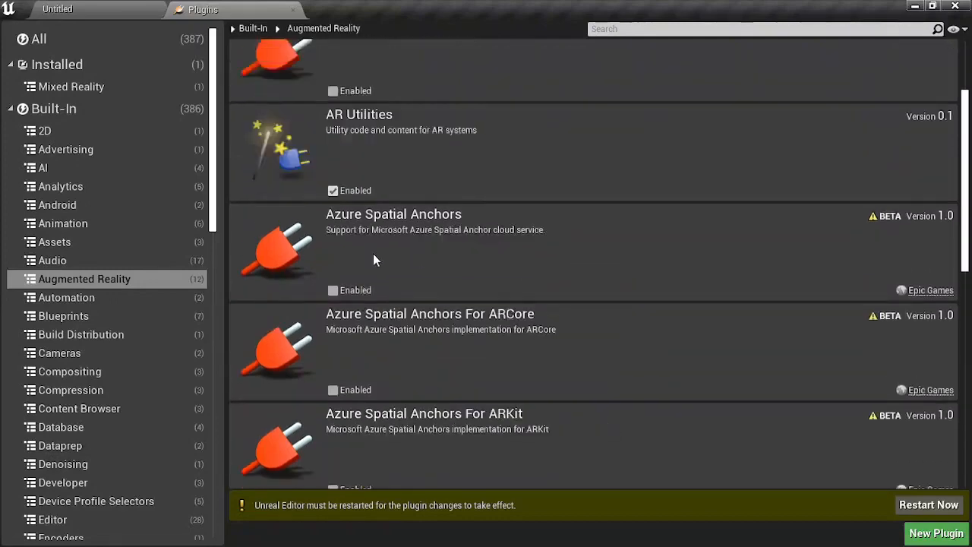
scroll(368, 244, "down", 5)
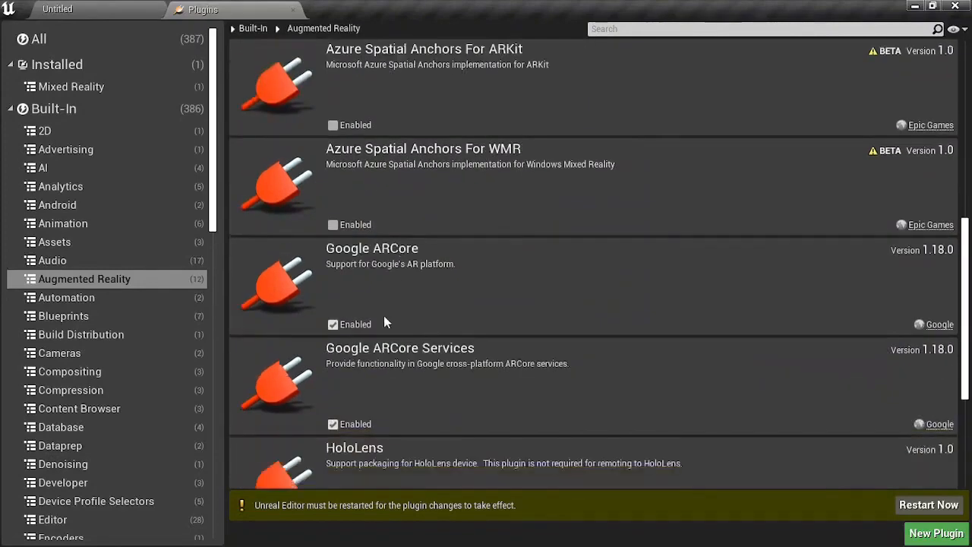
left_click(927, 506)
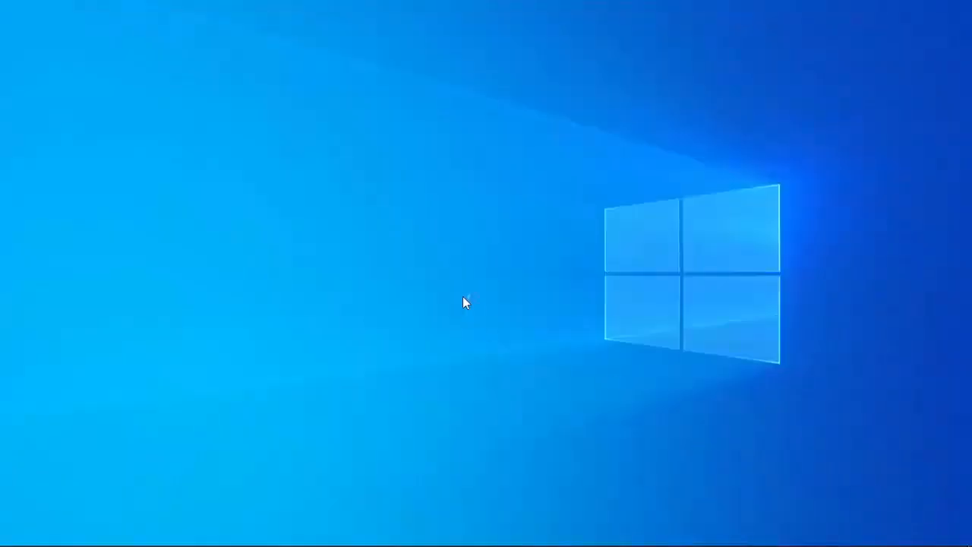
right_click(447, 183)
left_click(469, 226)
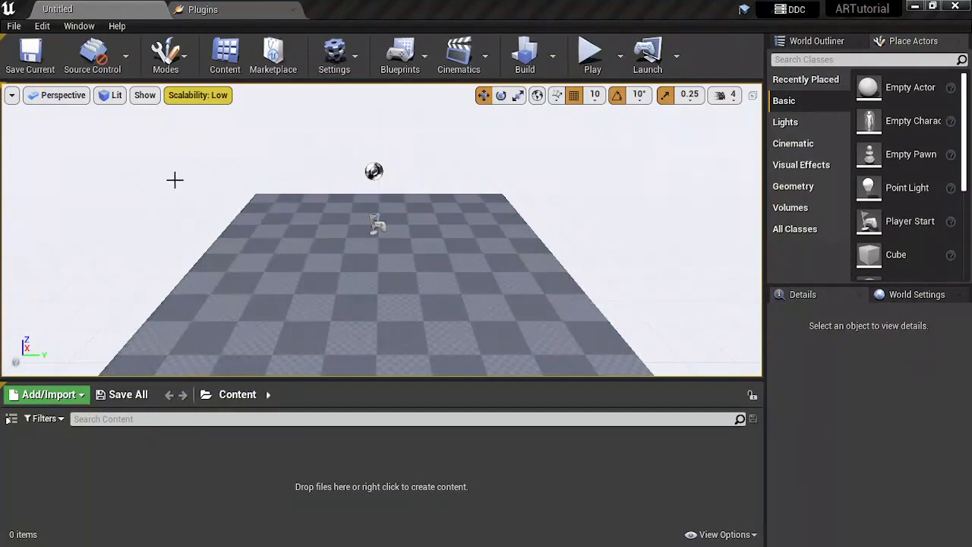
- Create a new level from the Empty Level template
left_click(13, 26)
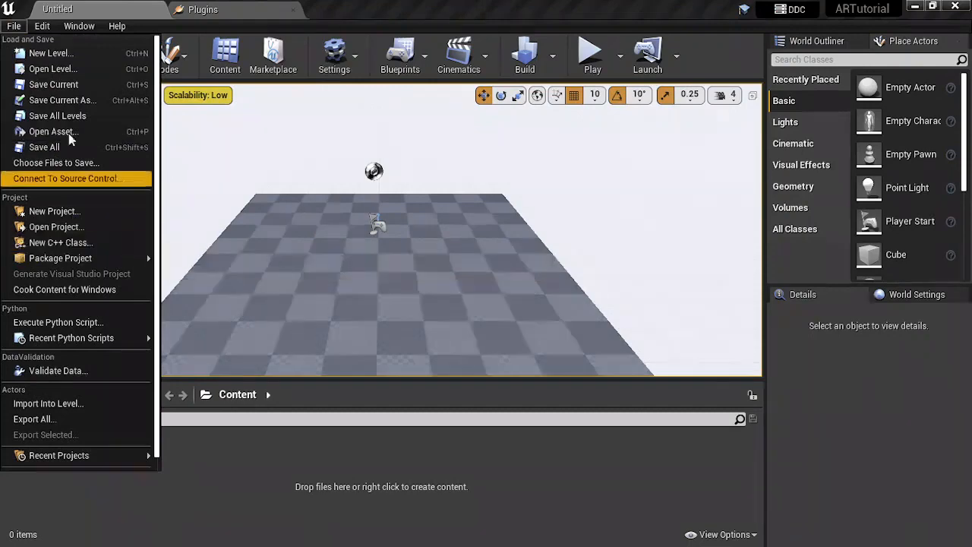
left_click(51, 53)
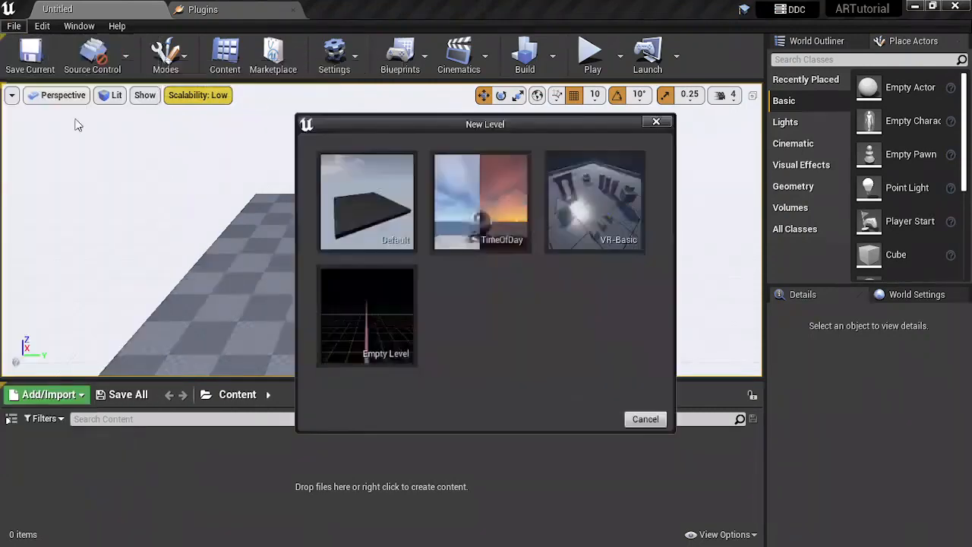
left_click(369, 321)
- Start saving the current level and create a folder named Maps inside Content
left_click(31, 54)
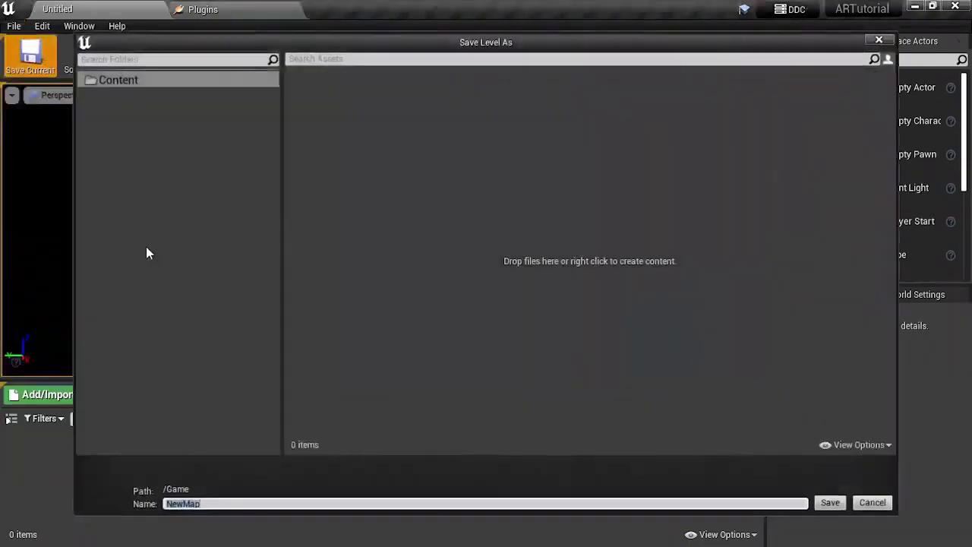
right_click(432, 132)
left_click(473, 144)
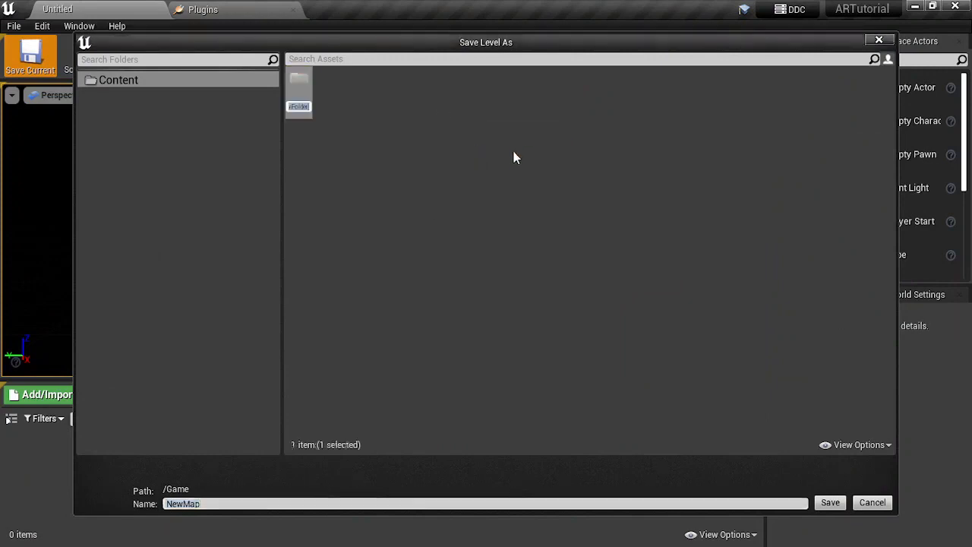
type("Maps")
key("Return")
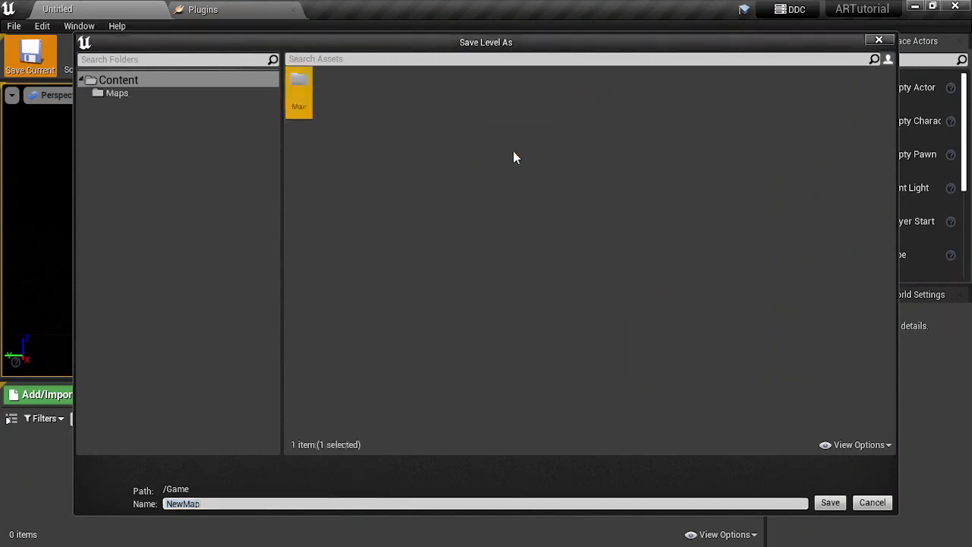
- Save the level as Map_Default in the Maps folder
double_click(299, 92)
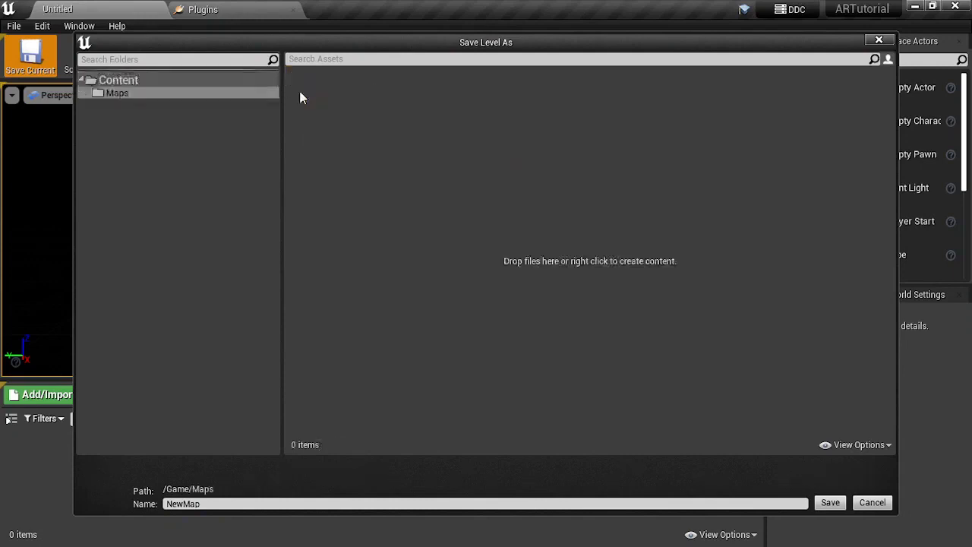
left_click(213, 502)
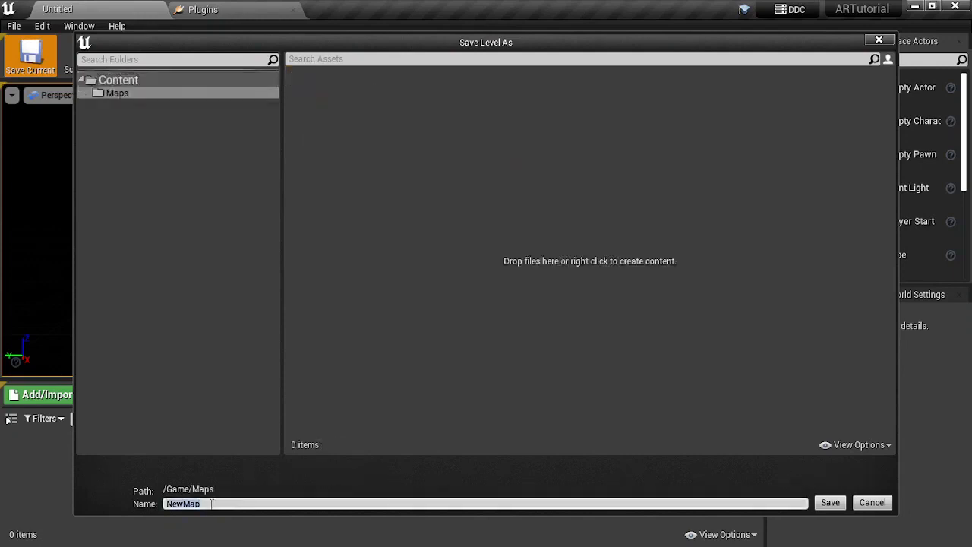
key("BackSpace")
type("Map_Default")
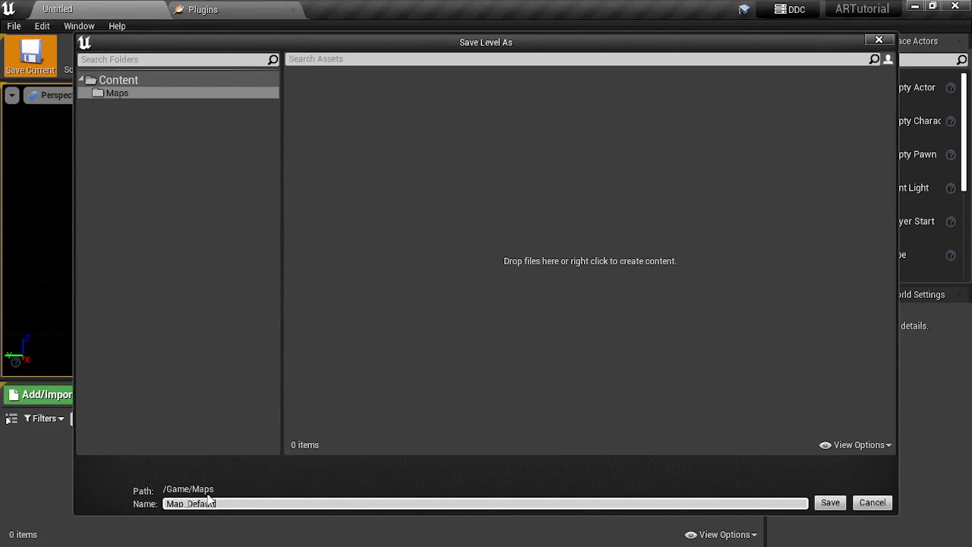
left_click(151, 93)
left_click(828, 502)
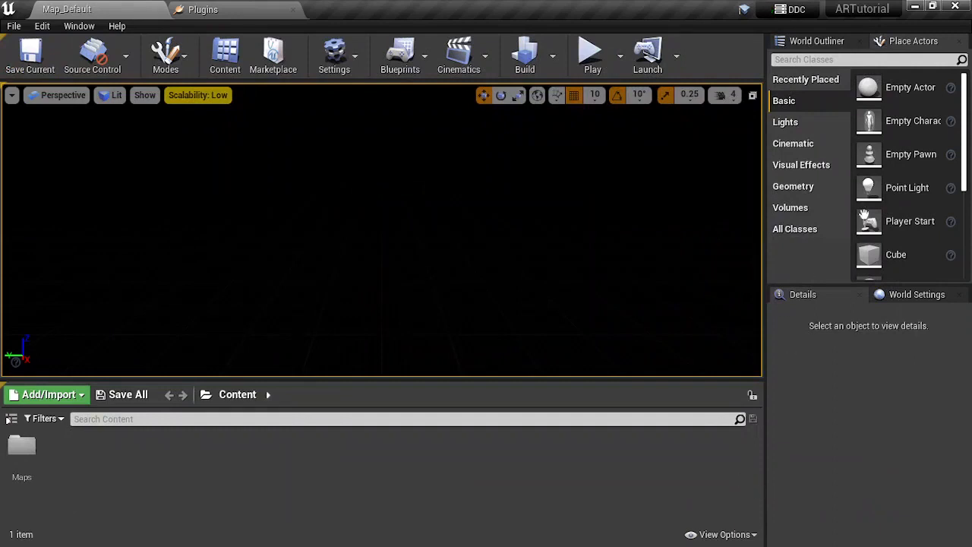
- Place a Player Start and a Directional Light in the level and reset both locations to 0, 0, 0
left_click_drag(915, 234, 381, 217)
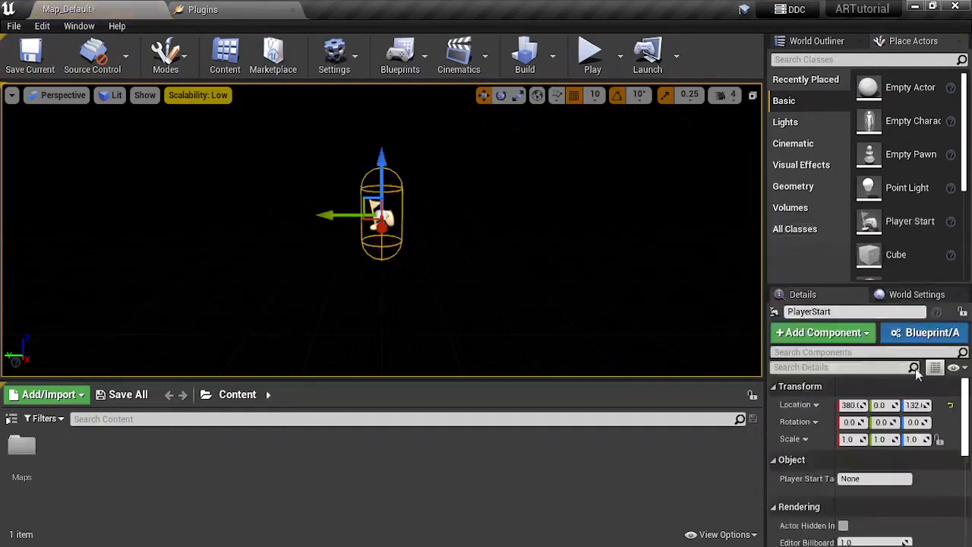
left_click(950, 405)
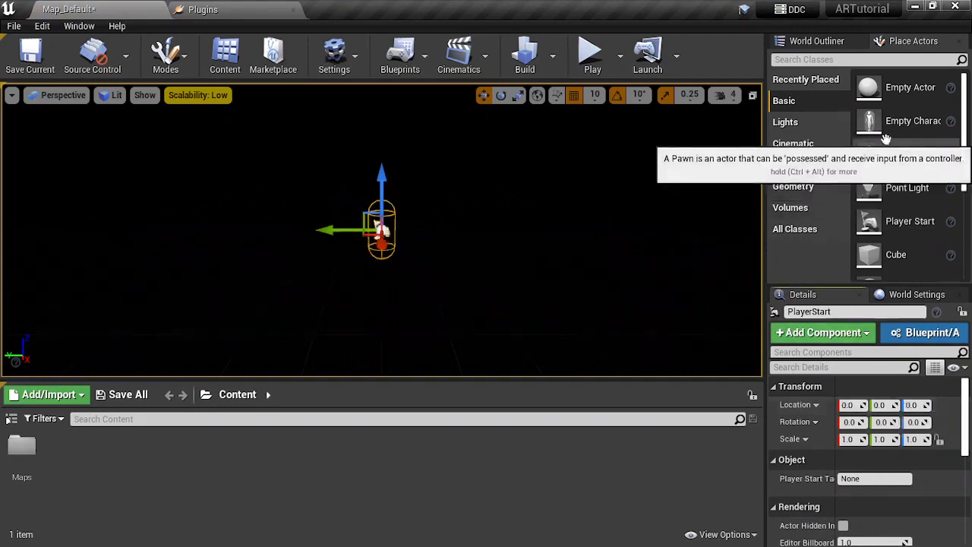
left_click(786, 123)
left_click_drag(906, 87, 441, 252)
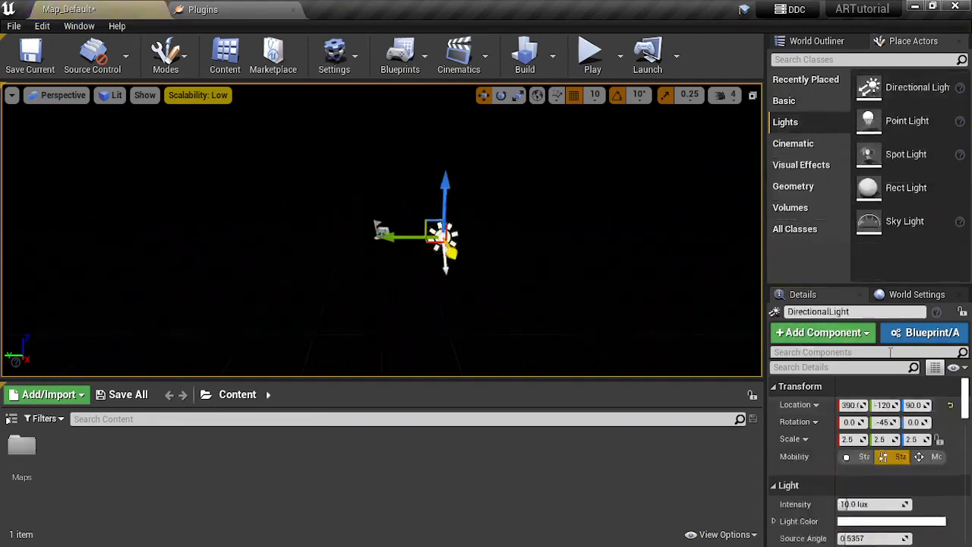
left_click(950, 406)
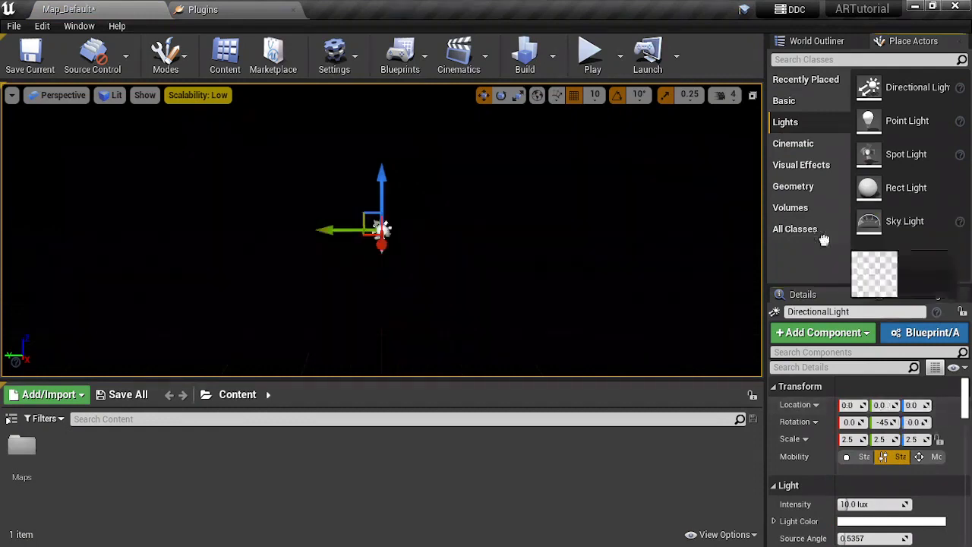
- Place a Sky Light in the level, reset its location to 0, 0, 0, and check the level's three actors in the outliner
left_click_drag(881, 221, 382, 224)
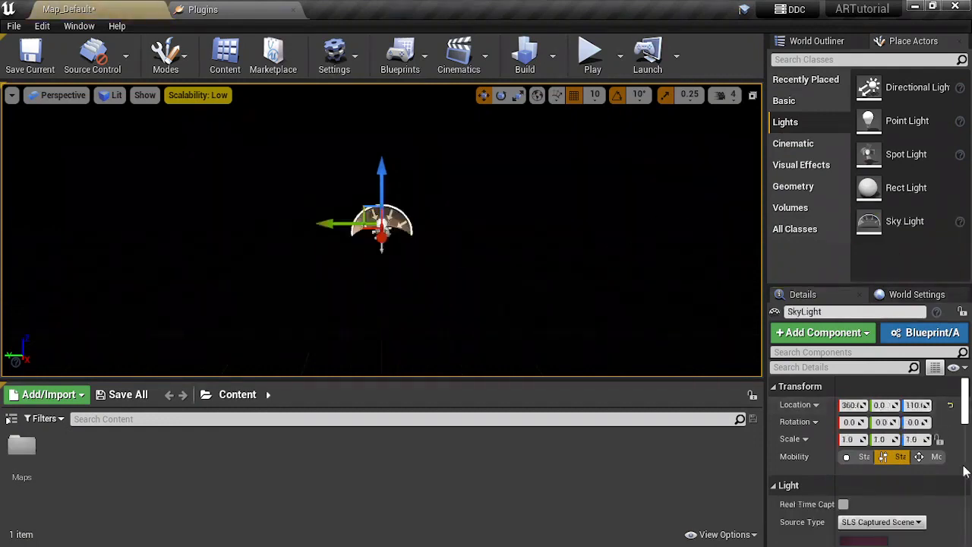
left_click(950, 406)
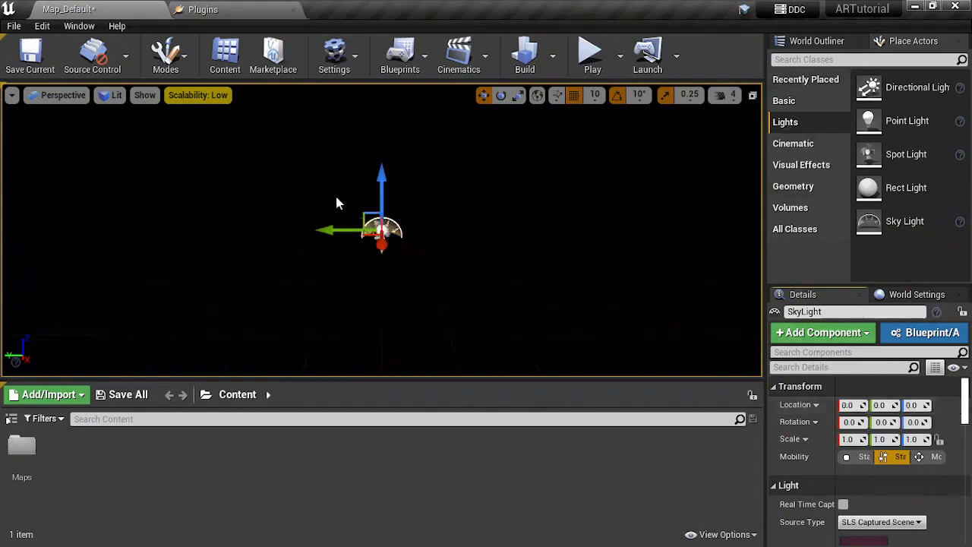
left_click(814, 42)
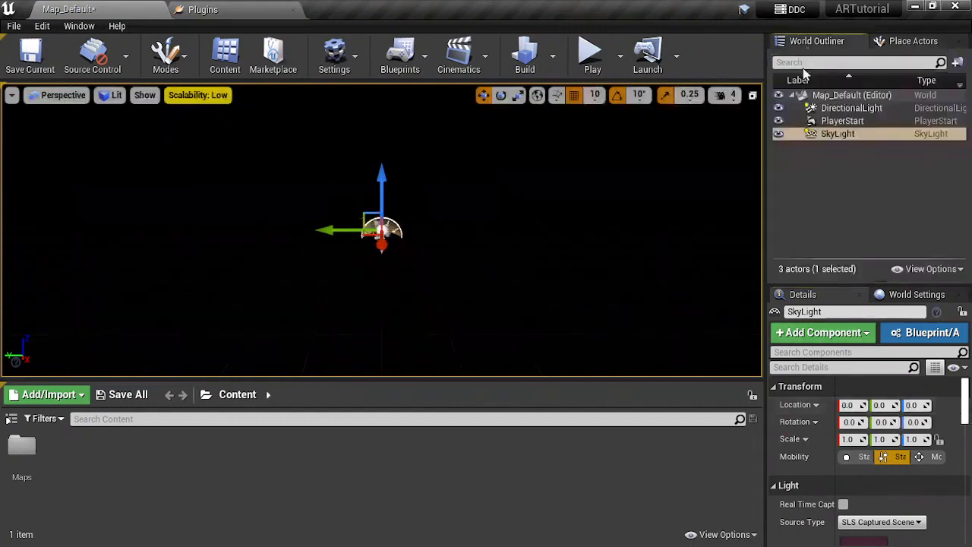
left_click(845, 110)
left_click(841, 122)
left_click(841, 134)
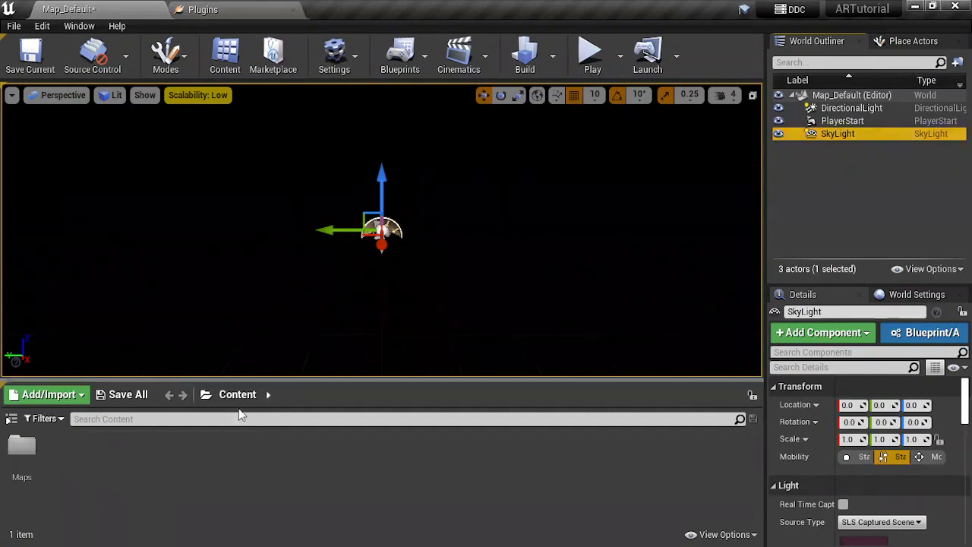
- Create a folder named Blueprints inside Content and open it
right_click(102, 456)
left_click(144, 57)
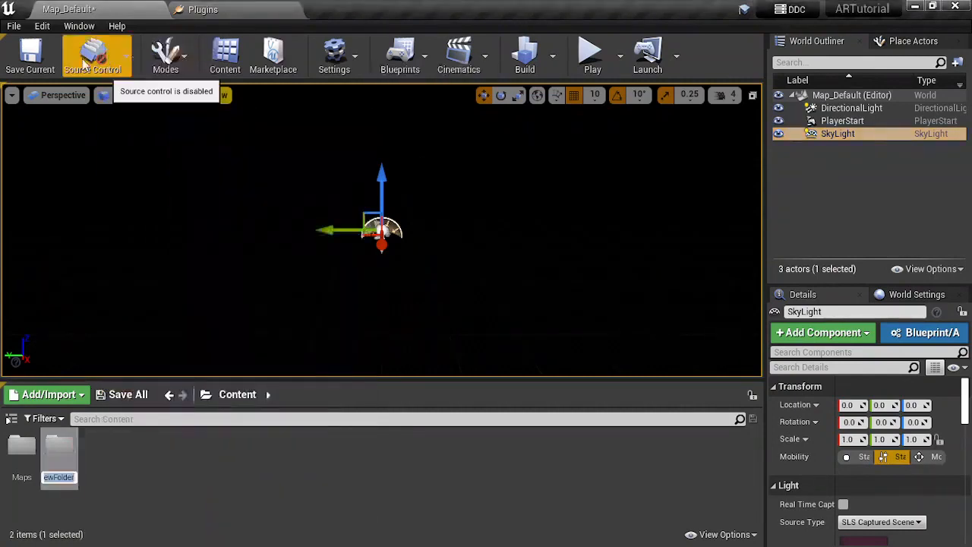
type("Blu")
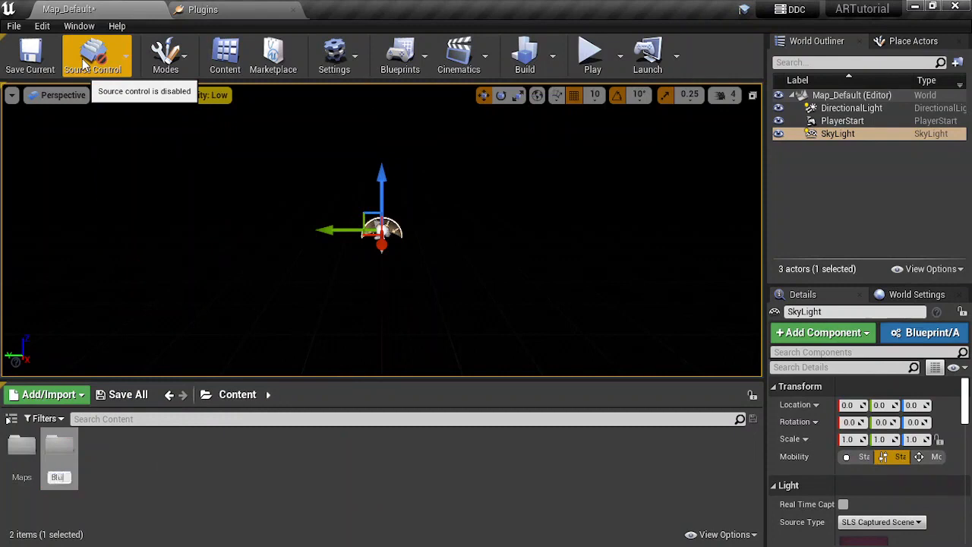
type("eprints")
key("Return")
key("Return")
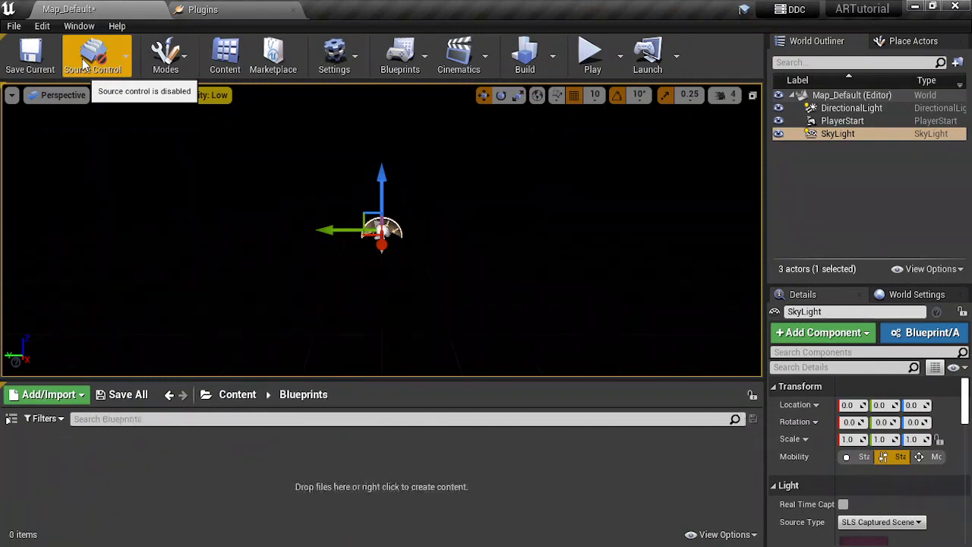
- Create a folder named AR inside the Blueprints folder
right_click(157, 455)
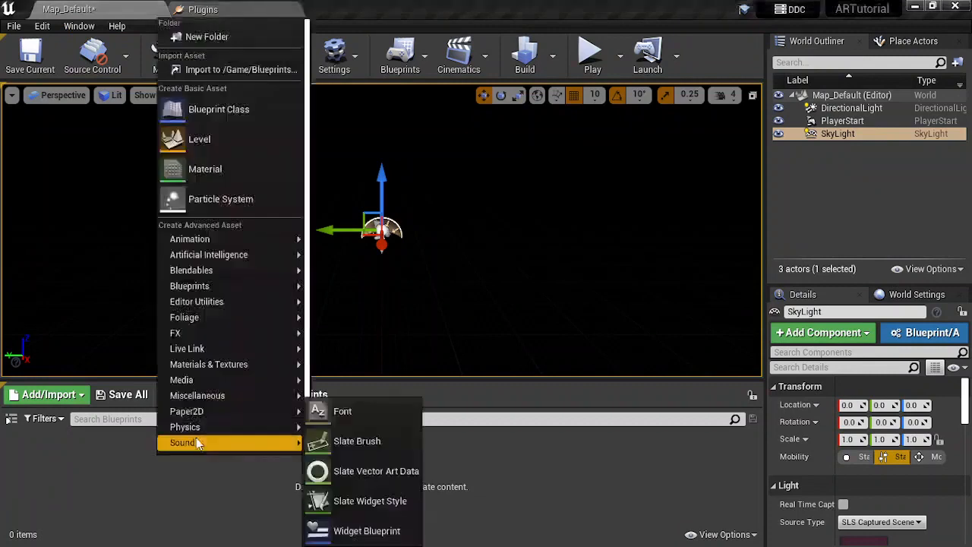
left_click(211, 38)
key("BackSpace")
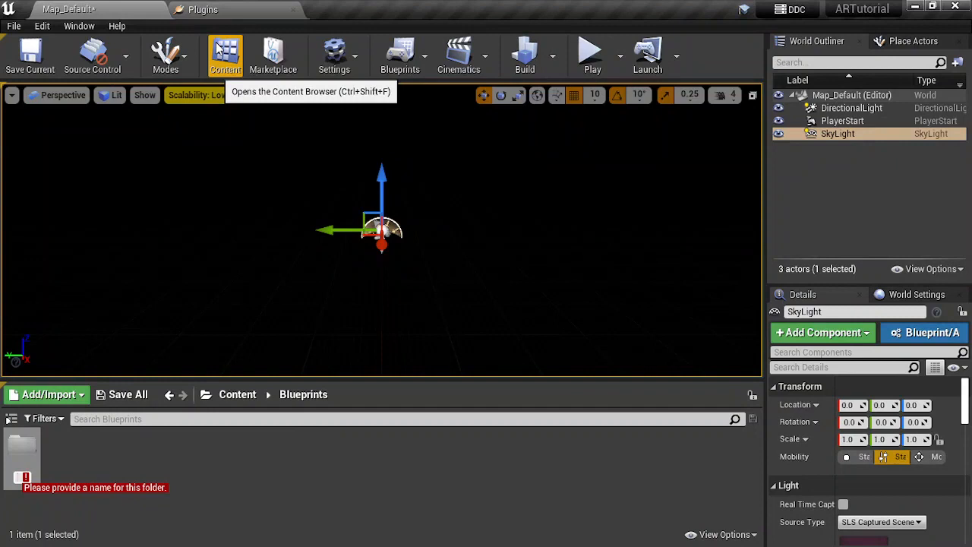
type("AR")
key("Return")
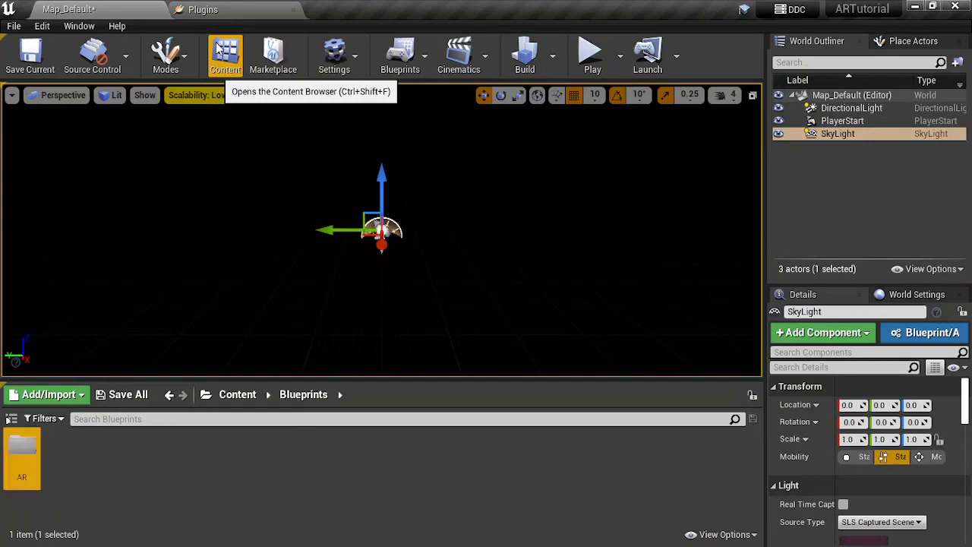
- Create a second folder named GameplayFramework inside the Blueprints folder
key("ctrl+n")
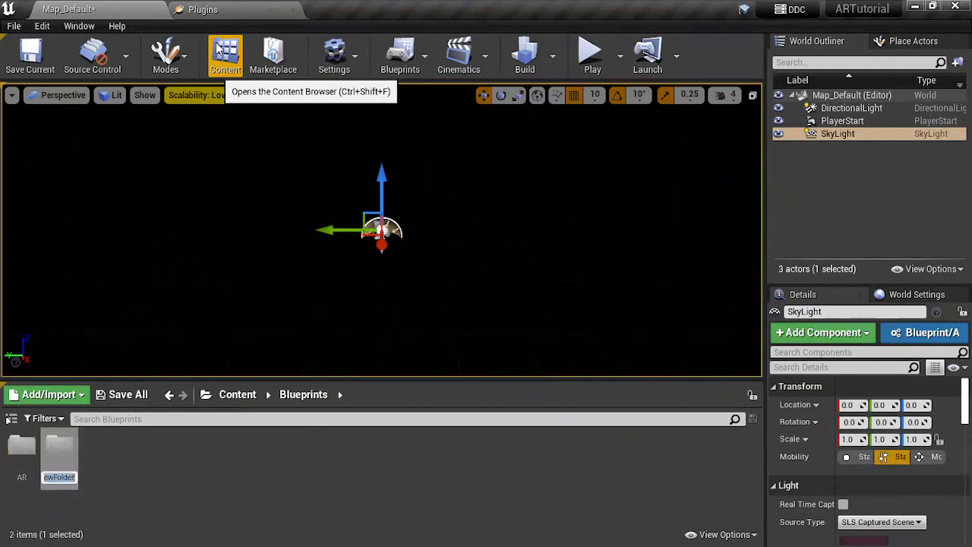
type("GameplayFramework")
key("Return")
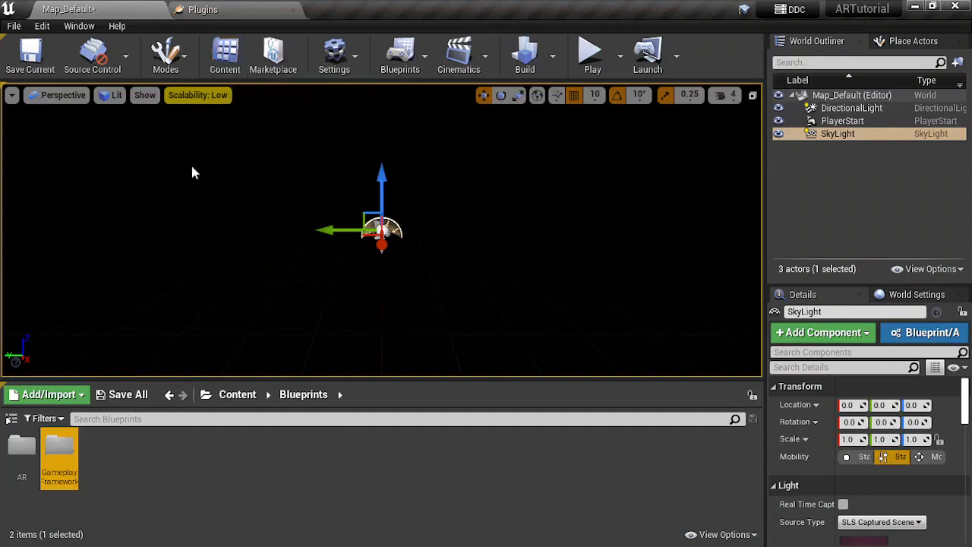
left_click(146, 437)
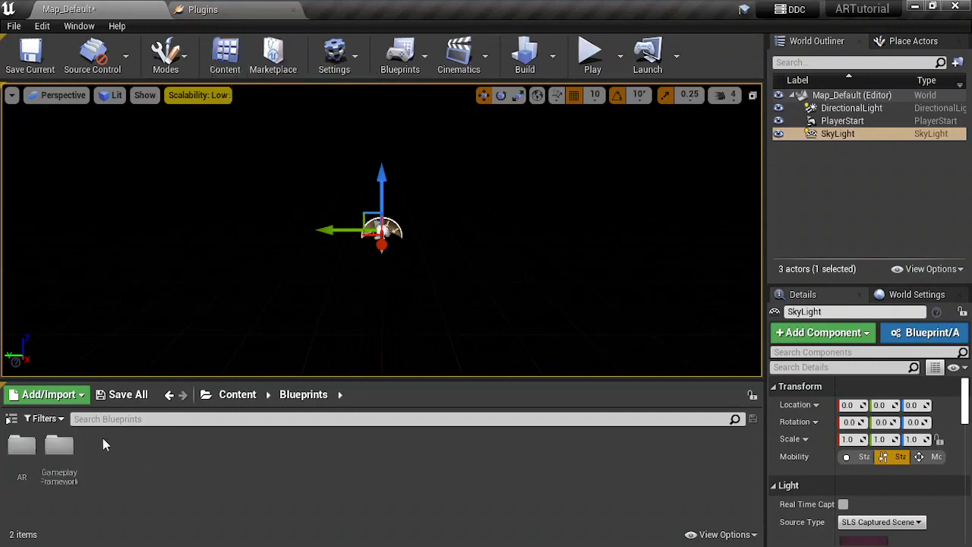
- Create a Data Asset of class ARSessionConfig in the AR folder under Blueprints
double_click(28, 452)
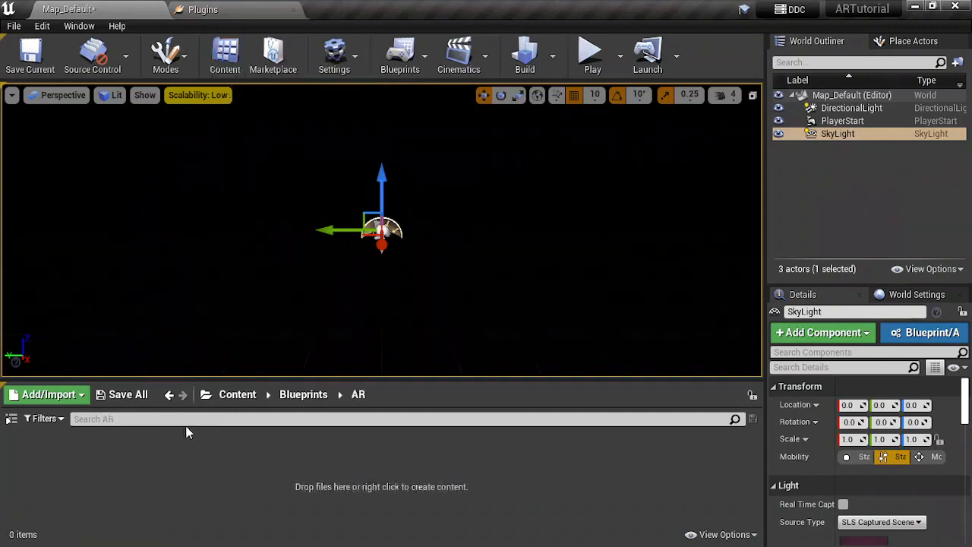
left_click(235, 394)
left_click(6, 448)
right_click(71, 460)
mouse_move(137, 393)
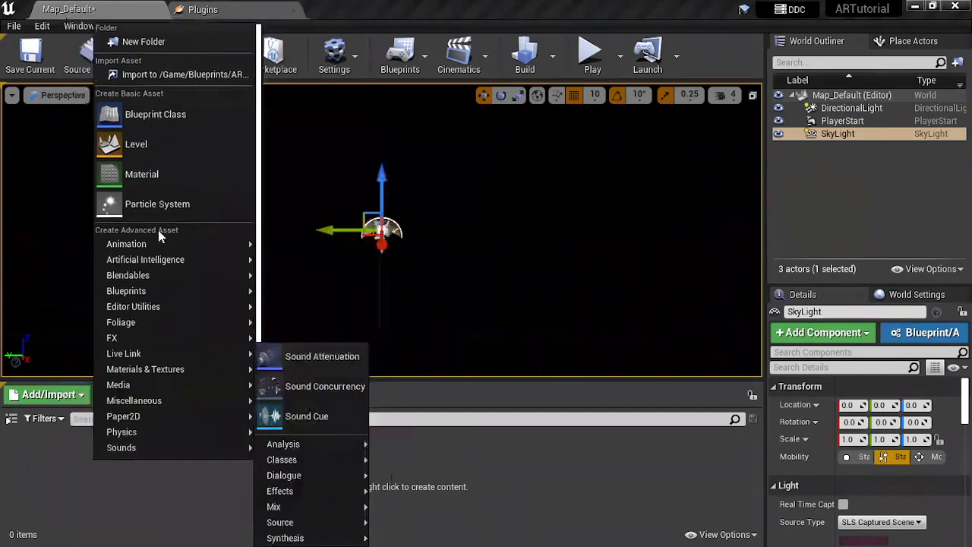
mouse_move(175, 404)
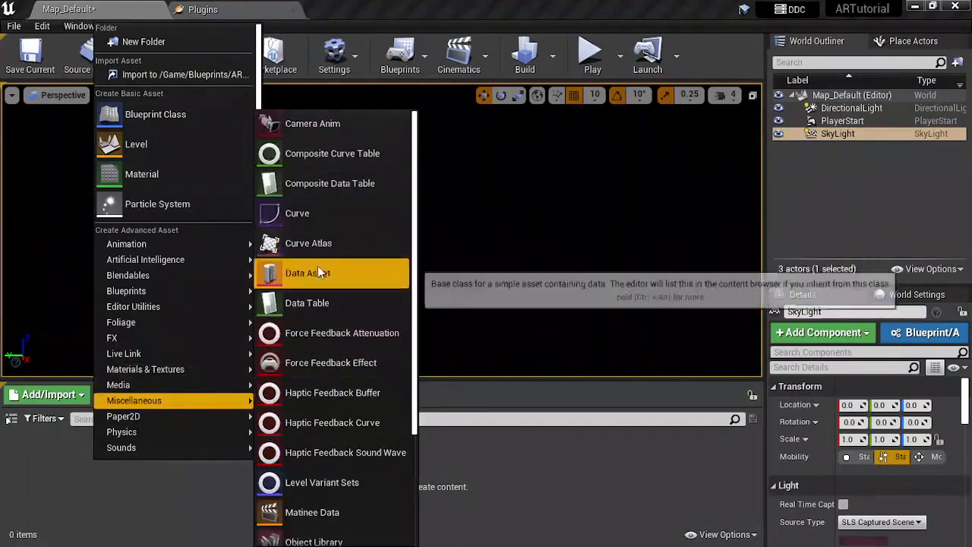
left_click(319, 276)
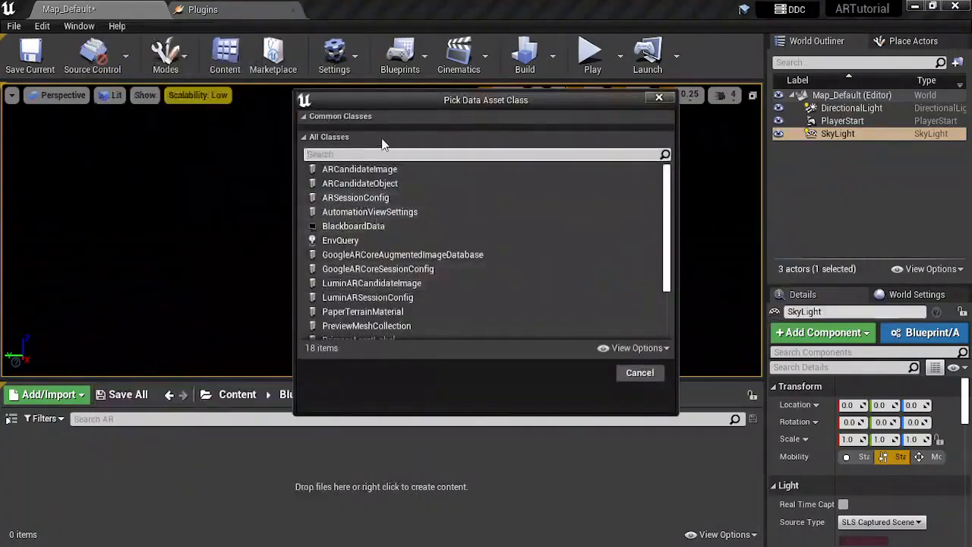
left_click(340, 198)
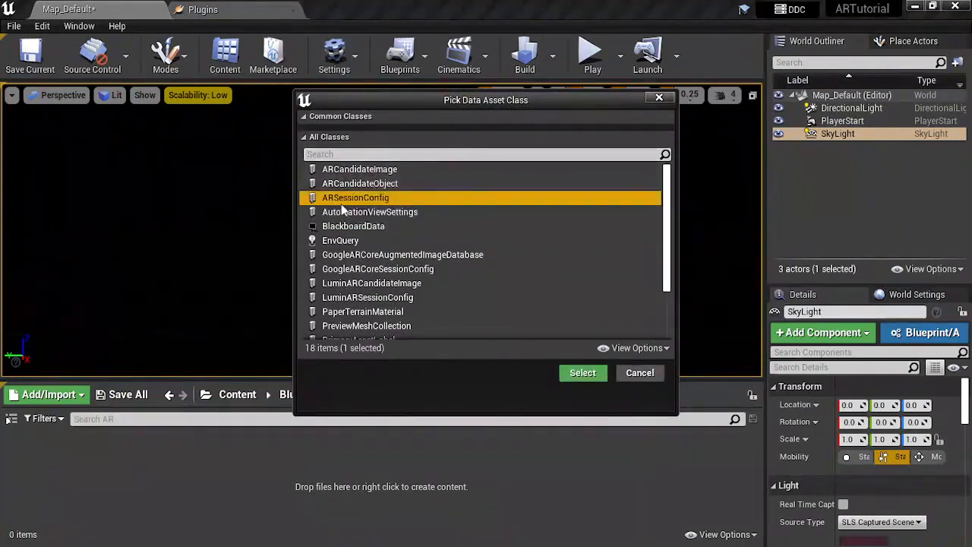
left_click(582, 373)
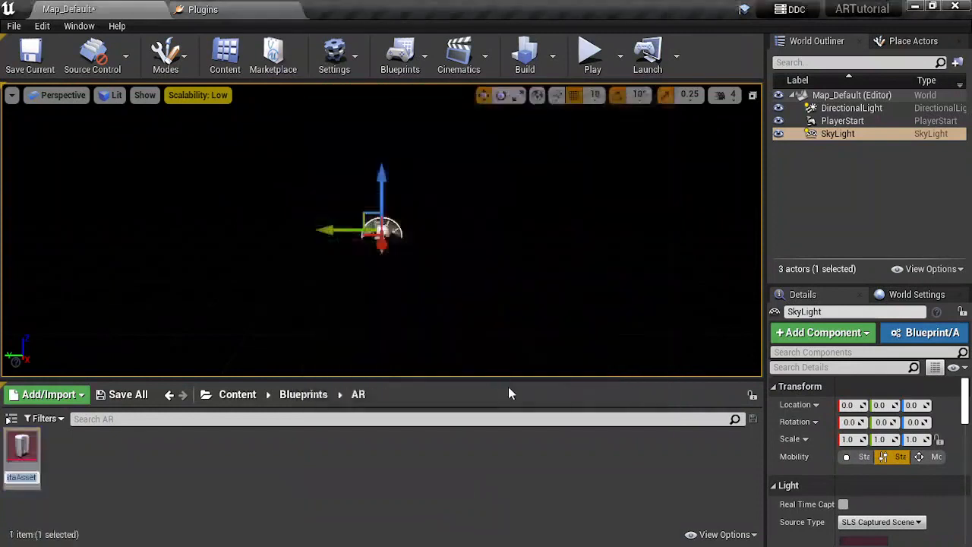
- Name the new data asset D_ARSessionConfig and open it for editing
key("BackSpace")
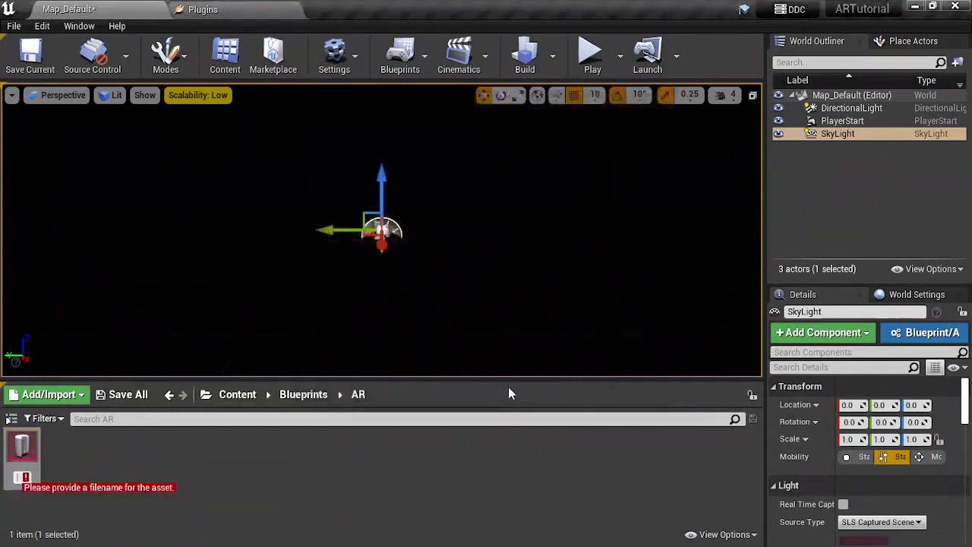
type("D_")
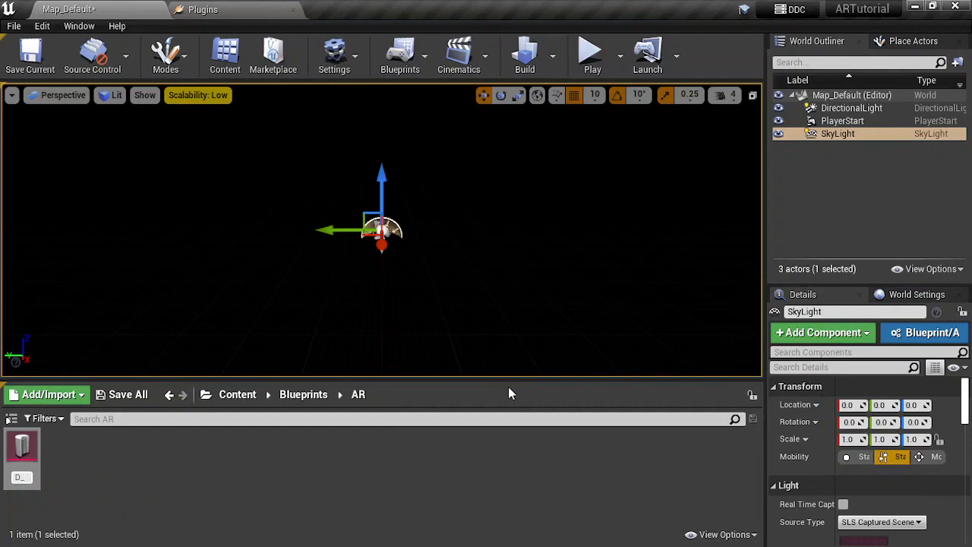
type("ARse")
type("s")
type("sionCon")
type("fig")
key("Return")
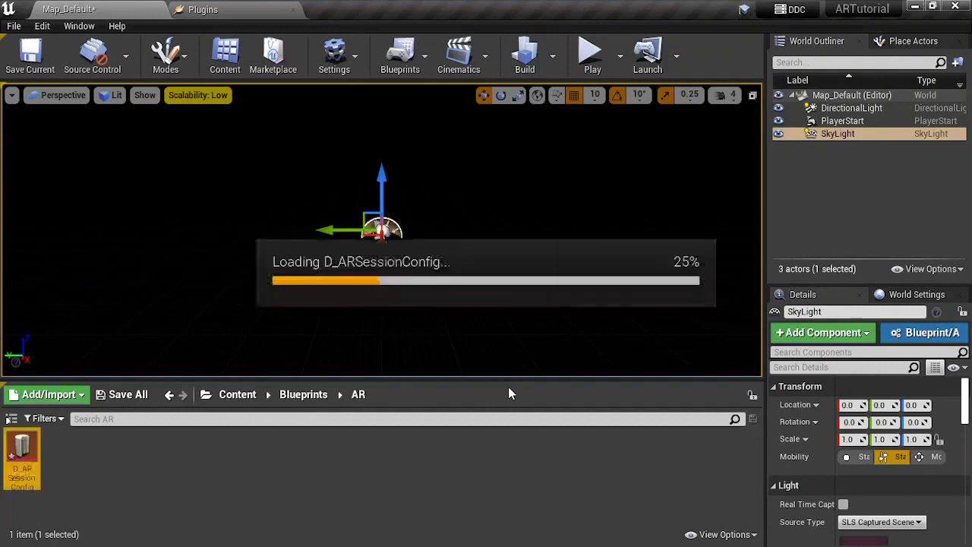
- Review the AR settings of D_ARSessionConfig and save the asset
scroll(224, 314, "down", 5)
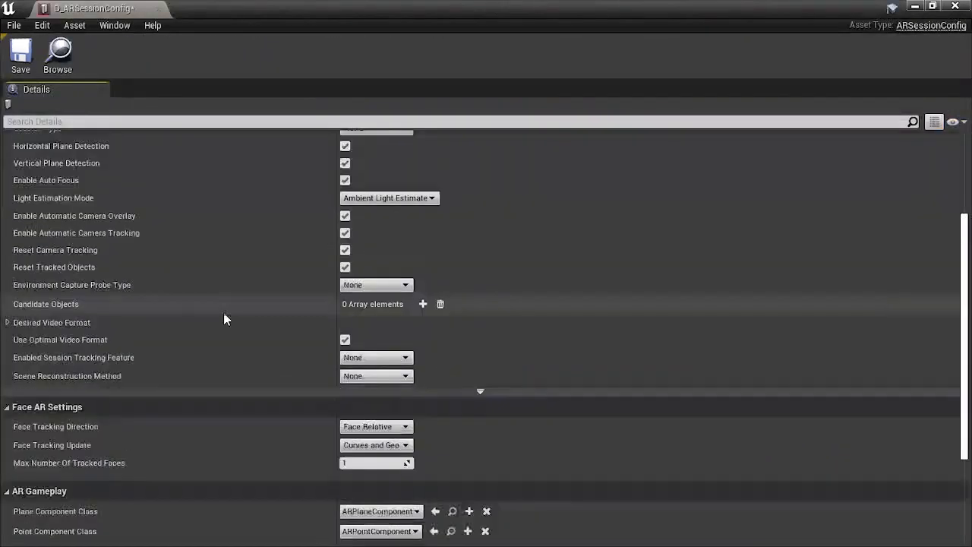
scroll(190, 324, "up", 5)
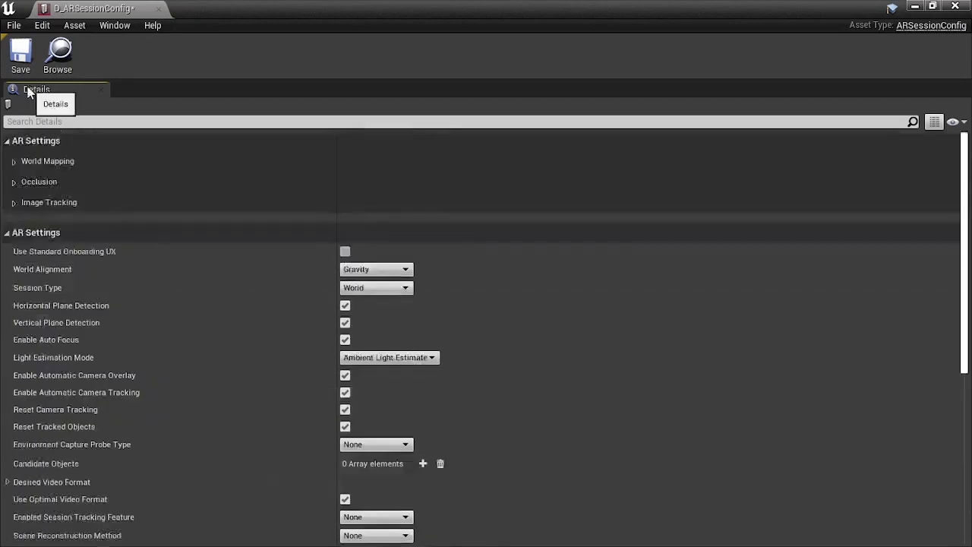
left_click(51, 51)
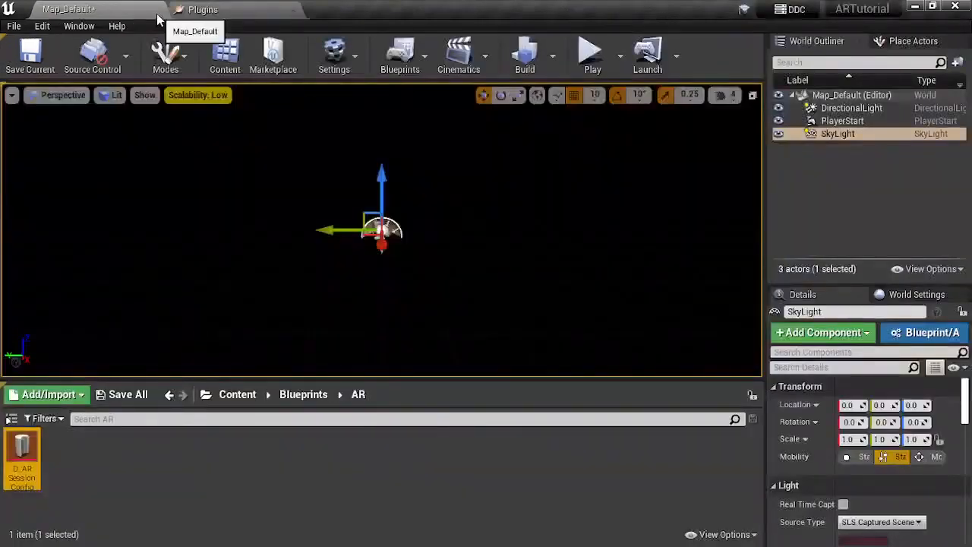
left_click(168, 394)
right_click(109, 470)
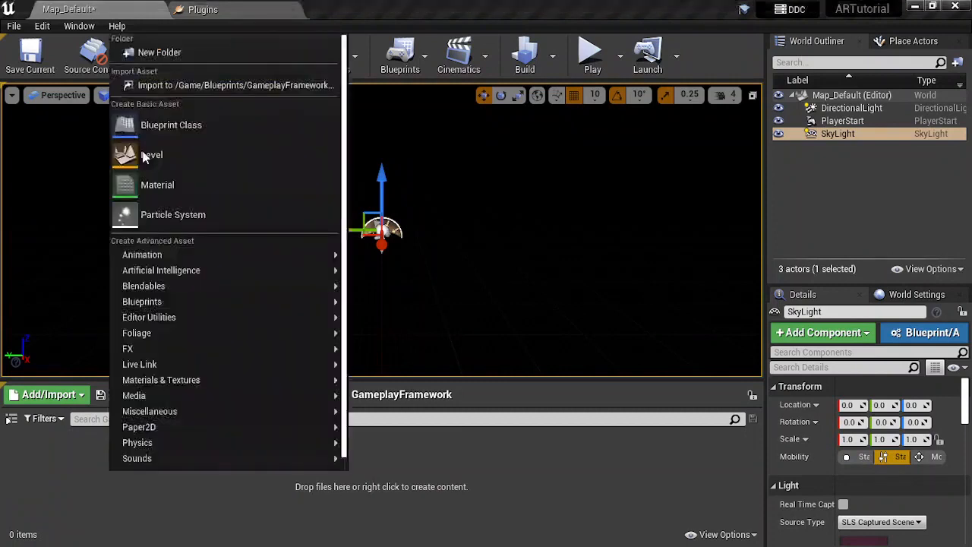
left_click(159, 52)
type("AR")
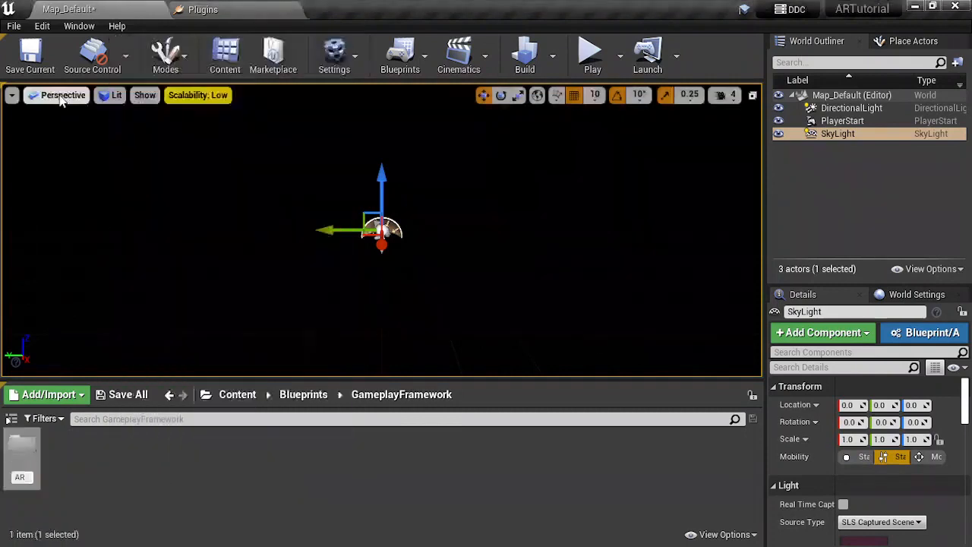
type("Debu")
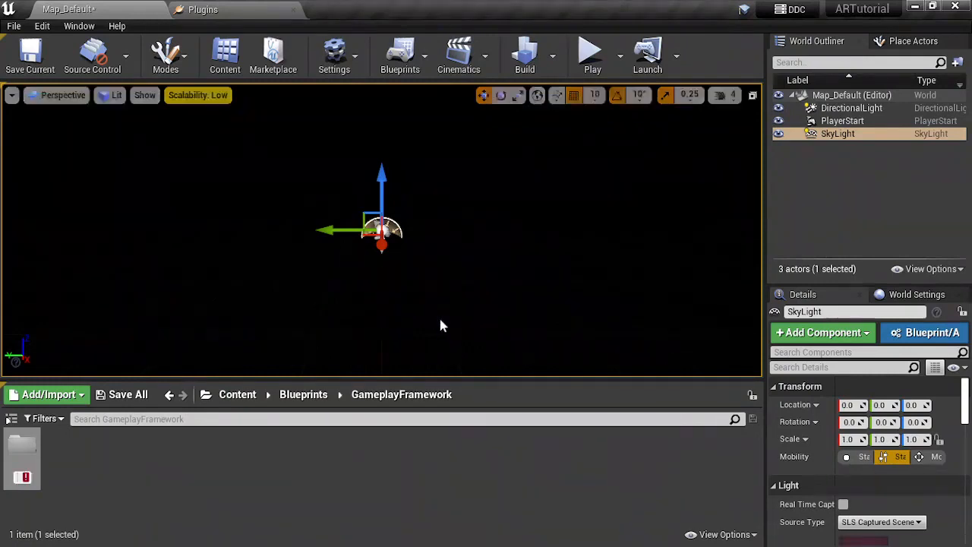
key("Escape")
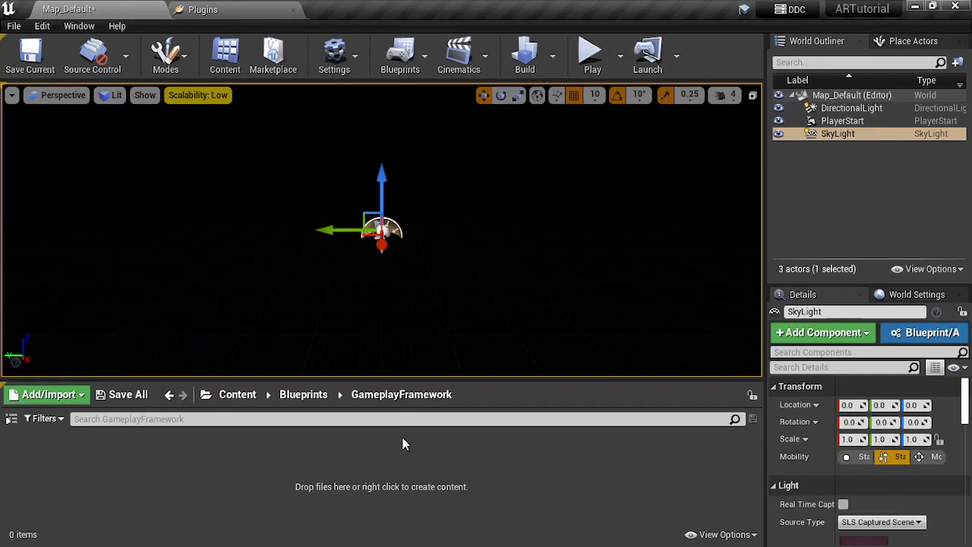
- Create a folder named ARDebugger inside Blueprints/GameplayFramework and open it
left_click(303, 394)
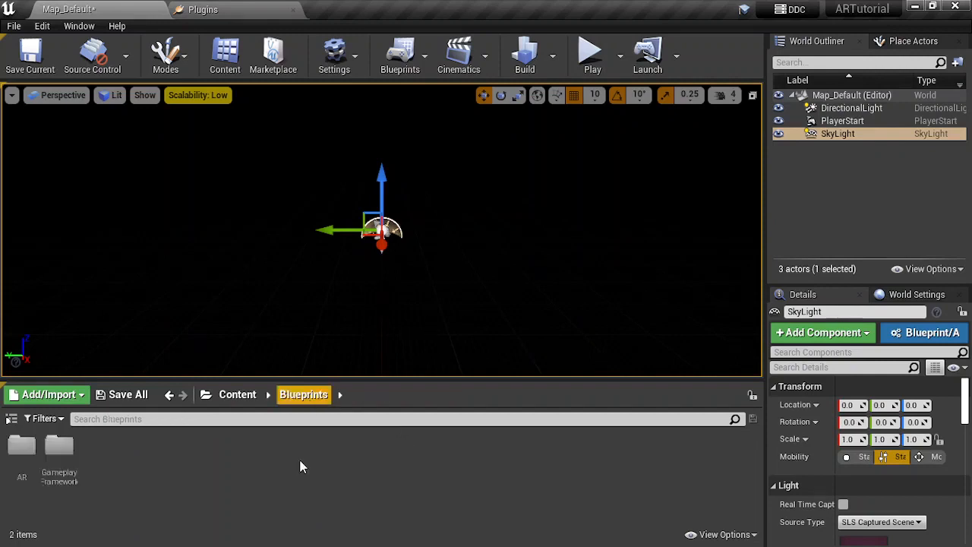
left_click(22, 454)
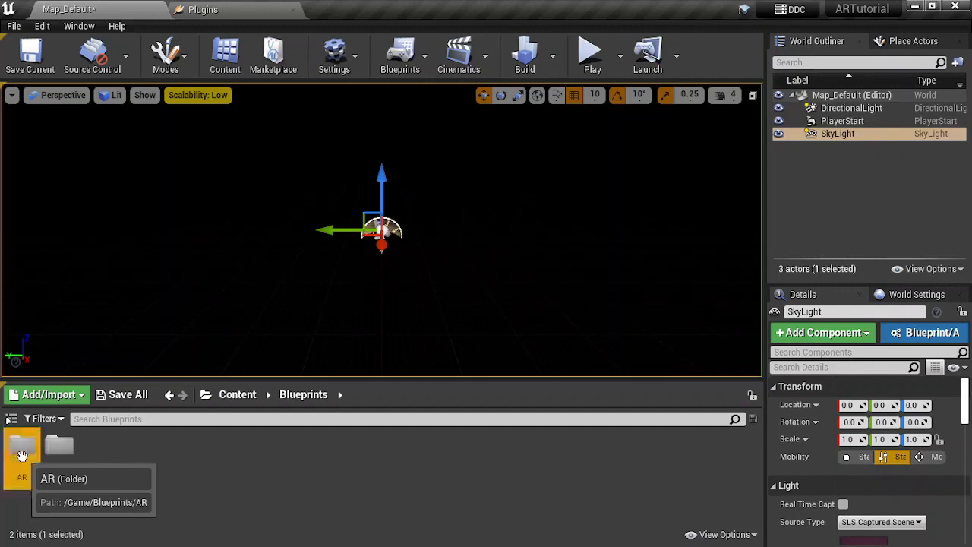
double_click(22, 454)
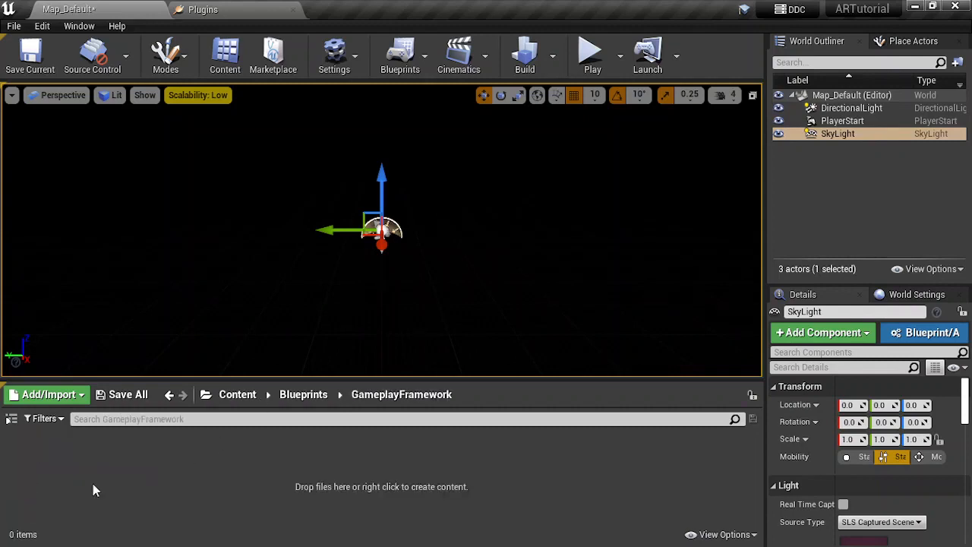
right_click(139, 461)
left_click(220, 39)
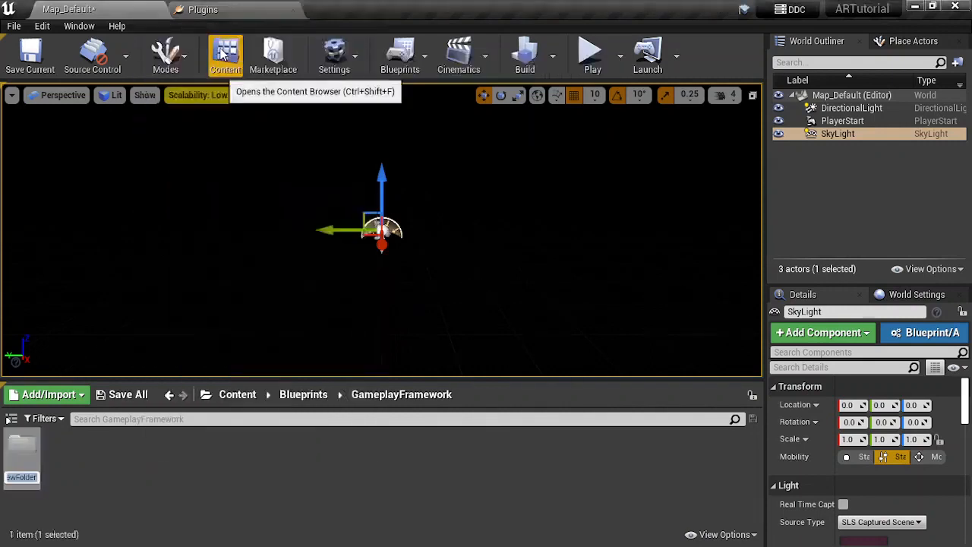
type("AR")
type("Debugge")
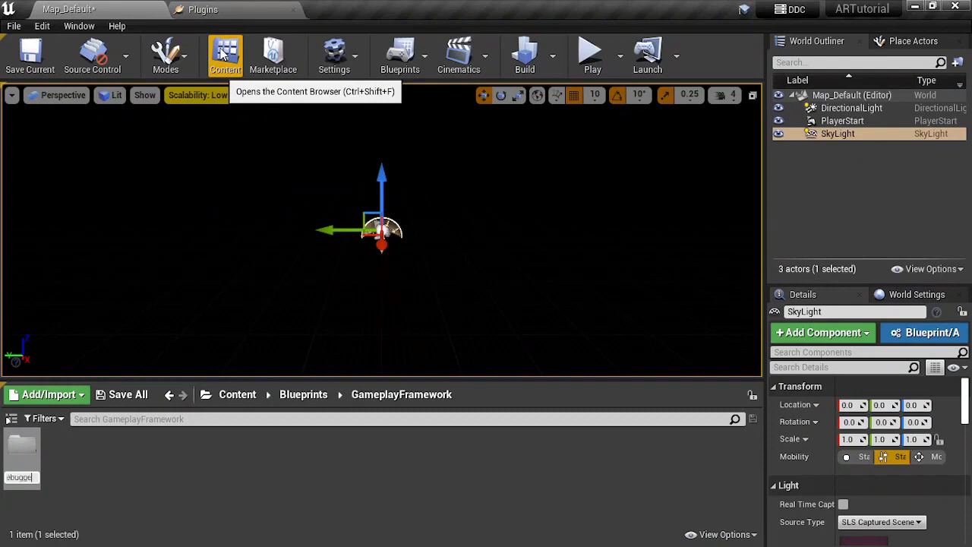
type("r")
key("Return")
key("Return")
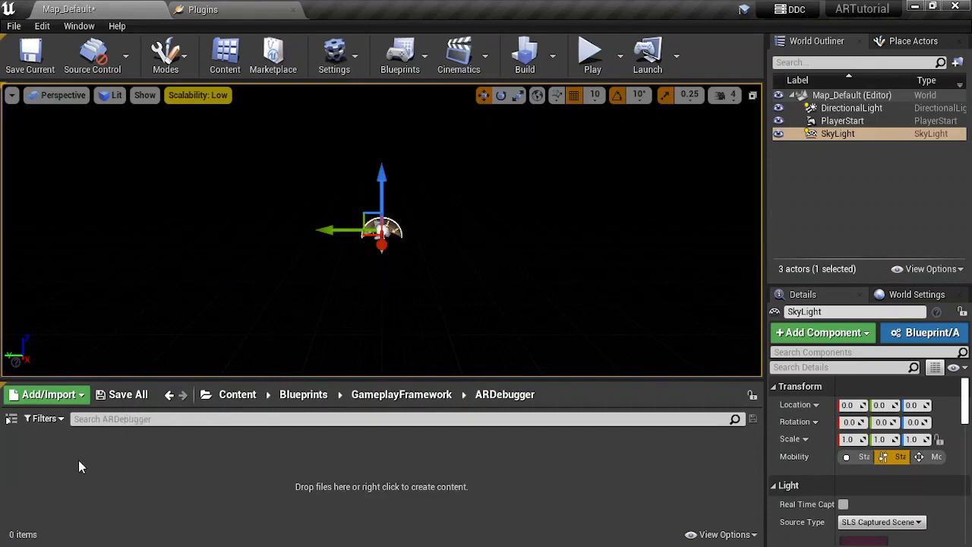
- Create a blueprint class with Game Mode Base as its parent in the ARDebugger folder
right_click(79, 459)
left_click(144, 99)
left_click(361, 275)
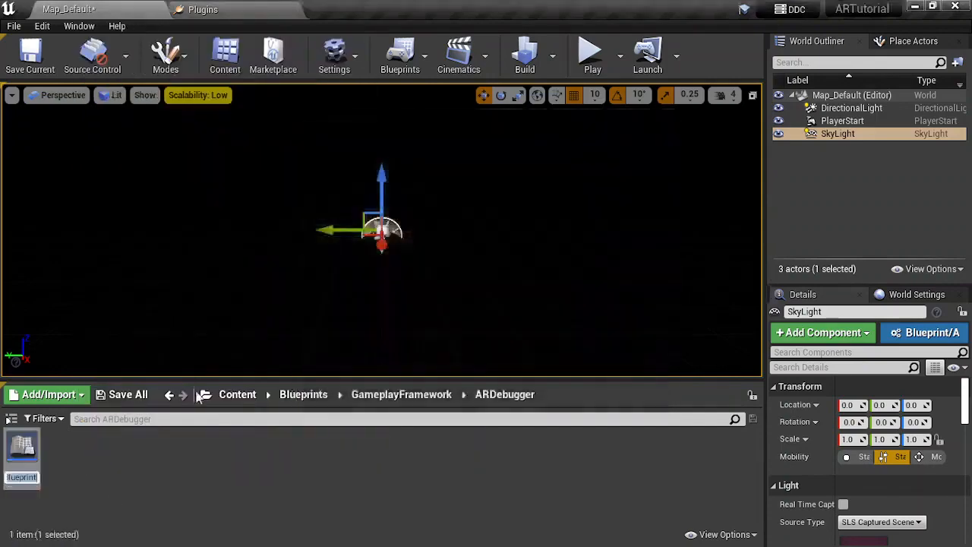
- Name the new game mode blueprint BP_GM_Debugger
key("BackSpace")
type("B")
key("BackSpace")
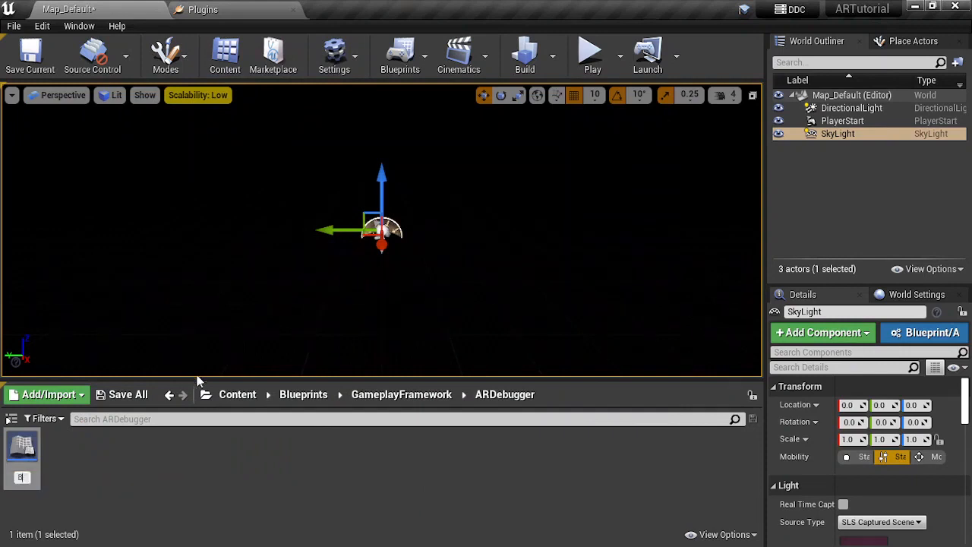
type("B")
type("P_")
type("D")
type("ebug")
type("ger")
type("Memo")
key("BackSpace")
key("BackSpace")
key("BackSpace")
key("BackSpace")
type("G")
key("BackSpace")
key("Home")
key("End")
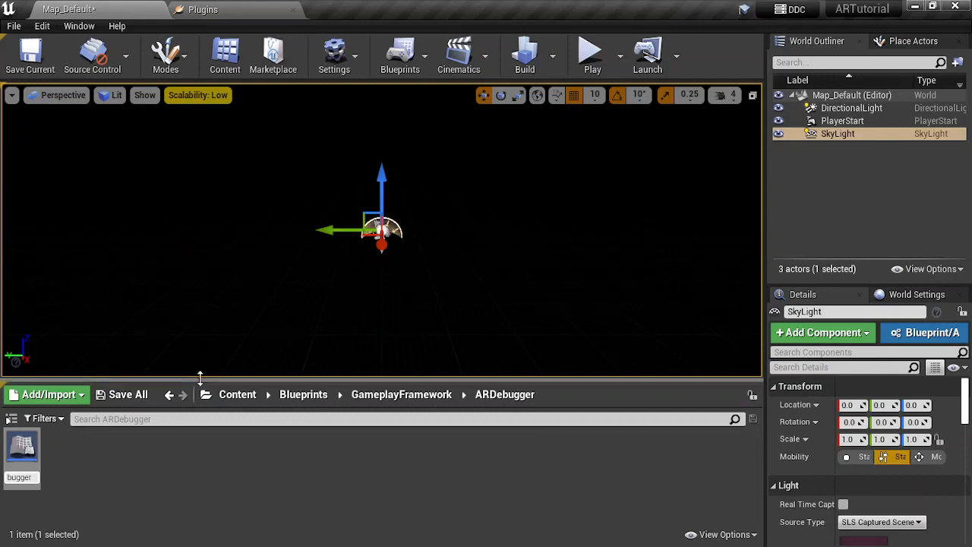
left_click(71, 524)
- Create a Pawn blueprint named BP_Player_Debugger in the ARDebugger folder and save all modified content
right_click(70, 531)
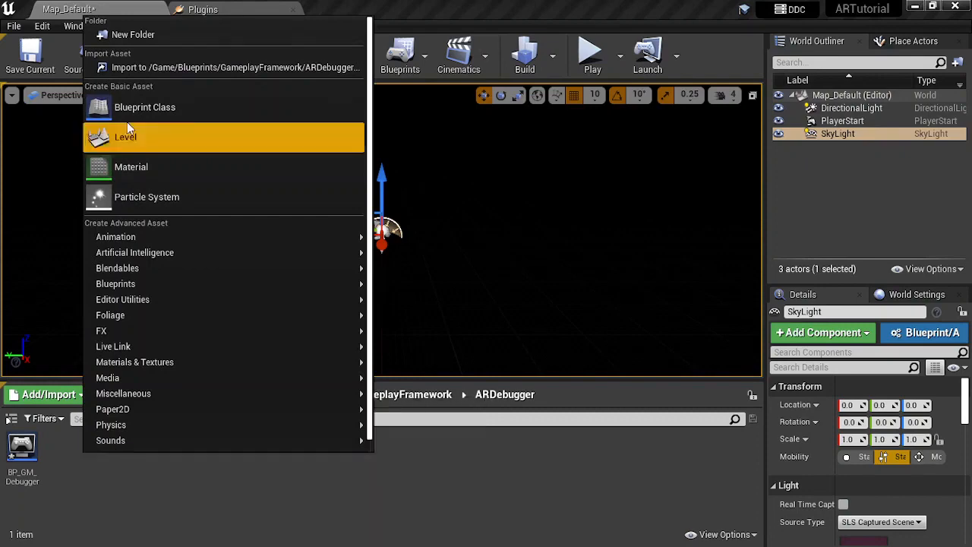
left_click(121, 102)
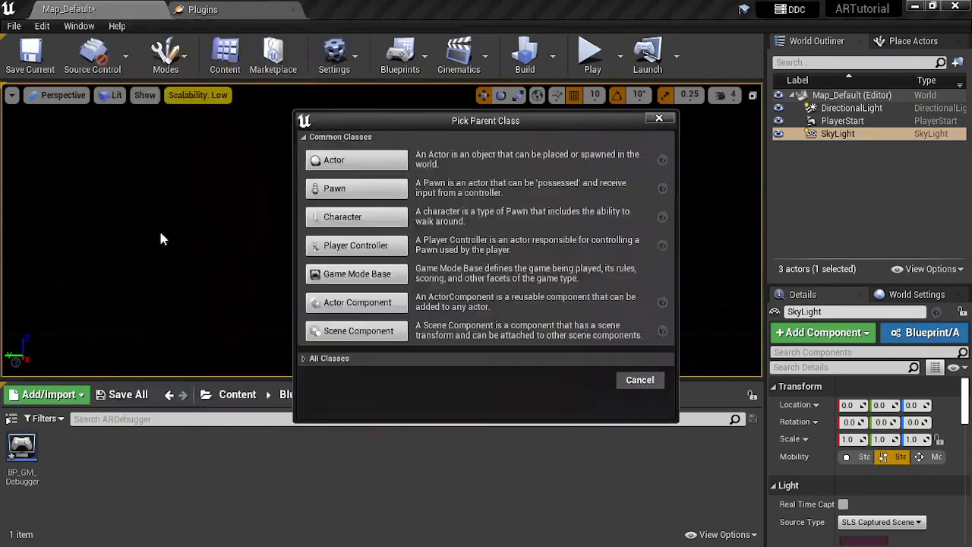
left_click(346, 187)
key("BackSpace")
type("BP_")
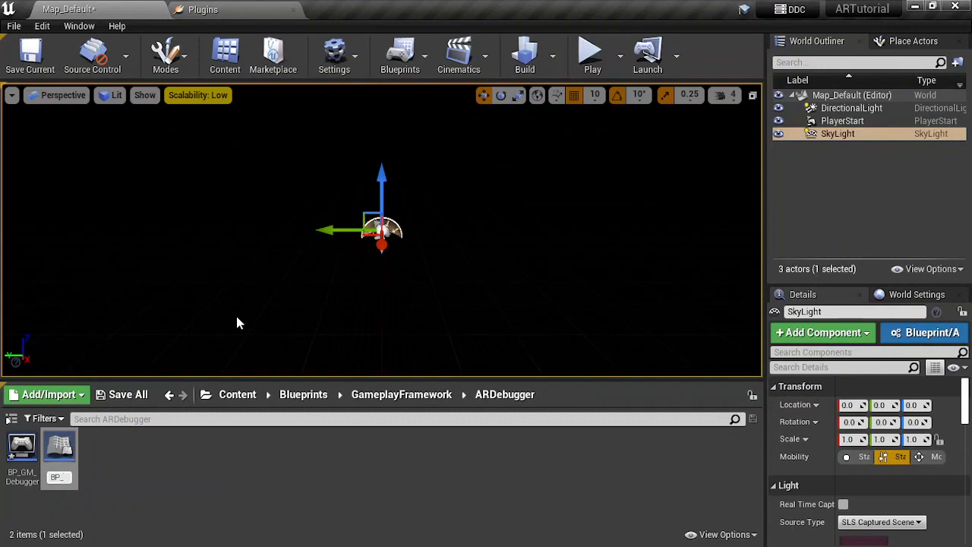
type("Player_Debugger")
key("Return")
left_click(127, 394)
left_click(589, 415)
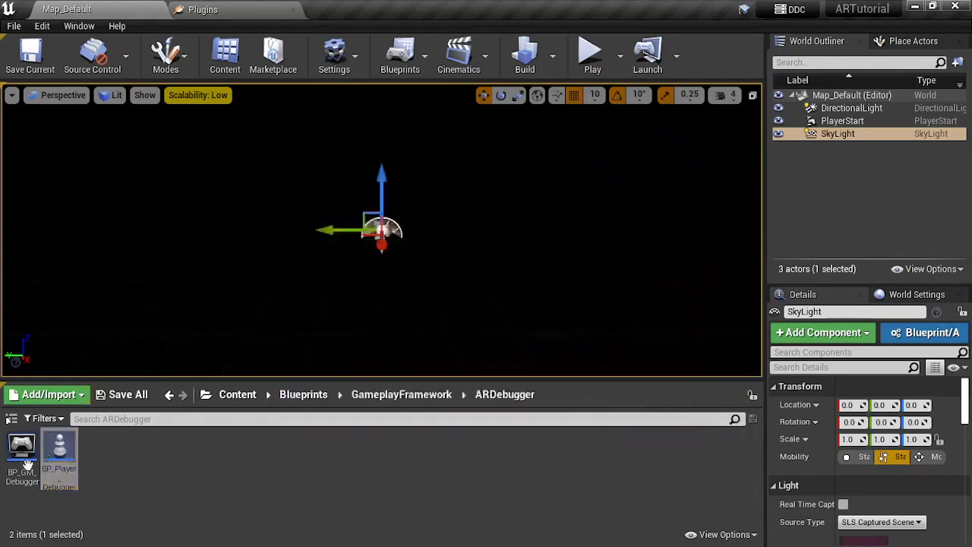
- Set BP_GM_Debugger's Default Pawn Class to BP_Player_Debugger, then compile and close the blueprint
double_click(25, 455)
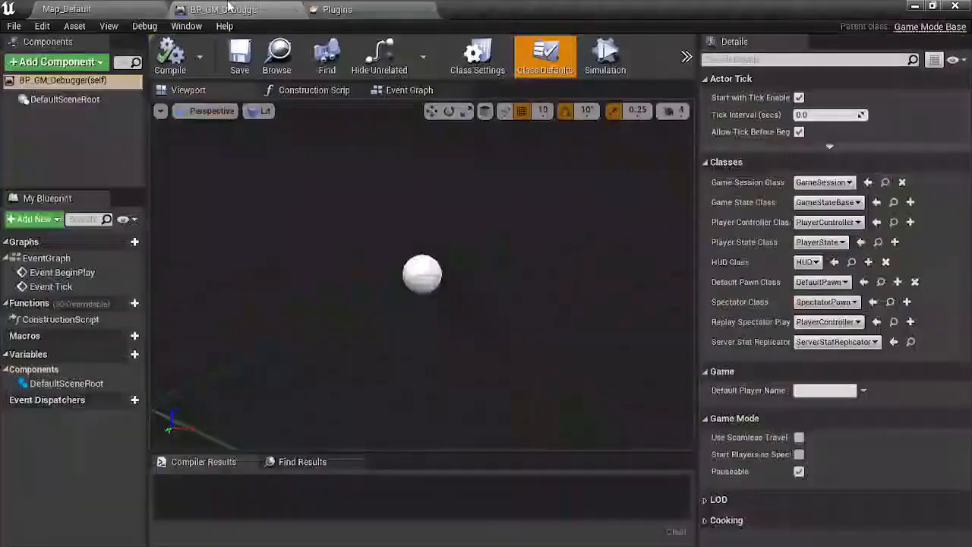
left_click(69, 9)
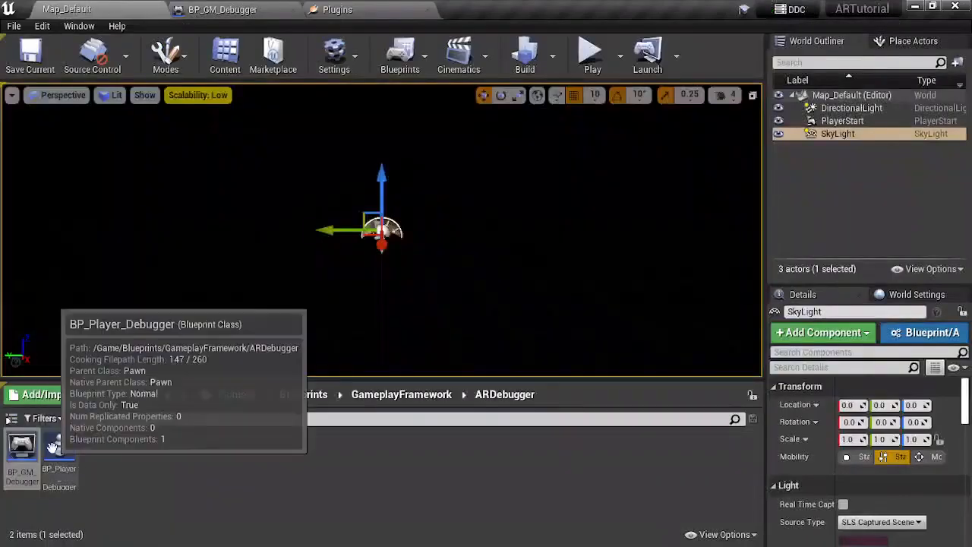
left_click(224, 9)
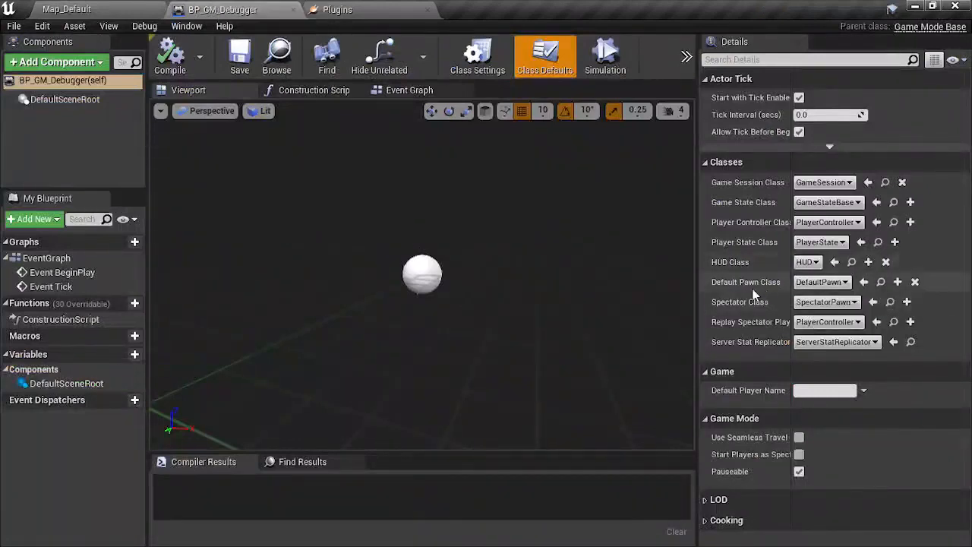
left_click(863, 281)
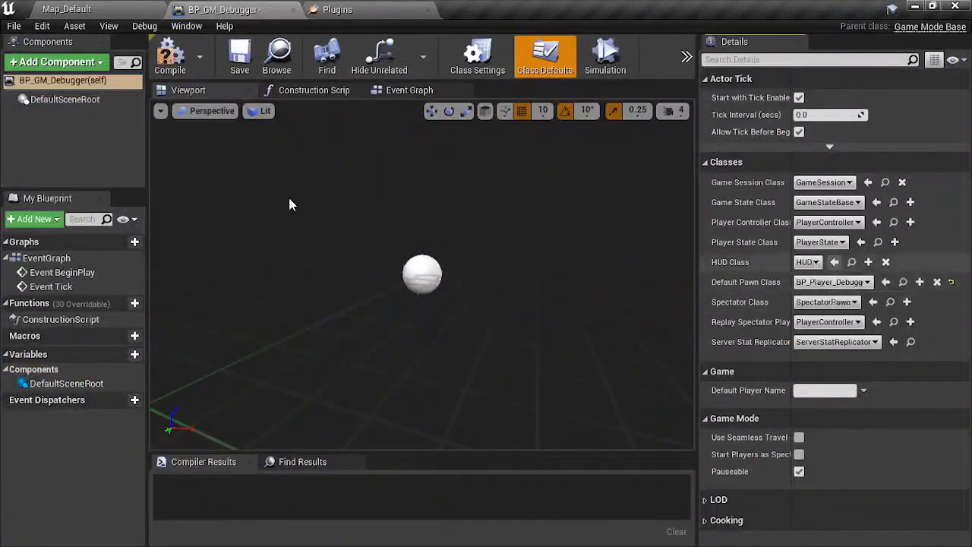
left_click(170, 54)
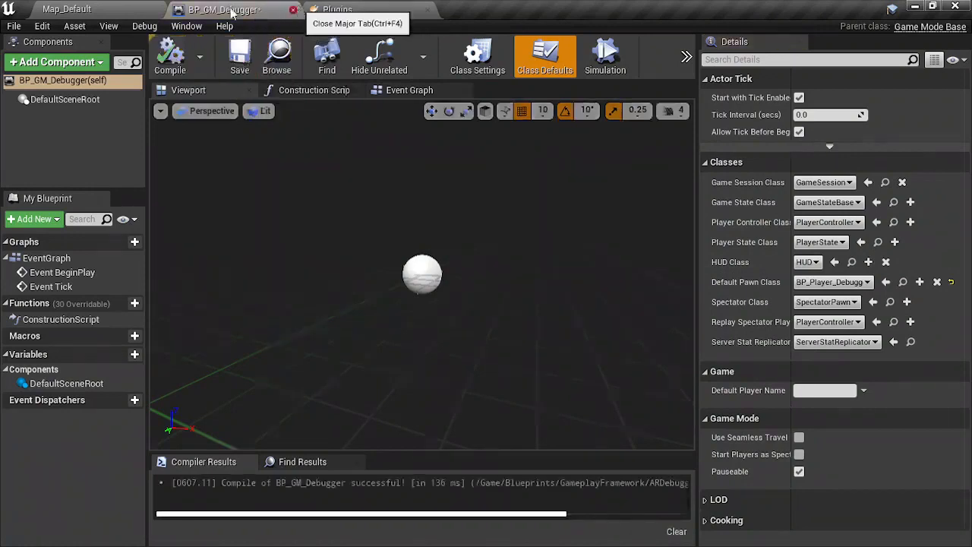
left_click(293, 9)
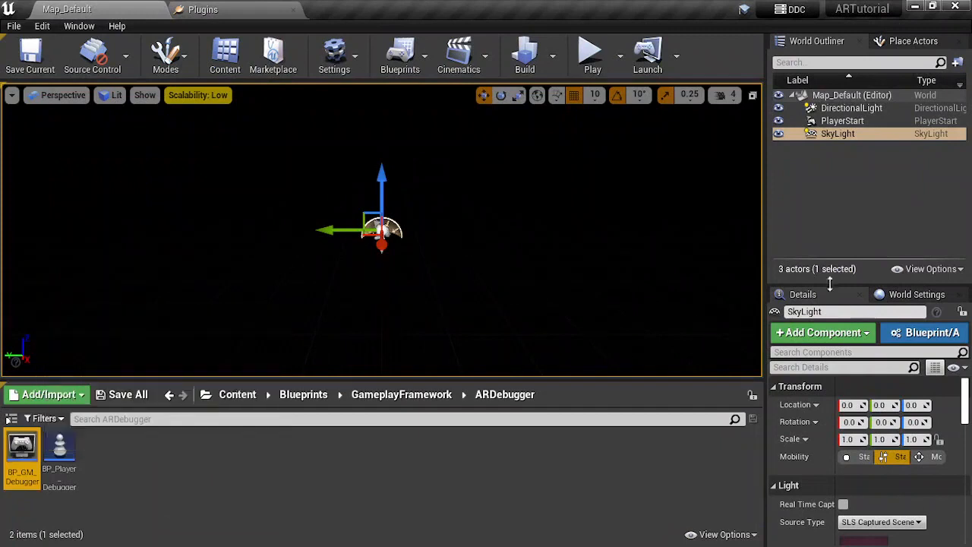
- Set the level's GameMode Override to BP_GM_Debugger in the world settings and save everything
left_click(881, 294)
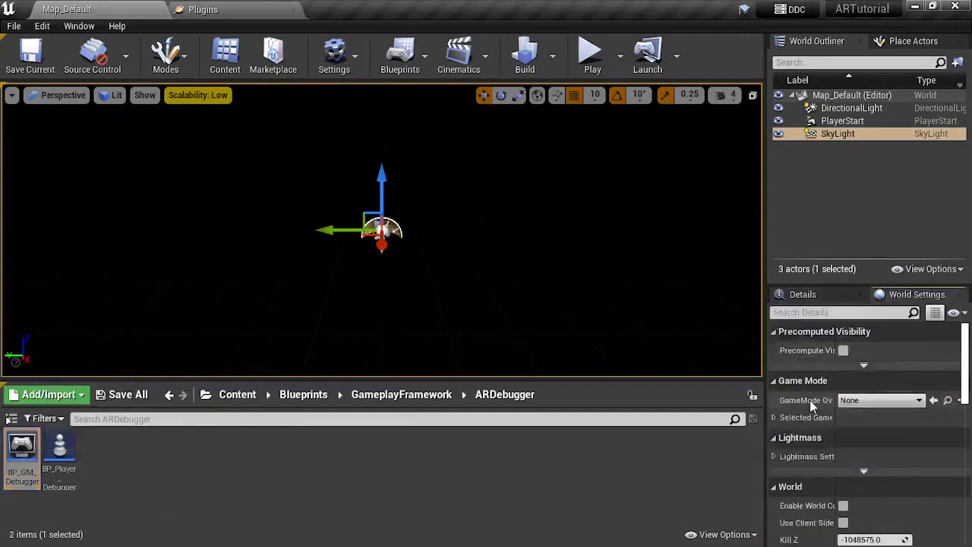
left_click(934, 400)
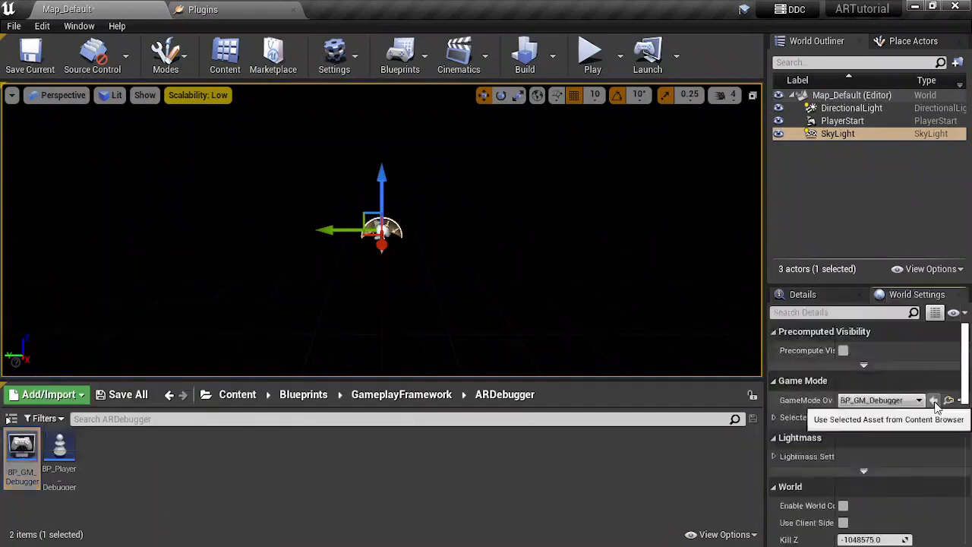
left_click(125, 394)
left_click(614, 412)
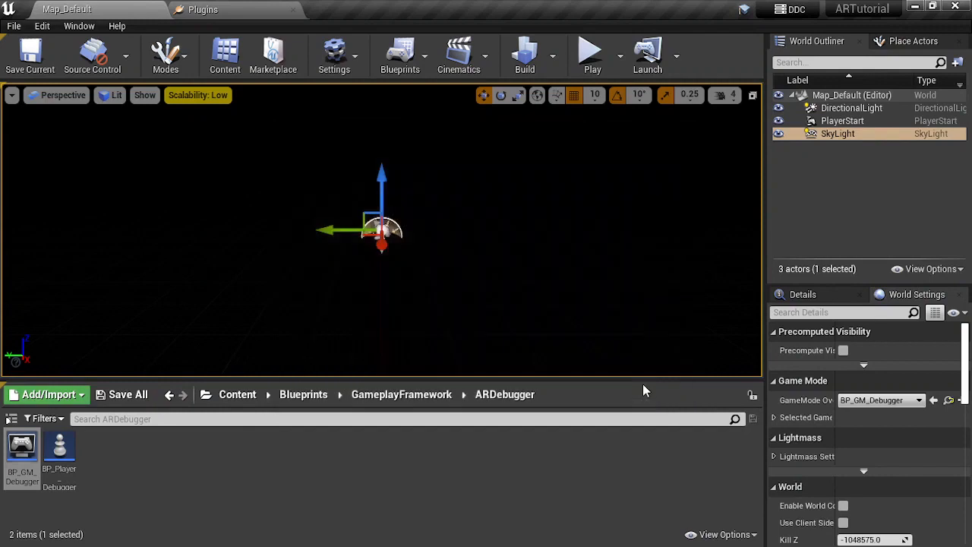
left_click(377, 479)
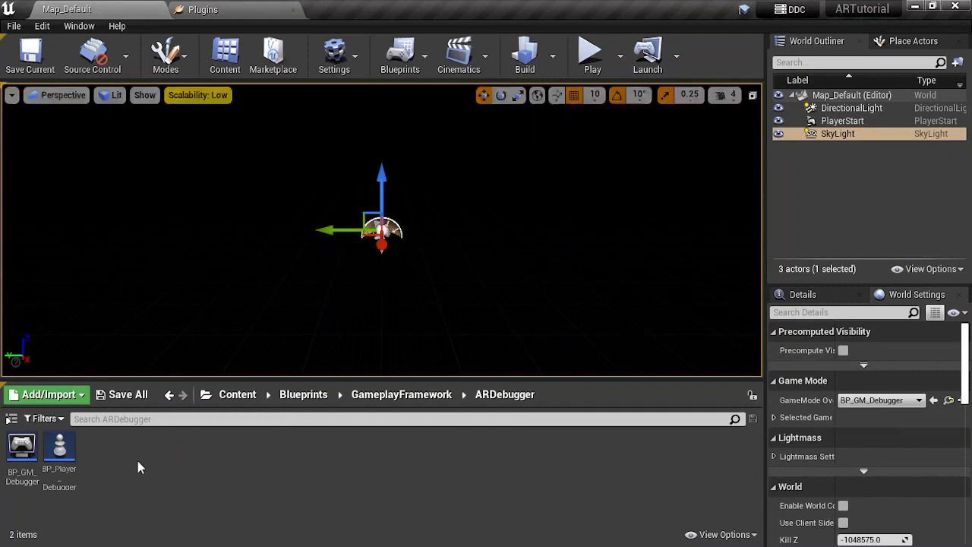
- Open BP_Player_Debugger, add a Camera component under its root, and compile and save the blueprint
double_click(67, 464)
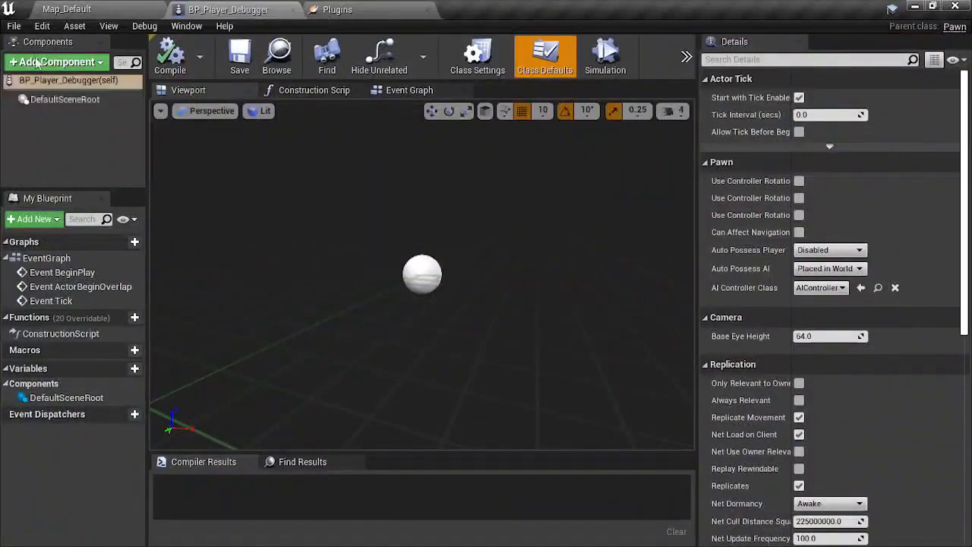
left_click(38, 62)
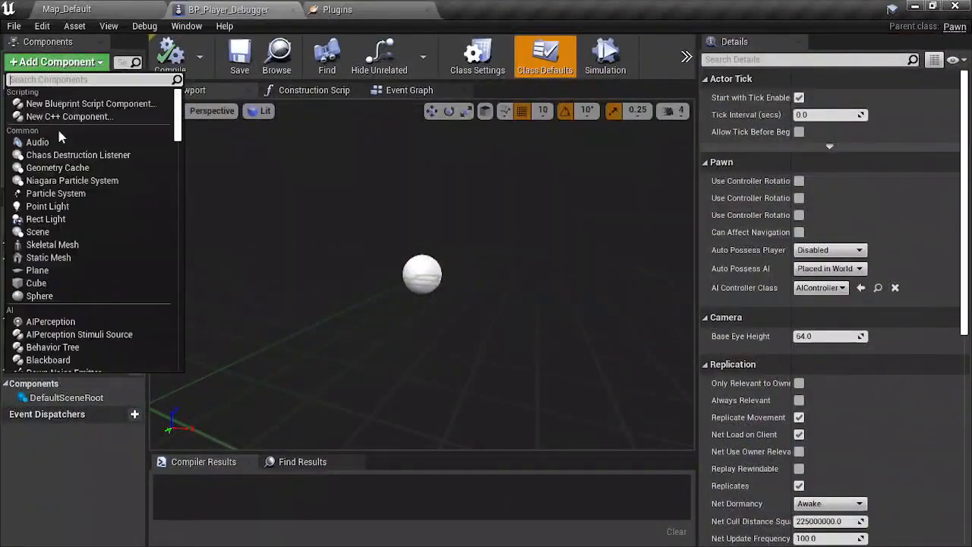
type("came")
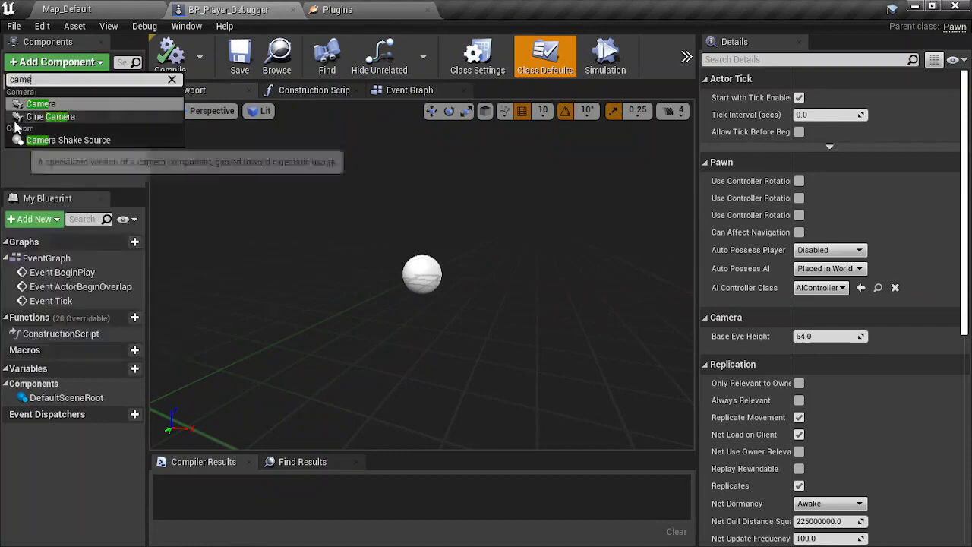
left_click(42, 104)
left_click(38, 147)
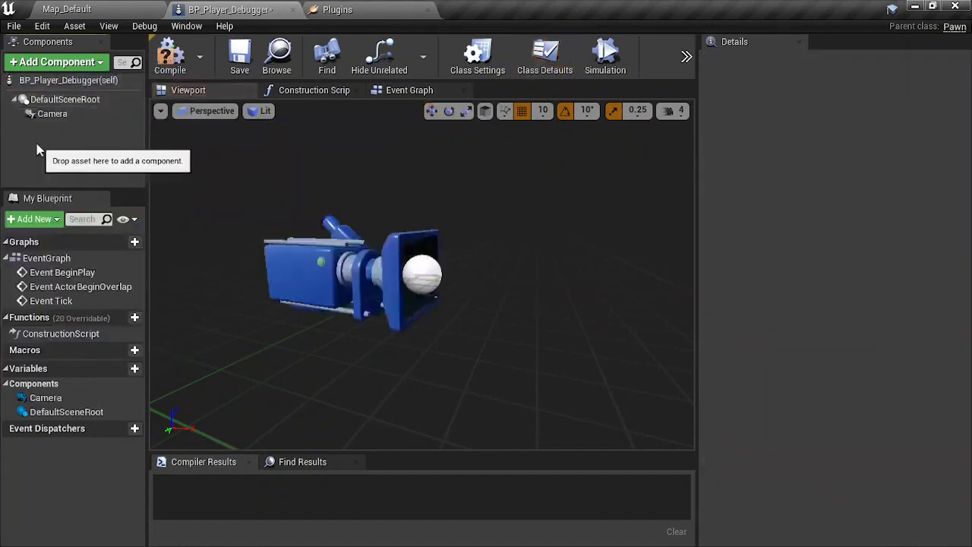
left_click(52, 114)
left_click(170, 57)
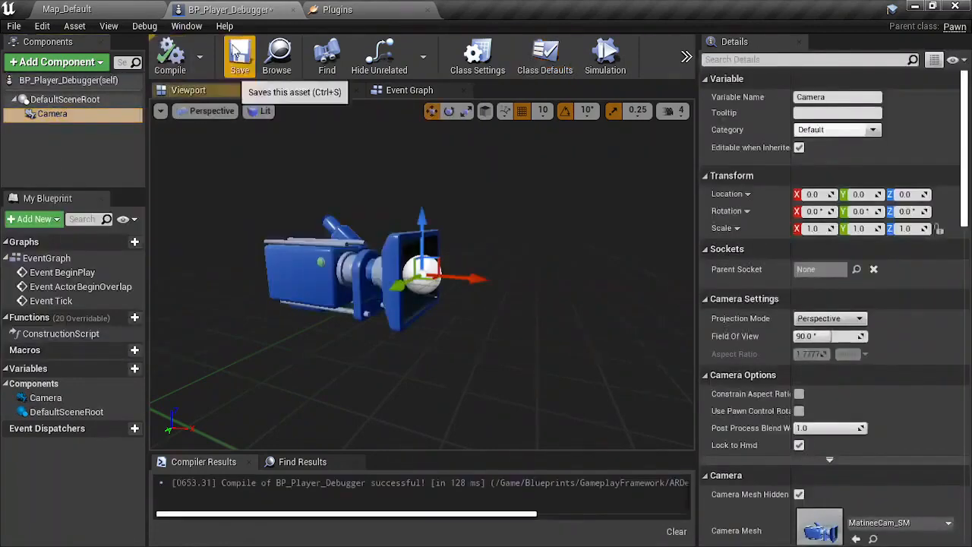
left_click(240, 57)
- Add a Start AR Session node connected to Event BeginPlay in the event graph and place it beside the event
left_click(353, 89)
left_click(279, 93)
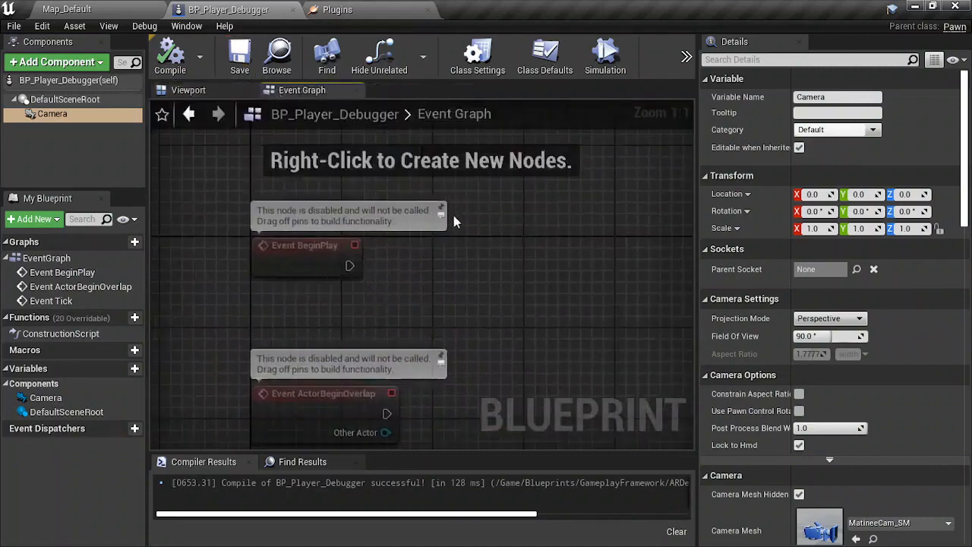
left_click(441, 215)
left_click_drag(348, 264, 471, 236)
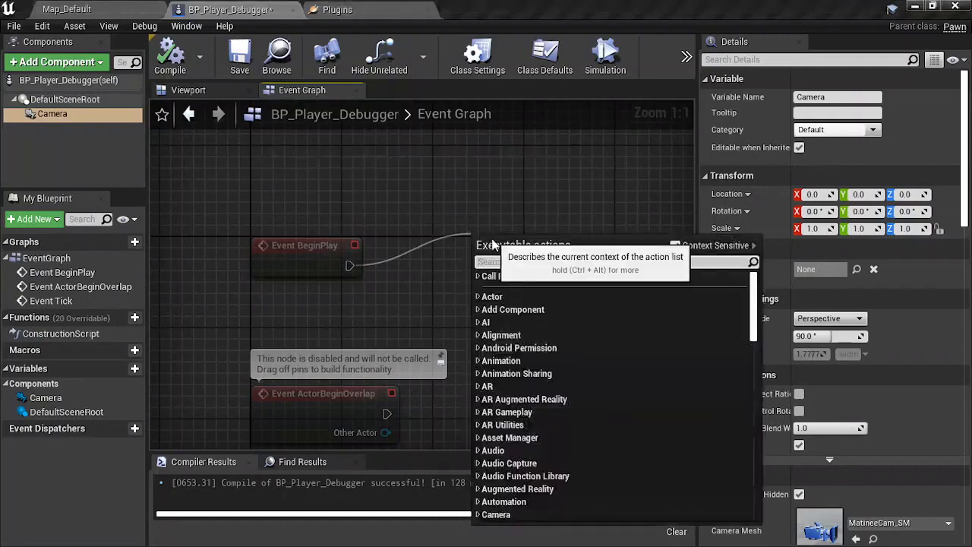
type("start ar s")
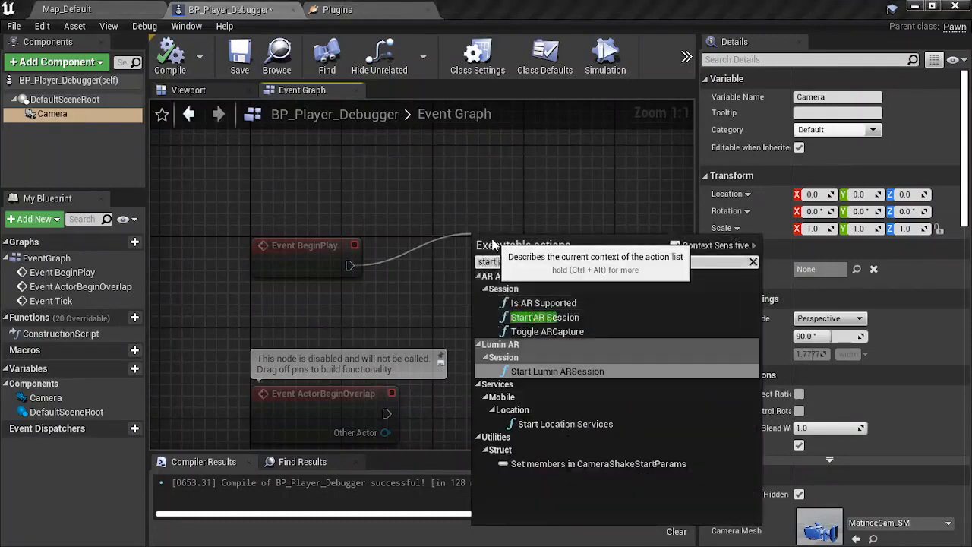
type("ession")
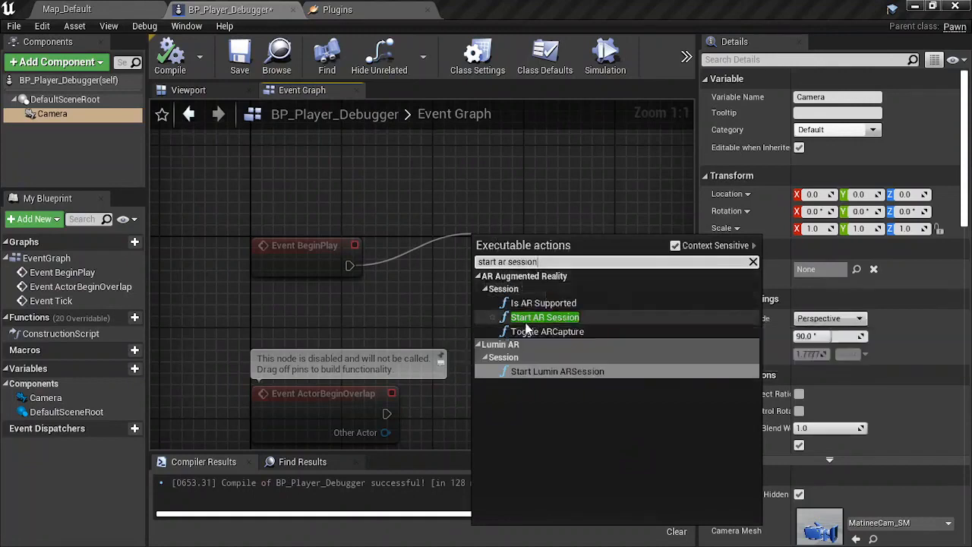
left_click(552, 318)
left_click_drag(534, 254, 488, 255)
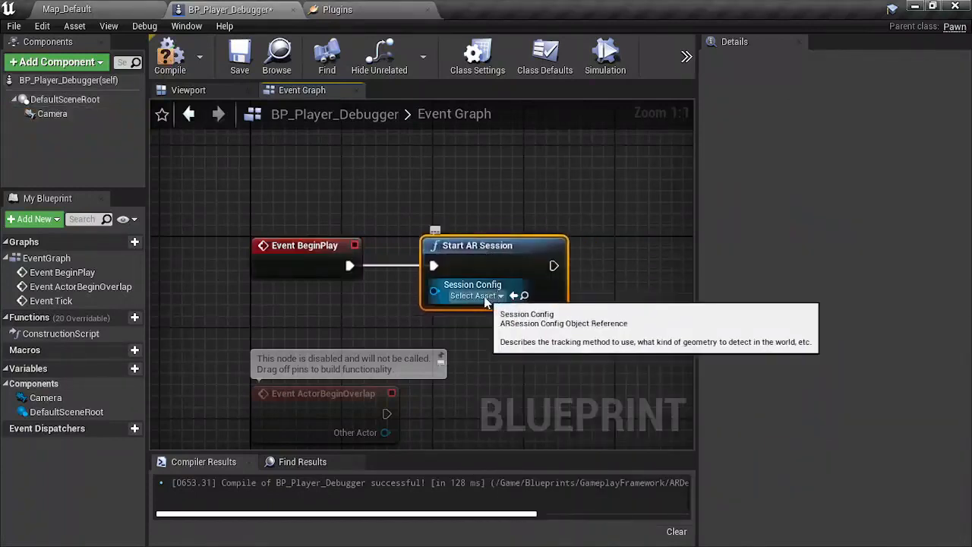
- Set the Start AR Session node's Session Config to D_ARSessionConfig, then compile and save the blueprint
left_click(485, 296)
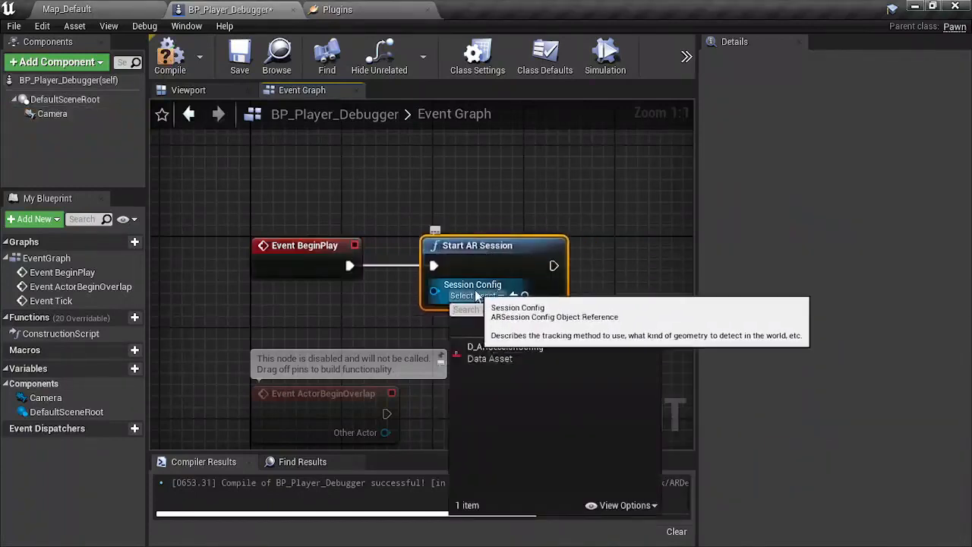
left_click(499, 352)
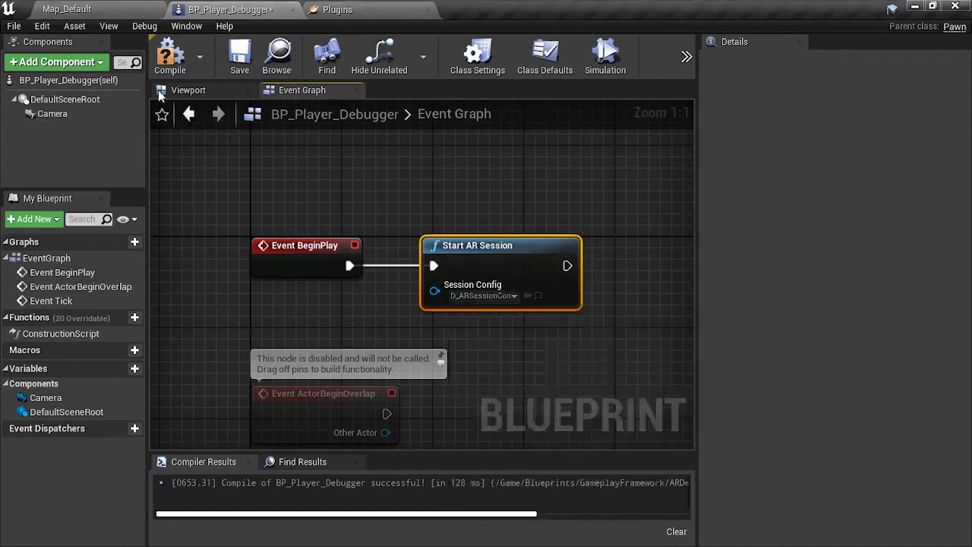
left_click(239, 57)
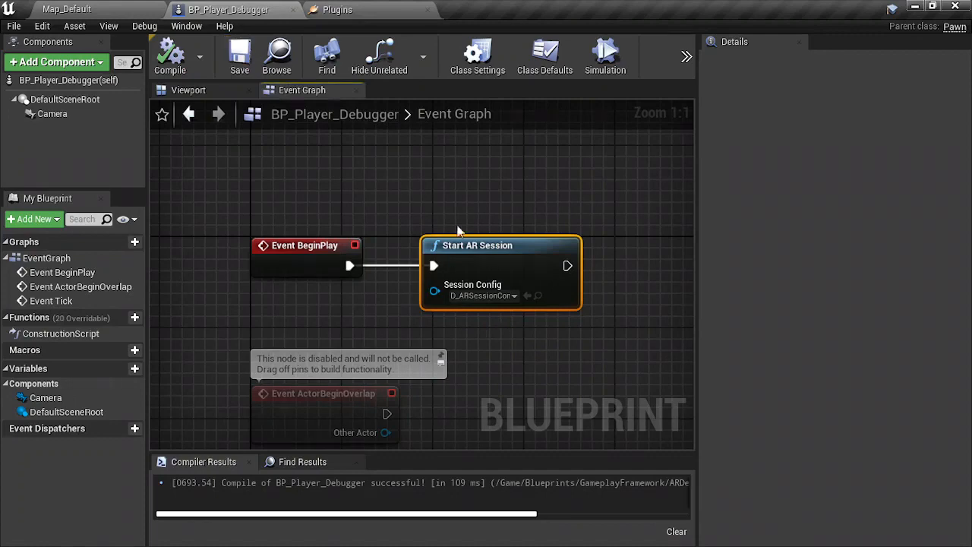
- Delete the unused Event ActorBeginOverlap node from the event graph
right_click_drag(600, 303, 486, 258)
right_click_drag(407, 343, 519, 219)
left_click_drag(512, 199, 328, 267)
key("Delete")
right_click_drag(465, 194, 485, 300)
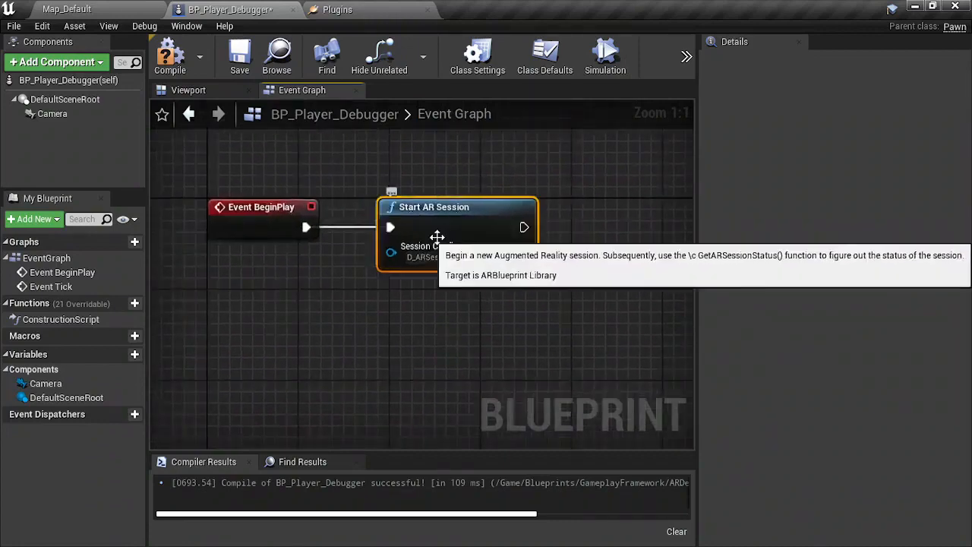
- Move the Start AR Session node closer to Event BeginPlay and save the compiled blueprint
left_click_drag(438, 237, 415, 237)
left_click(382, 173)
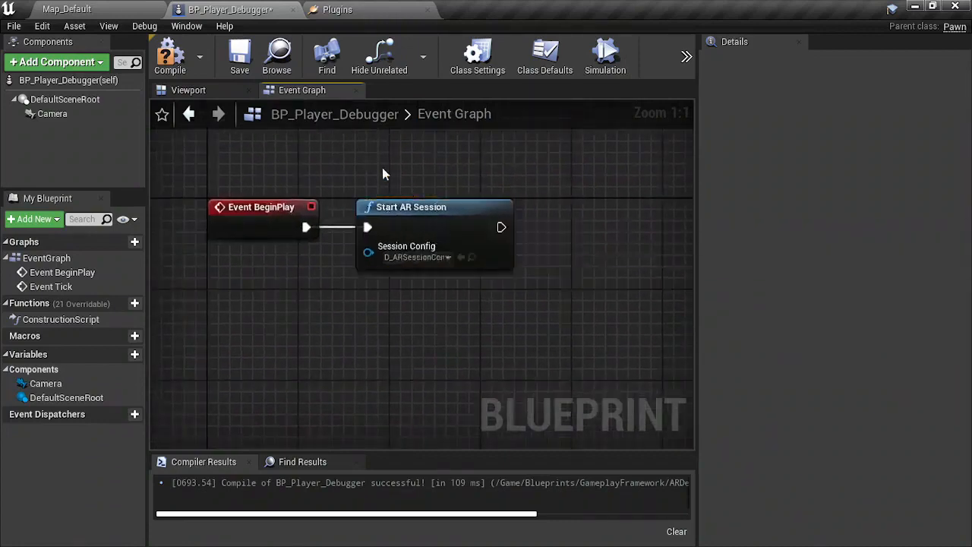
left_click(239, 57)
- Add a Control Screensaver node to the event graph and connect it after the Start AR Session node
right_click_drag(448, 153, 323, 167)
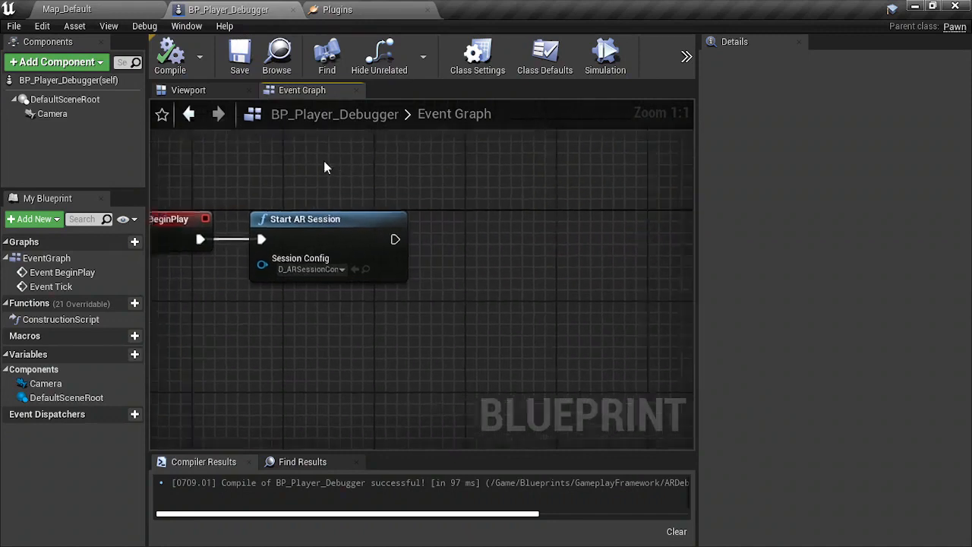
right_click_drag(380, 182, 355, 176)
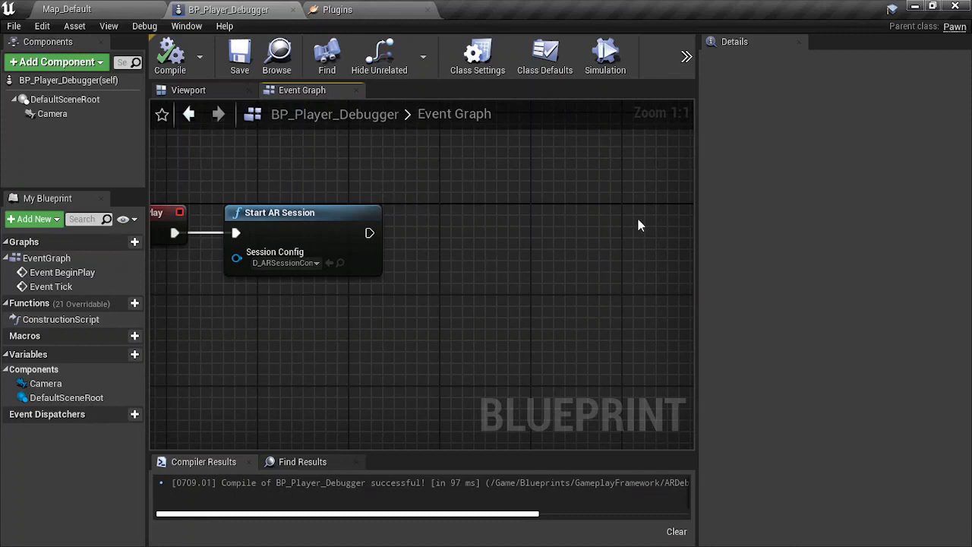
right_click(415, 213)
type("ser")
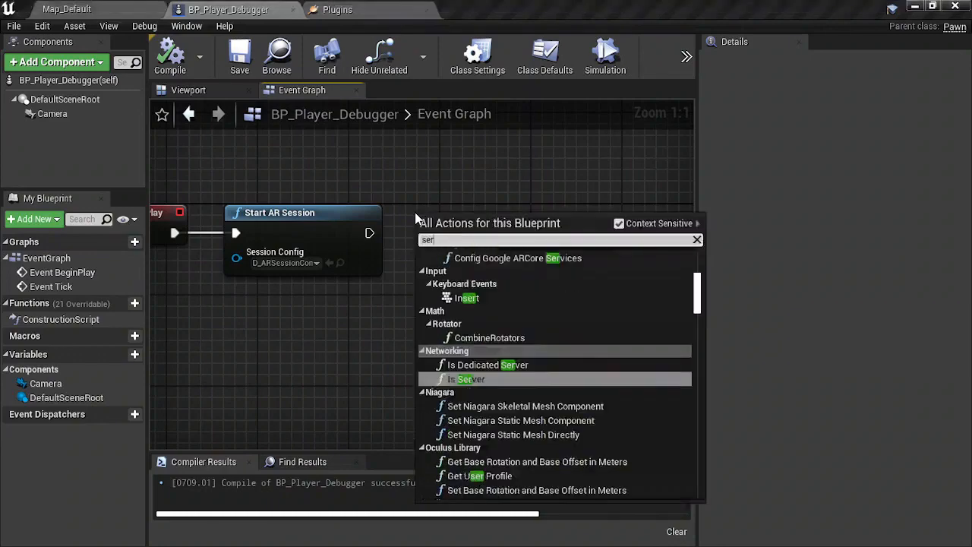
key("BackSpace")
type("r")
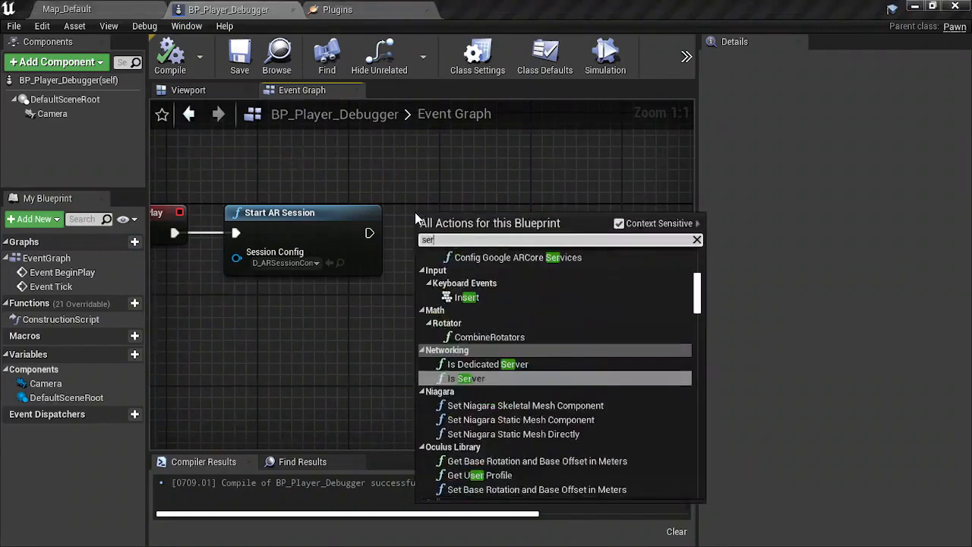
key("BackSpace")
key("BackSpace")
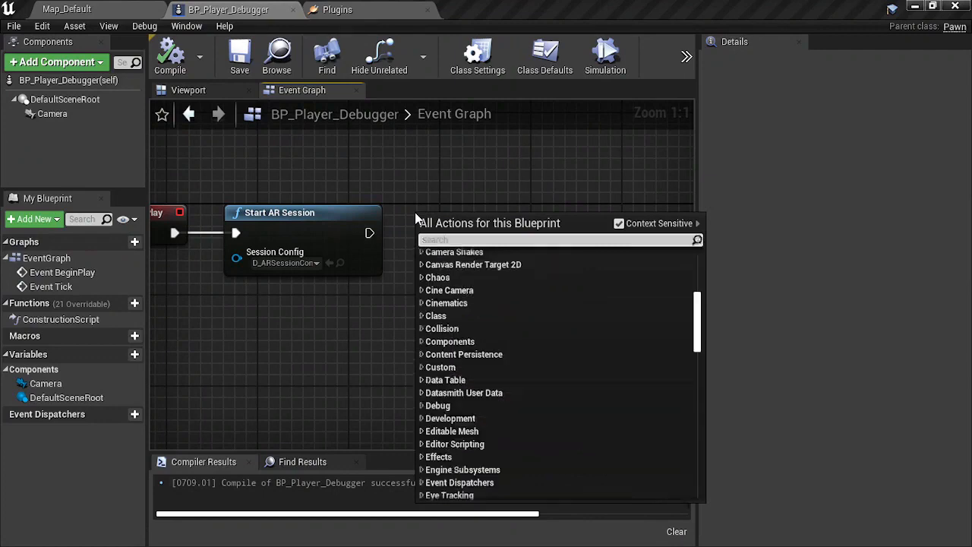
type("creen sa")
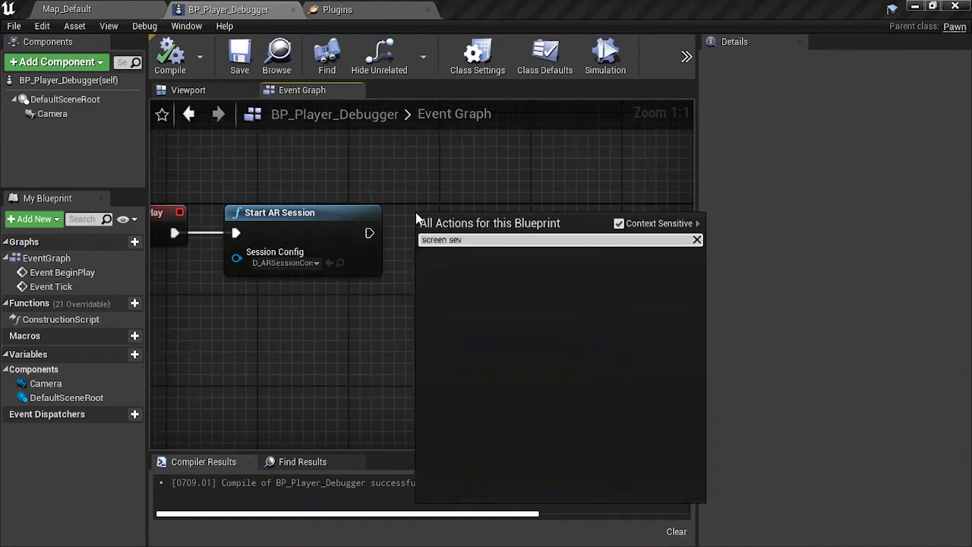
type("ver")
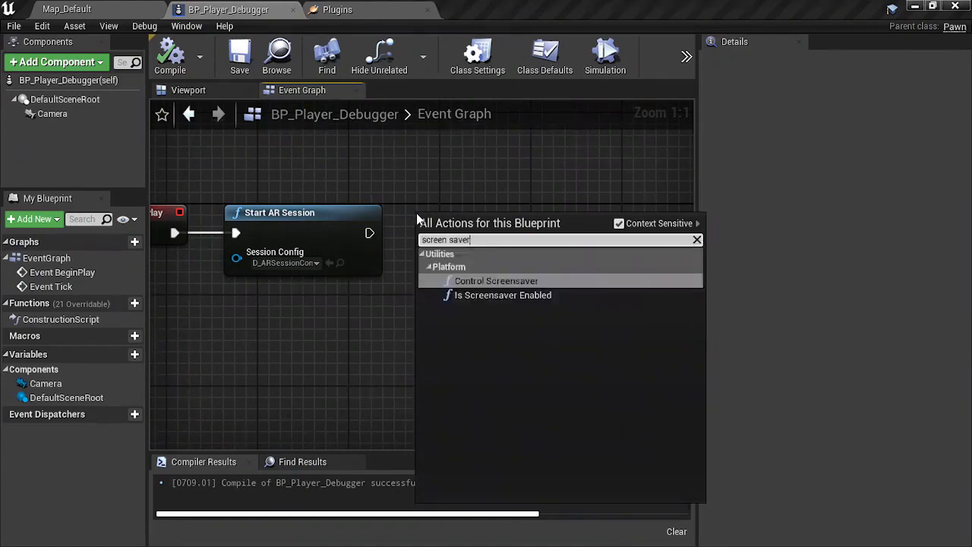
left_click(500, 280)
left_click_drag(369, 232, 460, 220)
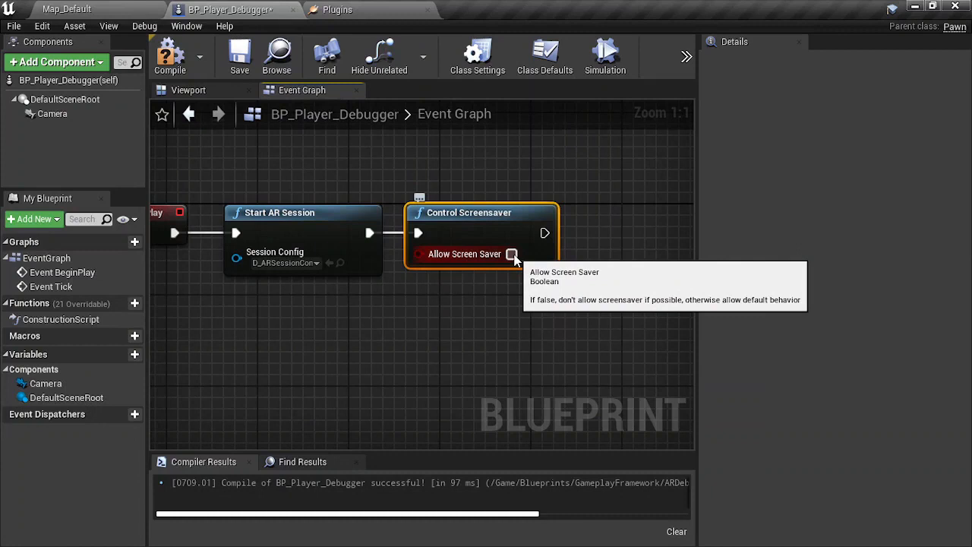
- Toggle Allow Screen Saver on and off again on the Control Screensaver node
left_click(512, 255)
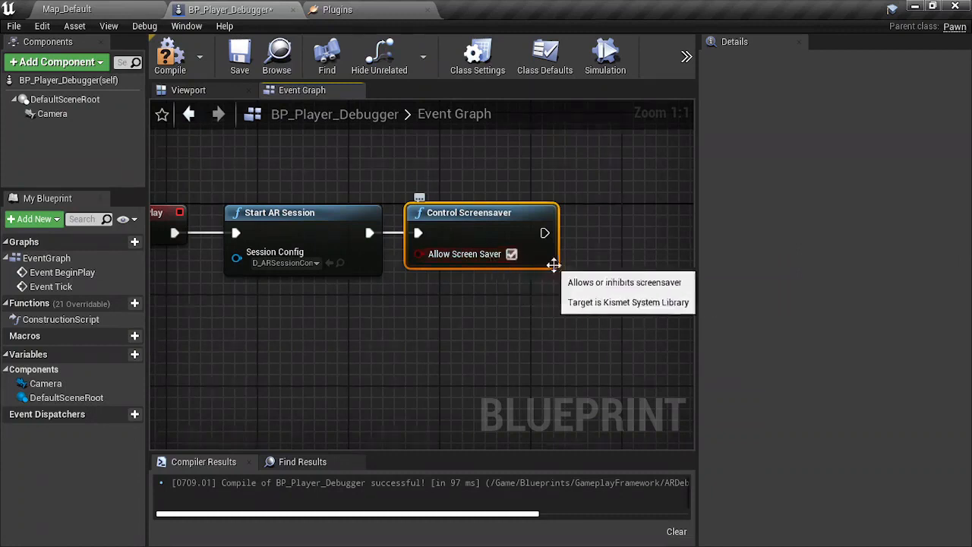
left_click(512, 255)
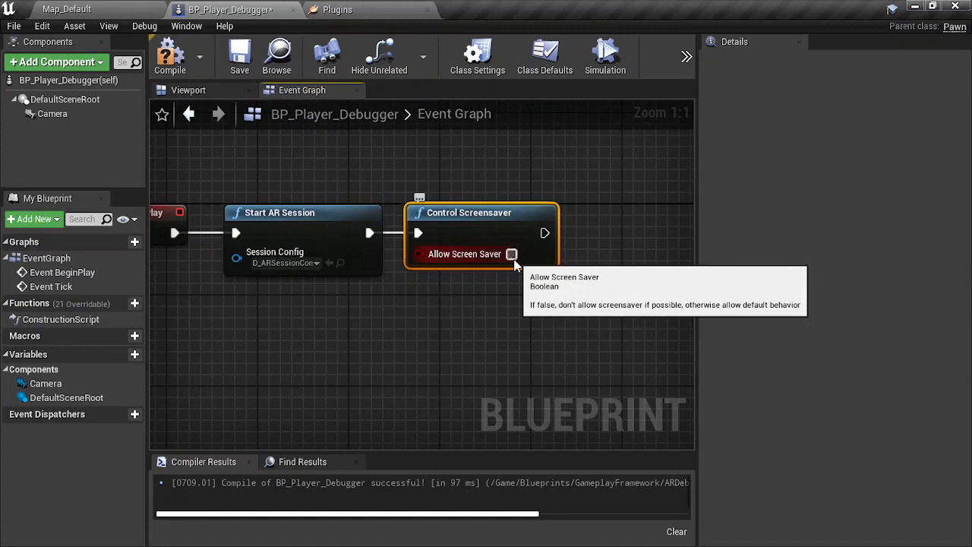
right_click_drag(452, 297, 554, 296)
left_click(495, 317)
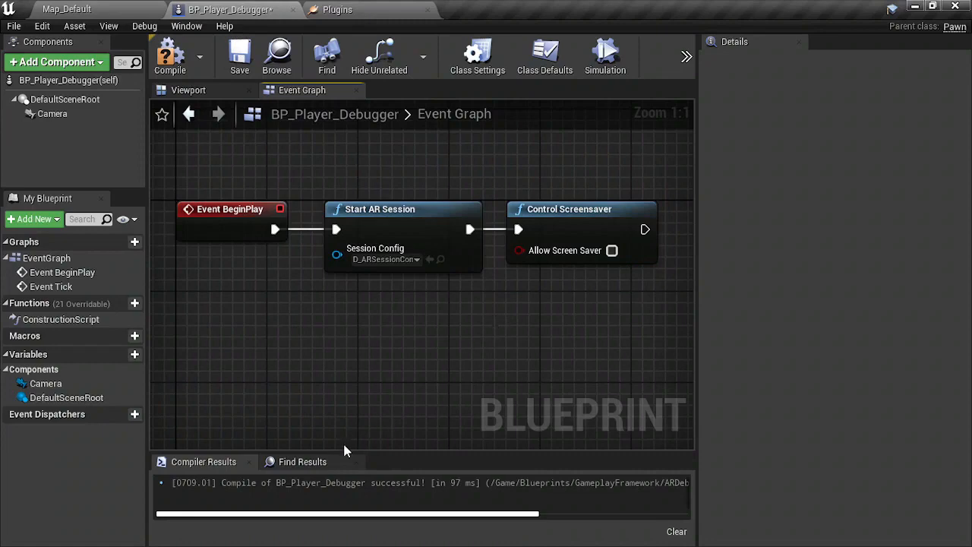
- Move the Event Tick node up closer to the Event BeginPlay chain
right_click_drag(344, 445, 414, 245)
left_click(436, 273)
left_click_drag(276, 294, 280, 181)
right_click_drag(393, 165, 360, 272)
- Add a Debug Draw Tracked Geometry node connected to Event Tick and align it beside the event
left_click_drag(255, 308, 386, 315)
type("debu")
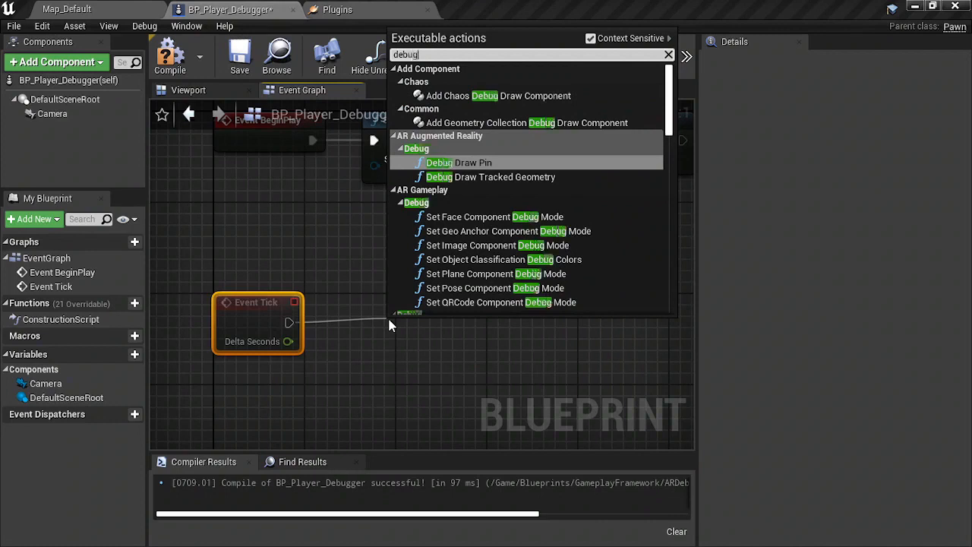
type("g")
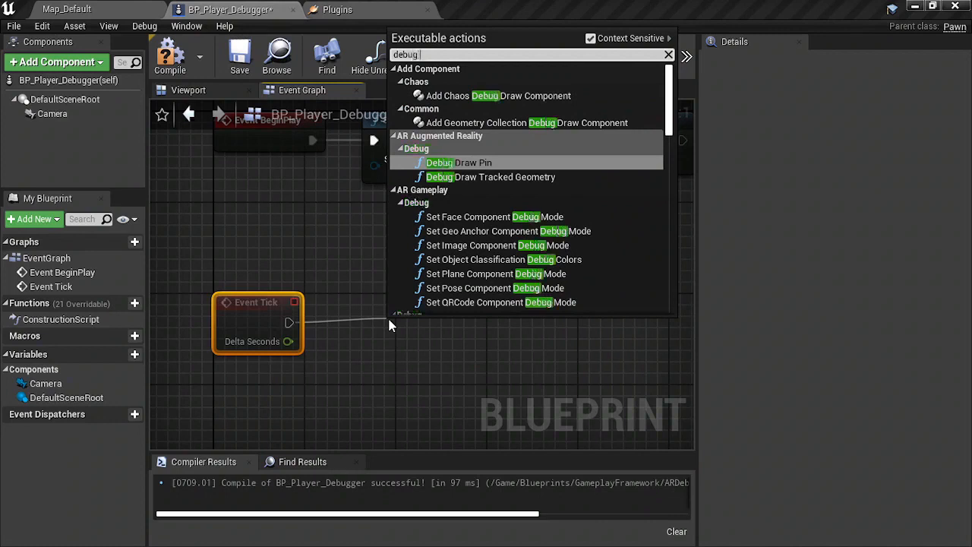
type(" d")
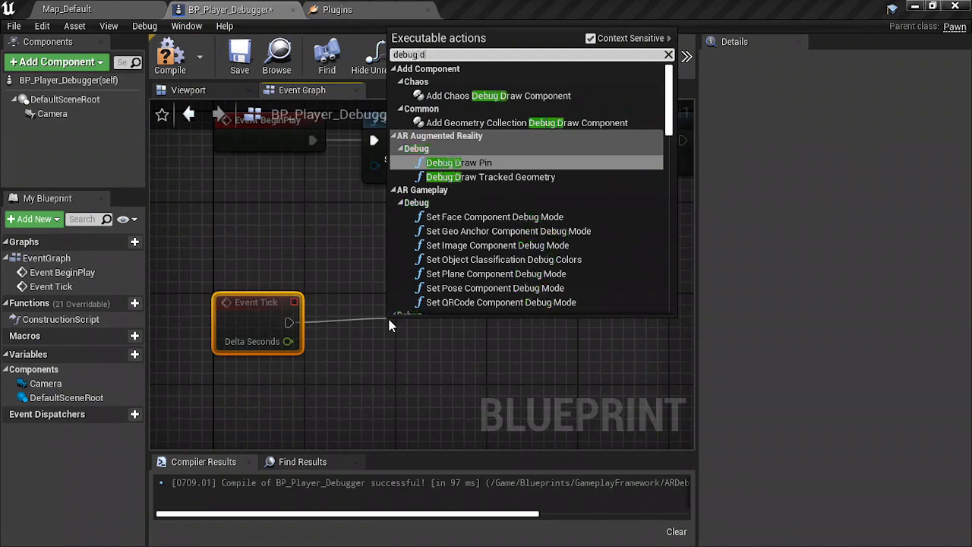
left_click(491, 177)
left_click_drag(454, 338, 411, 314)
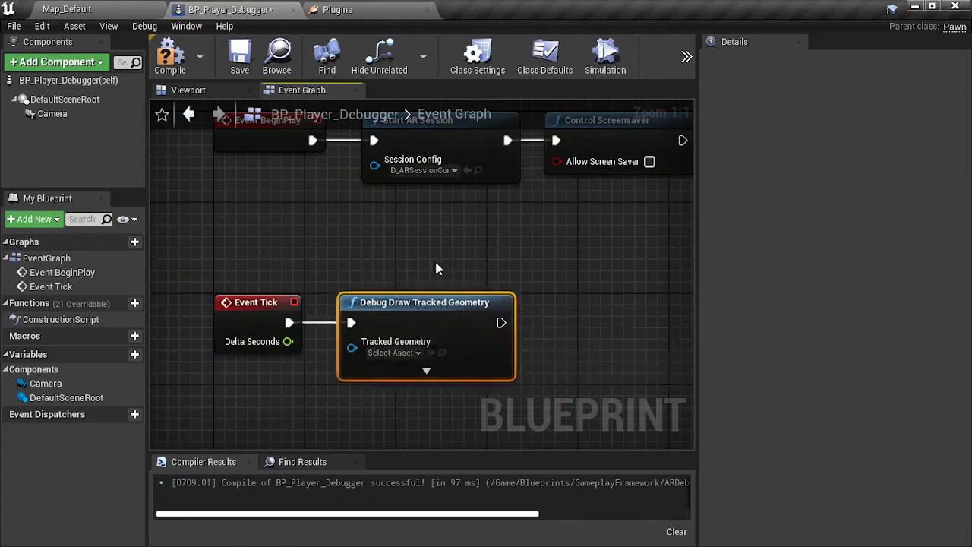
- Make room before Debug Draw Tracked Geometry and add a Get All AR Geometries node connected to Event Tick and aligned with it
mouse_move(435, 261)
right_mouse_down()
mouse_move(456, 234)
mouse_move(340, 237)
right_mouse_up()
left_click_drag(348, 283, 654, 284)
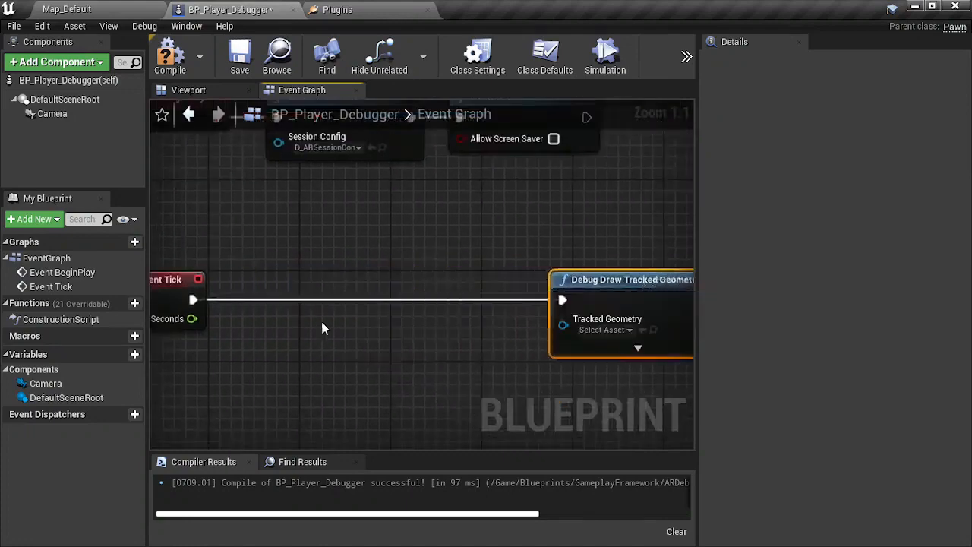
right_click_drag(283, 325, 302, 266)
right_click(250, 254)
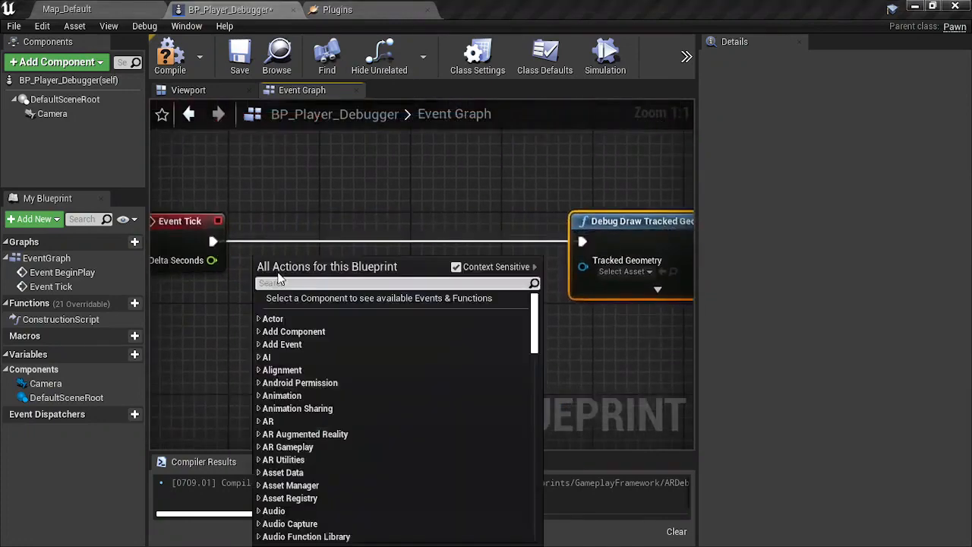
type("ge")
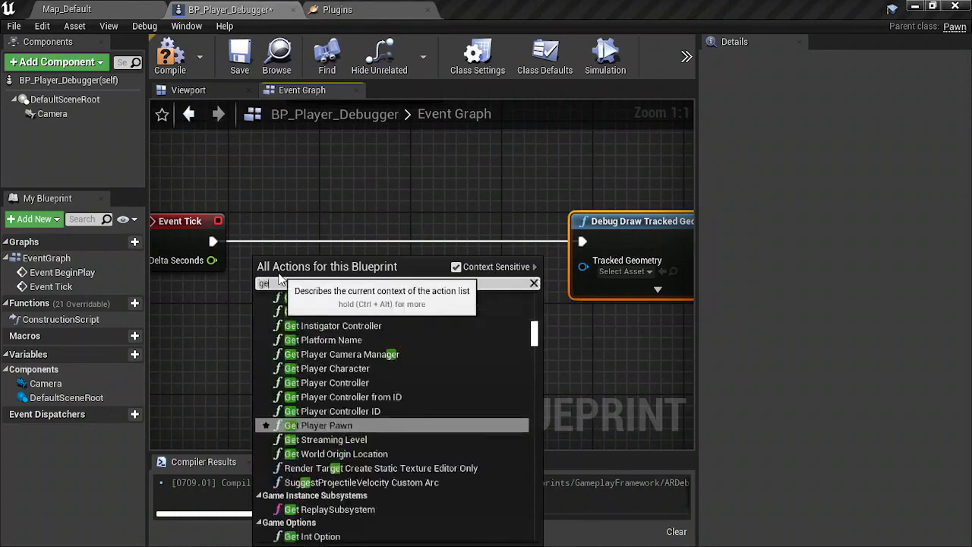
type("t all ared")
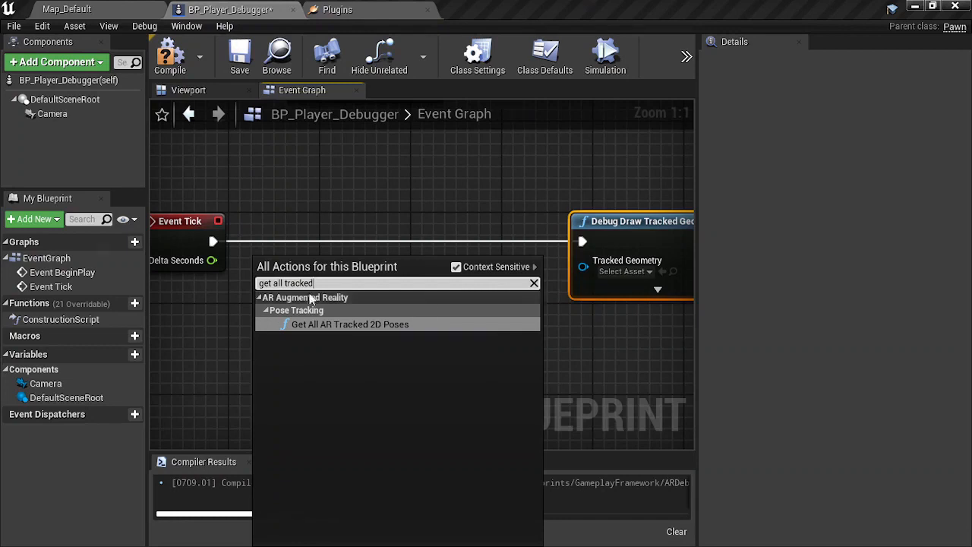
key("BackSpace")
key("BackSpace")
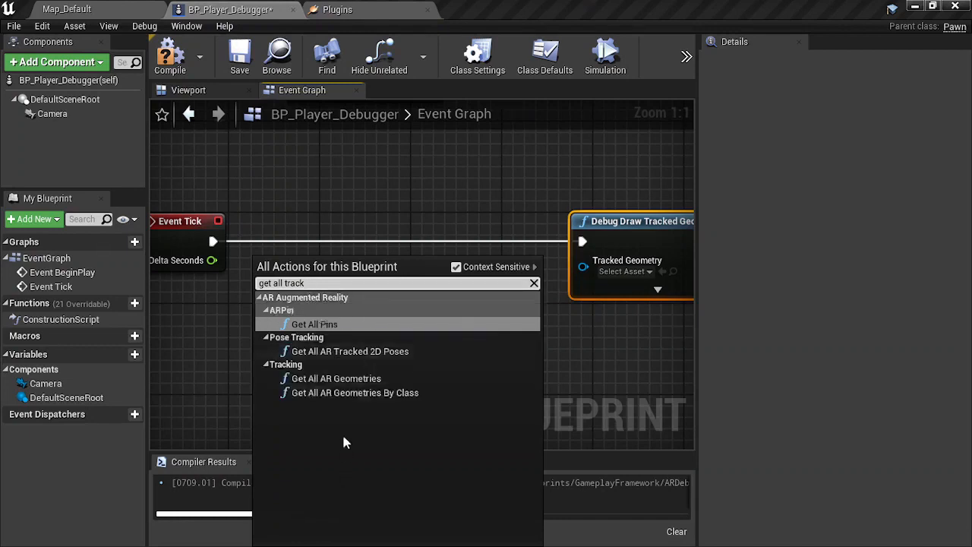
left_click(342, 378)
left_click_drag(298, 286, 299, 250)
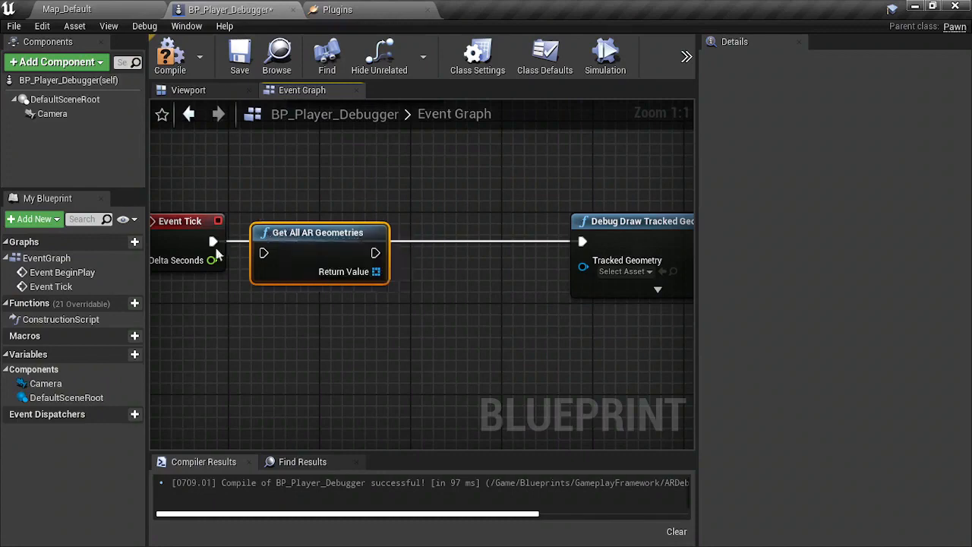
left_click_drag(213, 242, 272, 254)
key("q")
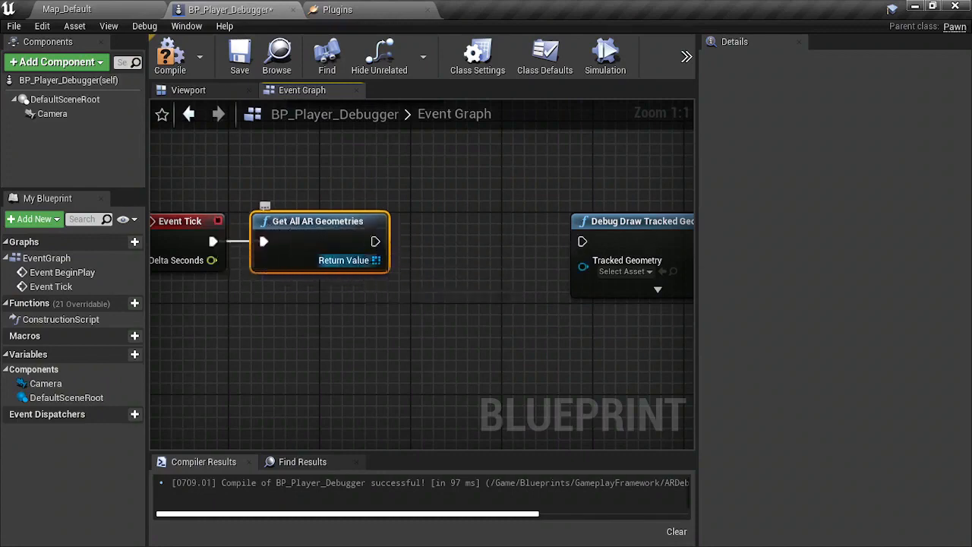
- Add a For Each Loop fed by the Get All AR Geometries return value and execution output, placed beside that node
left_click_drag(376, 260, 430, 232)
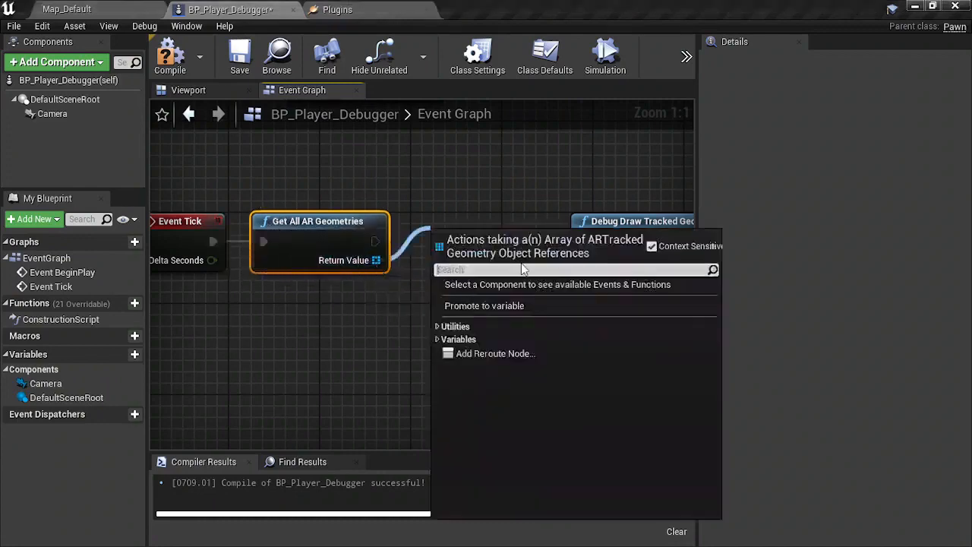
type("for each lo")
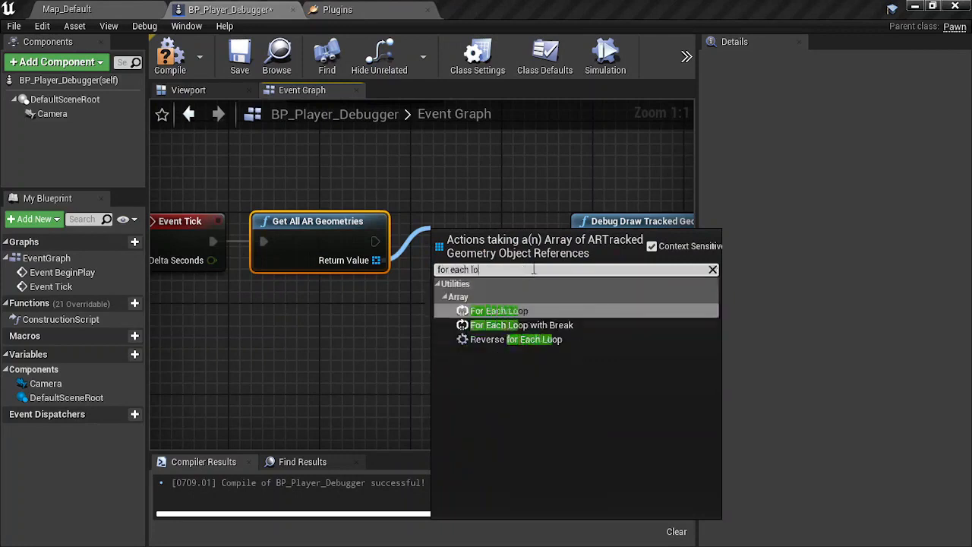
type("op")
left_click(536, 312)
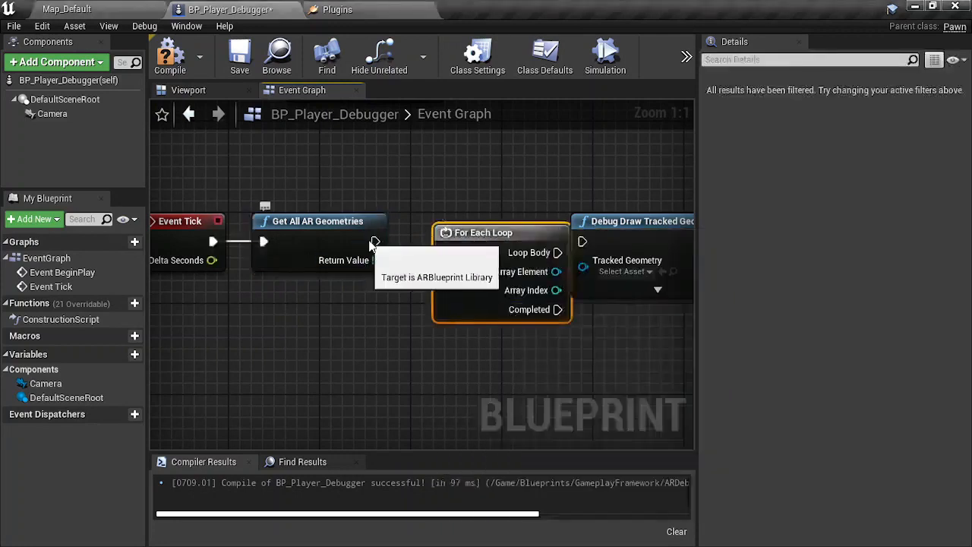
left_click_drag(494, 230, 461, 220)
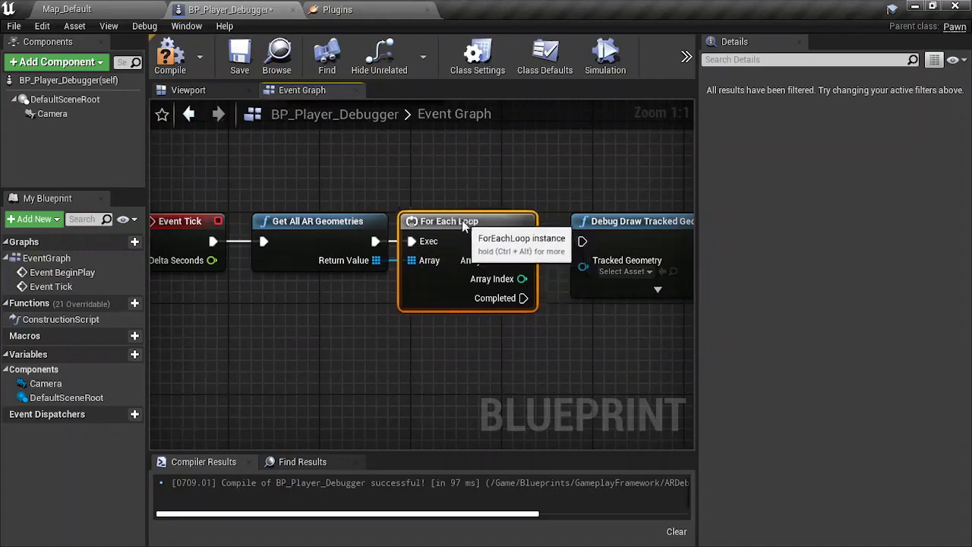
- Connect the For Each Loop's Loop Body and Array Element to Debug Draw Tracked Geometry and its Tracked Geometry input, aligning the node
mouse_move(461, 220)
right_mouse_down()
mouse_move(384, 242)
mouse_move(319, 242)
right_mouse_up()
left_click_drag(488, 250, 576, 241)
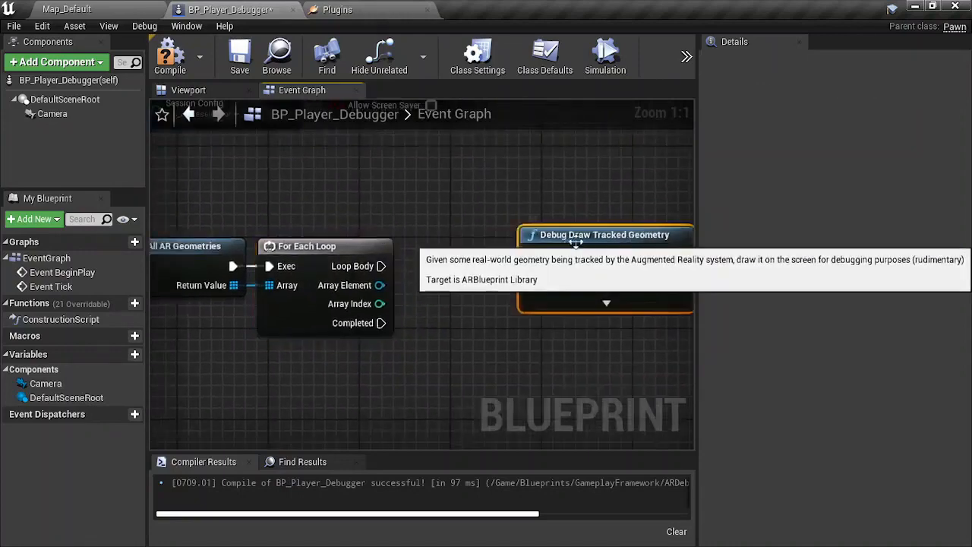
right_click_drag(393, 277, 280, 253)
mouse_move(267, 242)
left_mouse_down()
mouse_move(445, 251)
mouse_move(416, 232)
left_mouse_up()
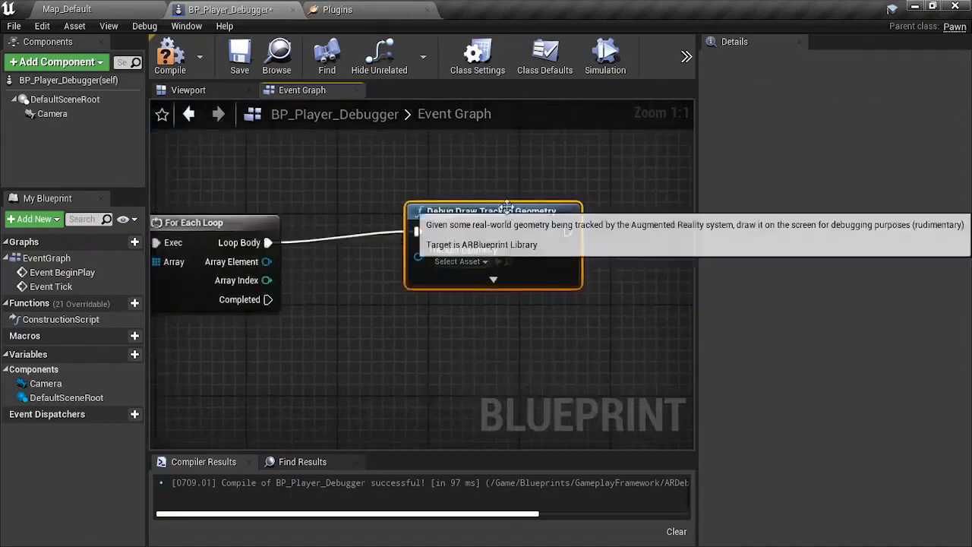
mouse_move(507, 207)
left_mouse_down()
mouse_move(460, 224)
mouse_move(416, 216)
mouse_move(449, 219)
left_mouse_up()
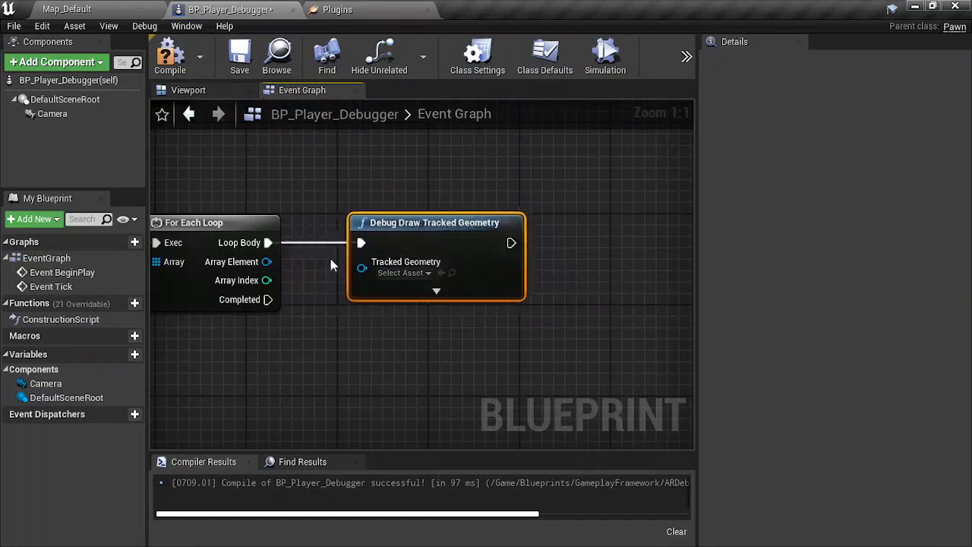
left_click_drag(266, 261, 363, 268)
- Expand the Debug Draw Tracked Geometry node's advanced inputs and move the node closer to the For Each Loop
left_click(436, 290)
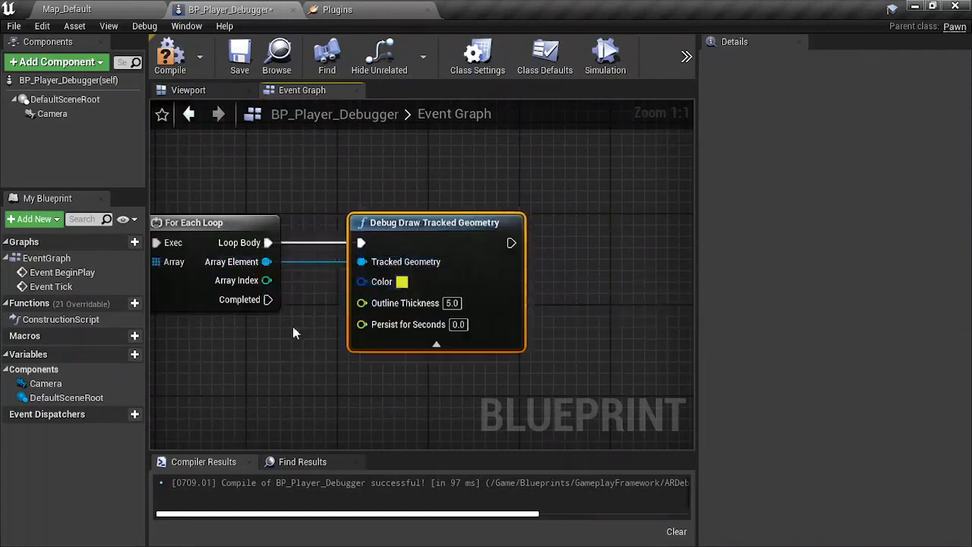
right_click_drag(293, 331, 361, 275)
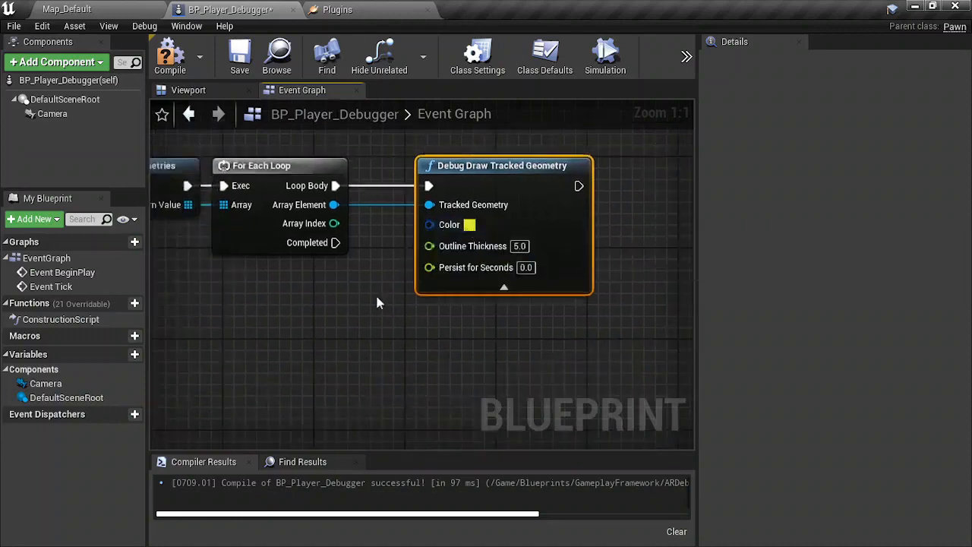
right_click_drag(367, 278, 406, 304)
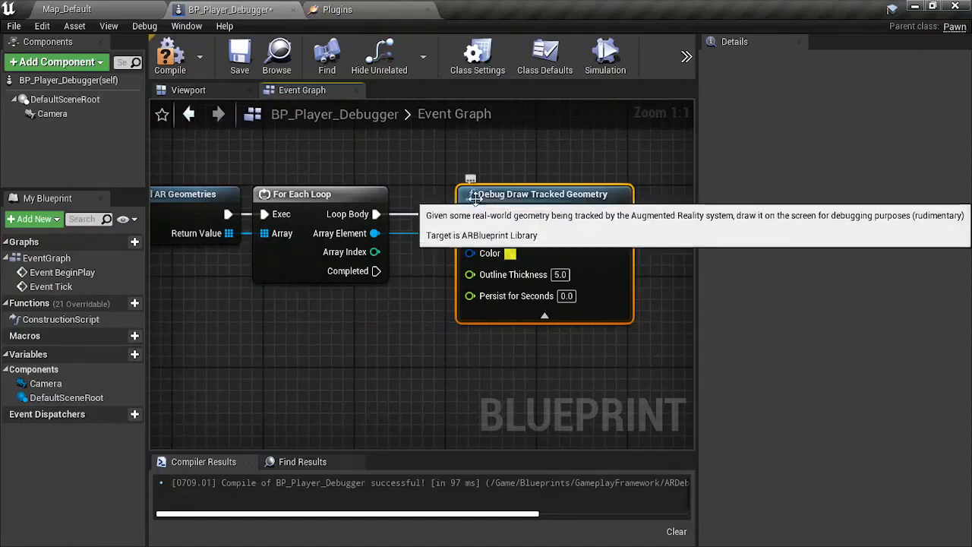
left_click_drag(457, 277, 422, 278)
left_click(316, 359)
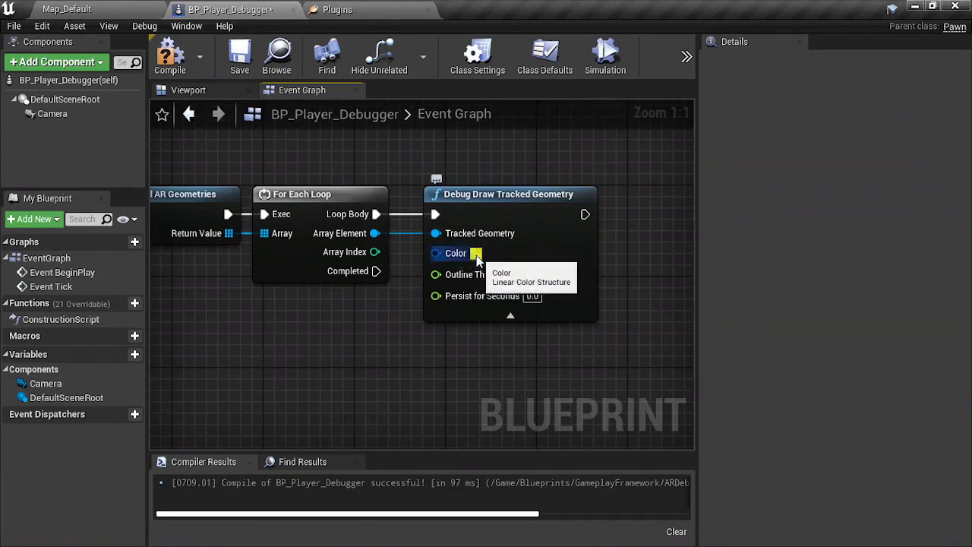
- Inspect the Color setting of the Debug Draw Tracked Geometry node and review the Event Tick chain
left_click(475, 253)
left_click(771, 175)
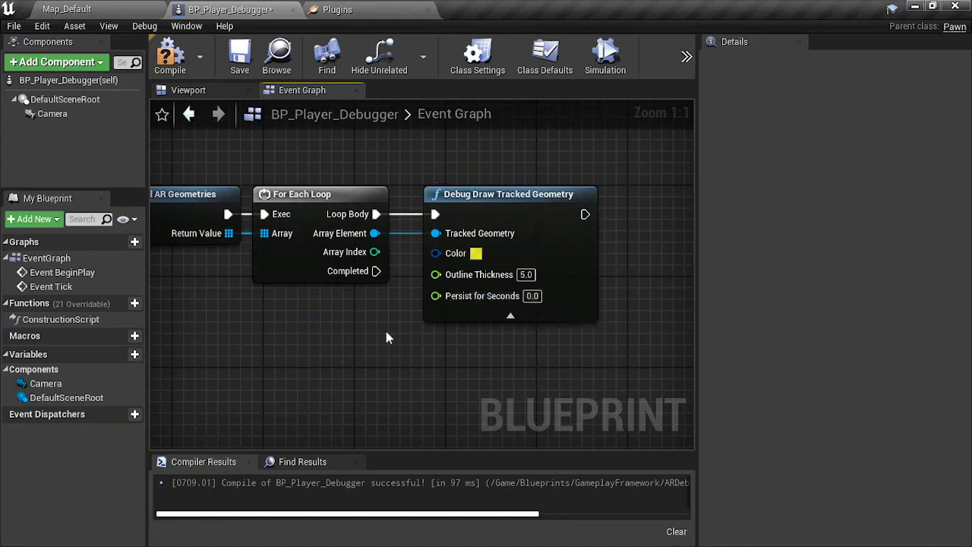
right_click_drag(386, 331, 466, 337)
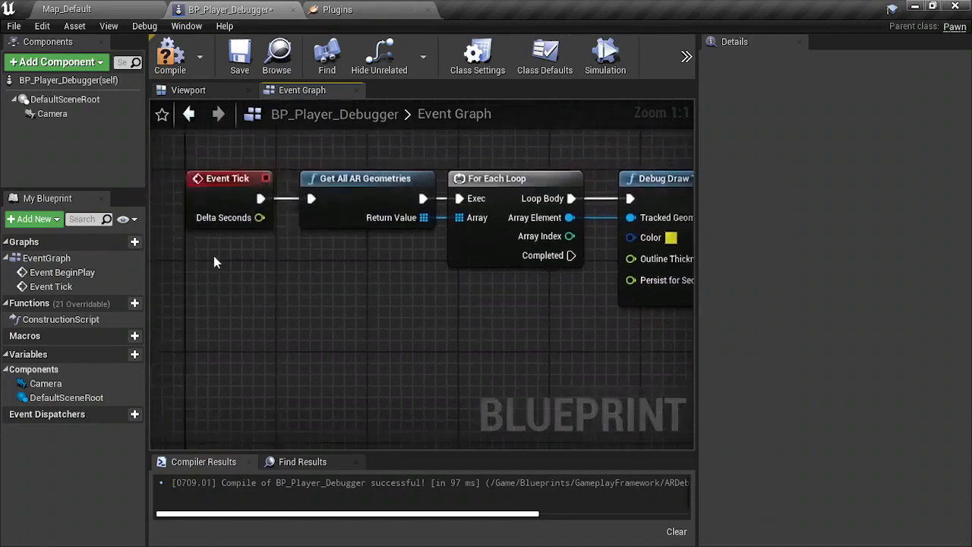
- Review the Event Tick and Event BeginPlay chains, compile and save BP_Player_Debugger, and close its editor
right_click_drag(254, 189, 228, 201)
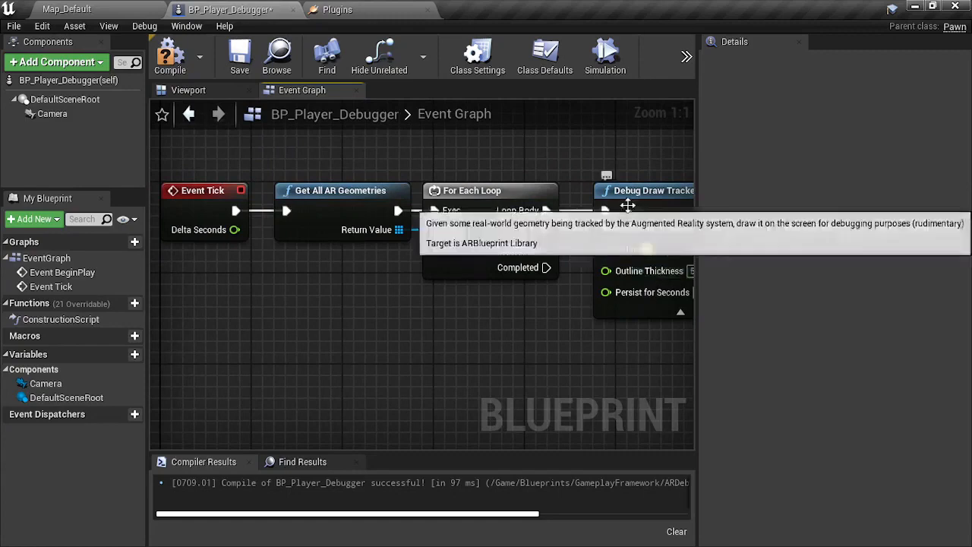
right_click_drag(433, 314, 425, 328)
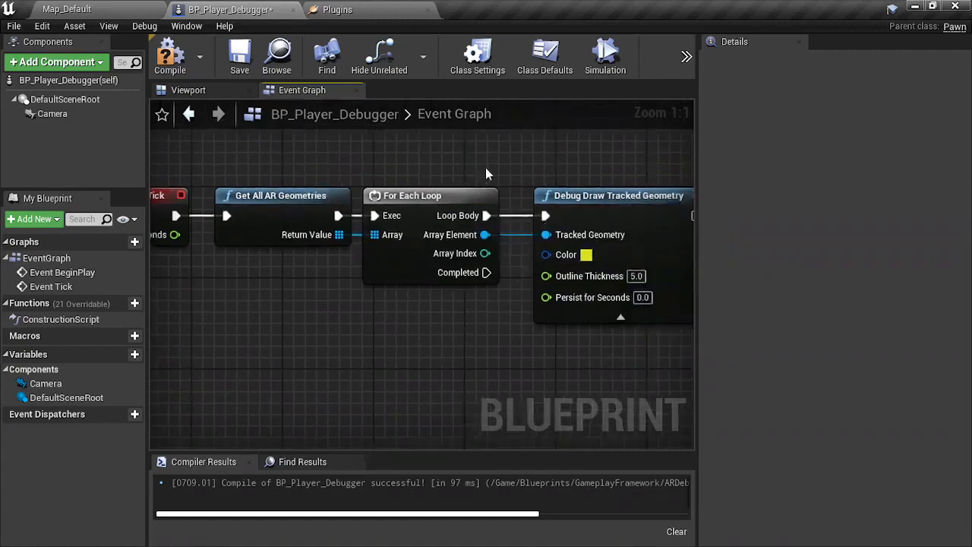
right_click_drag(486, 168, 469, 176)
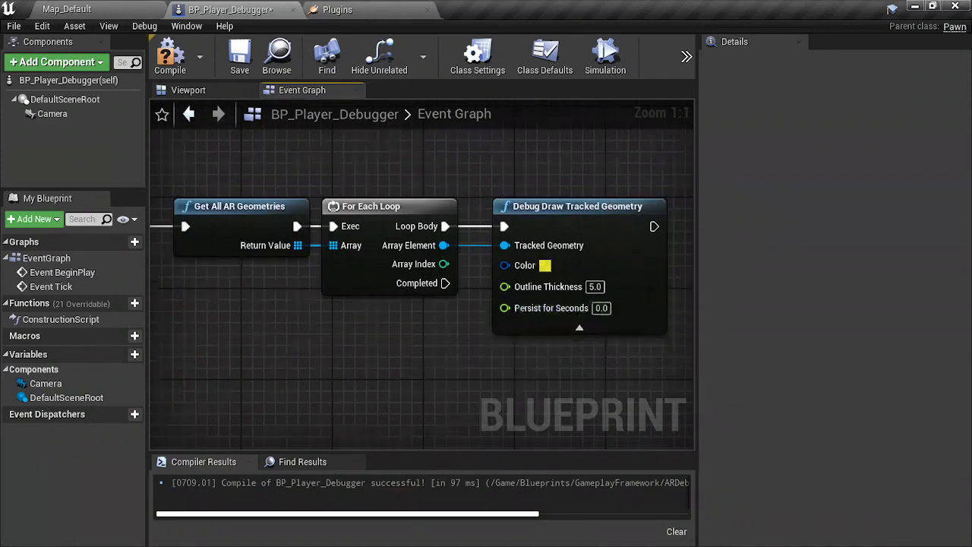
right_click_drag(431, 330, 444, 320)
left_click(169, 58)
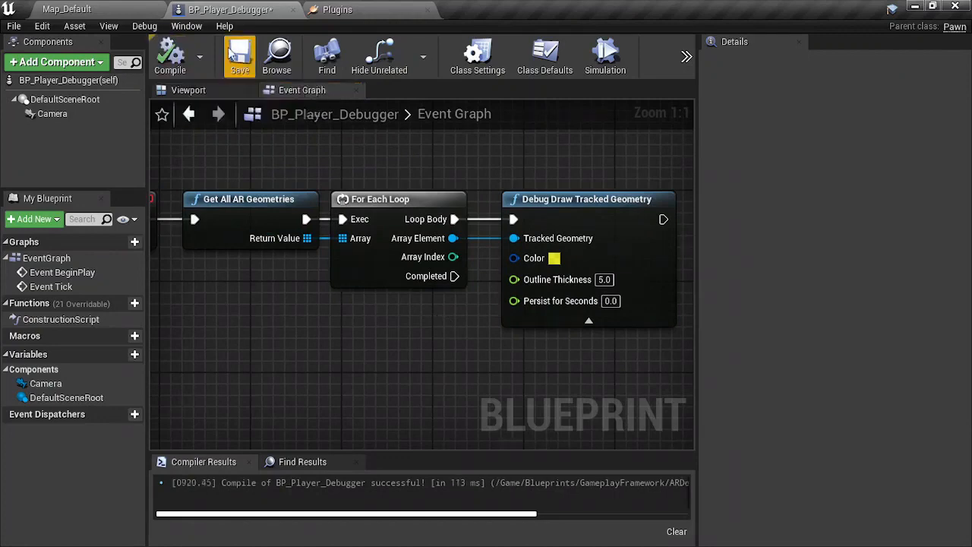
right_click_drag(354, 318, 348, 227)
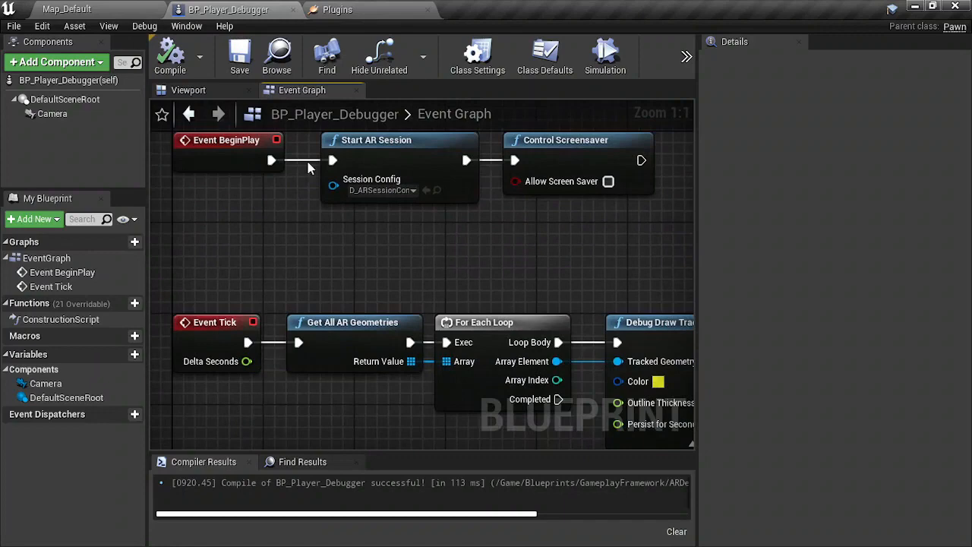
left_click(293, 9)
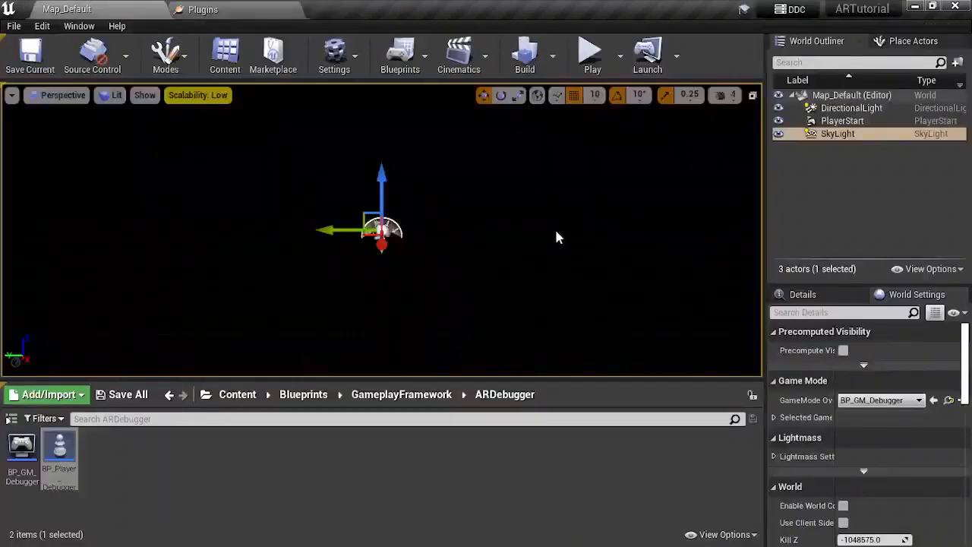
- Check which devices are available for launching the project
left_click(676, 55)
left_click(703, 60)
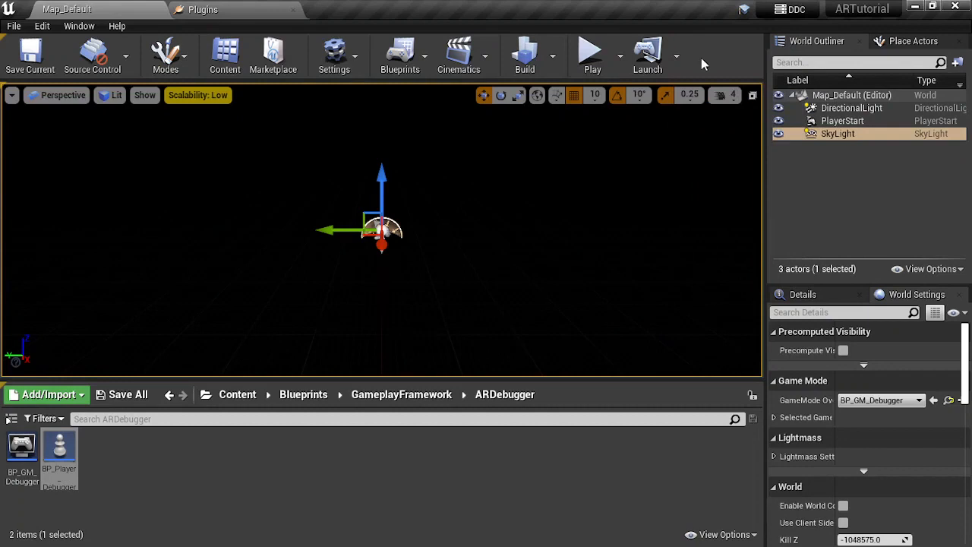
left_click(675, 57)
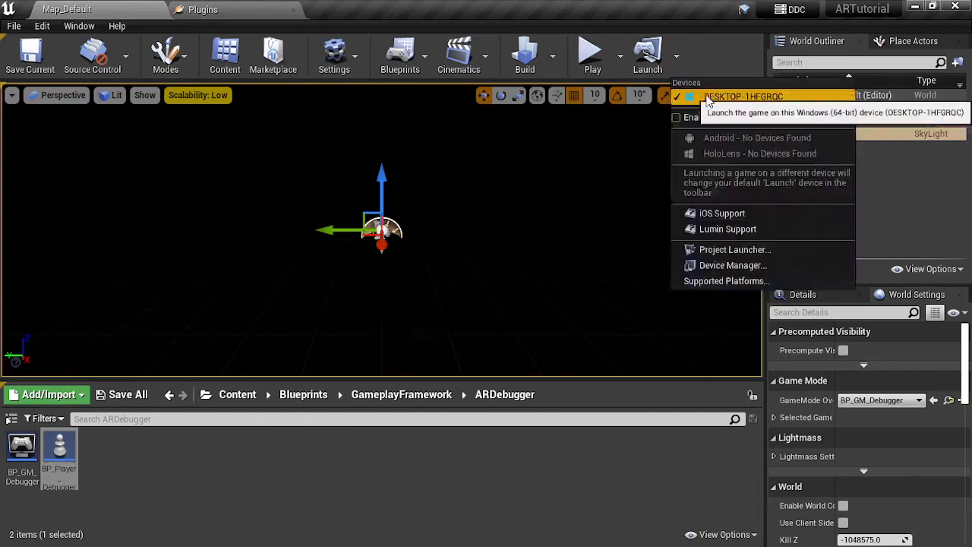
left_click(701, 54)
- Examine the project packaging platforms and the texture format variants offered for Android
left_click(13, 26)
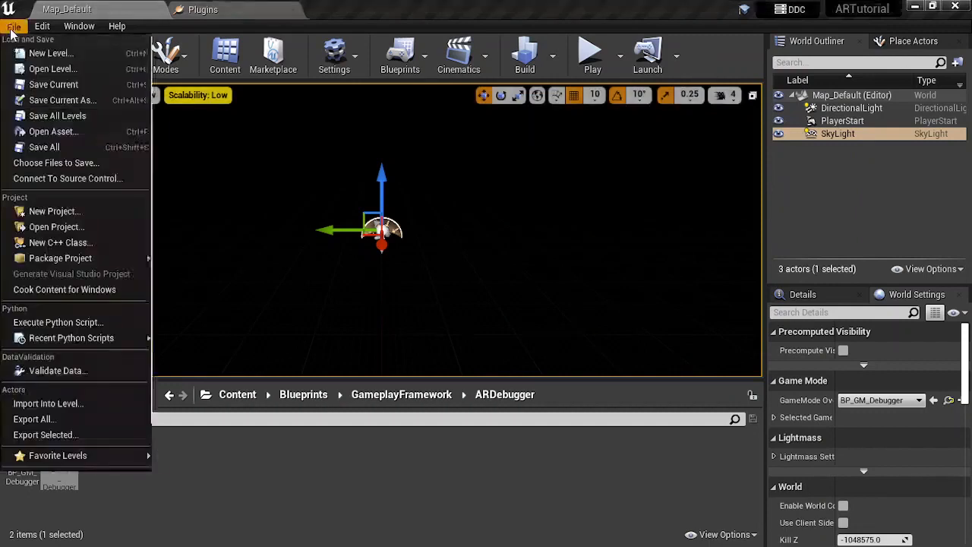
mouse_move(76, 258)
mouse_move(213, 258)
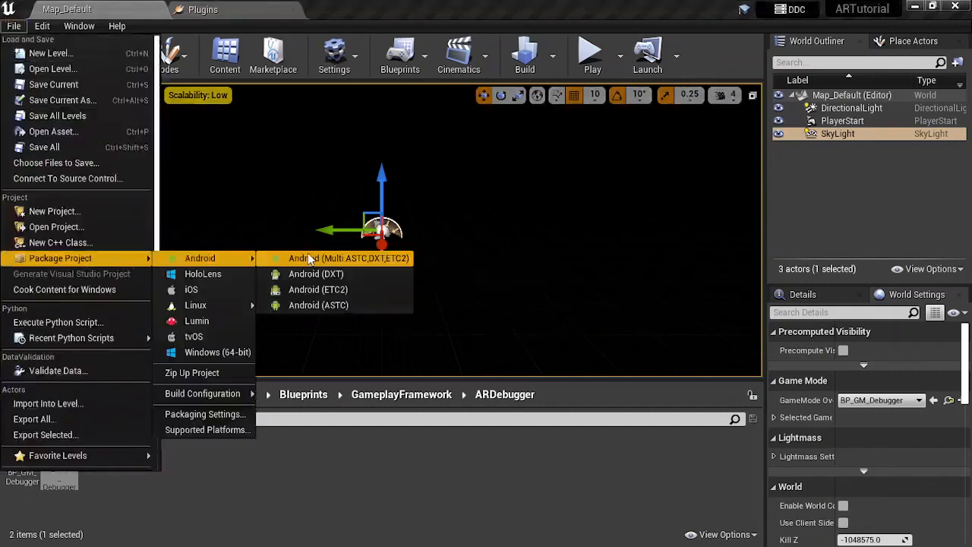
left_click(130, 5)
left_click(7, 28)
mouse_move(75, 258)
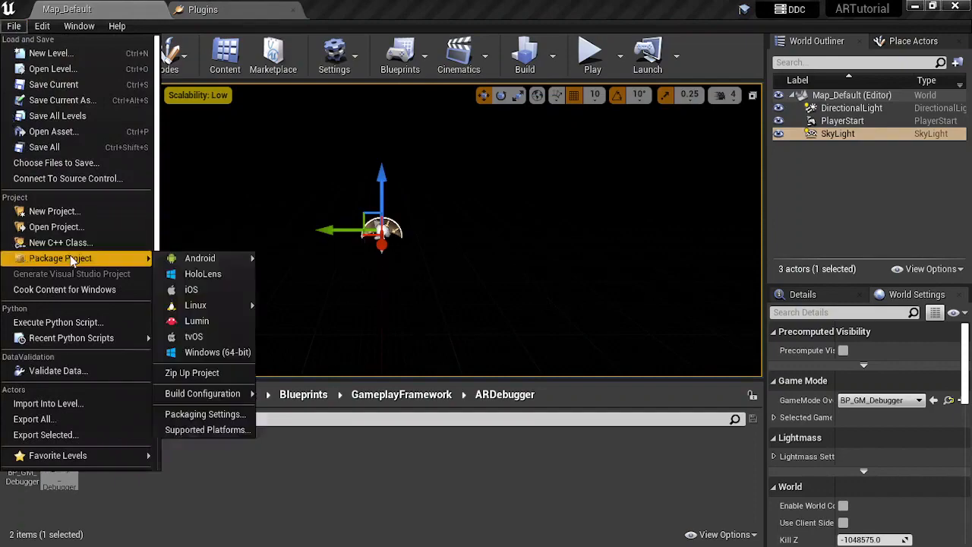
mouse_move(201, 258)
left_click(262, 6)
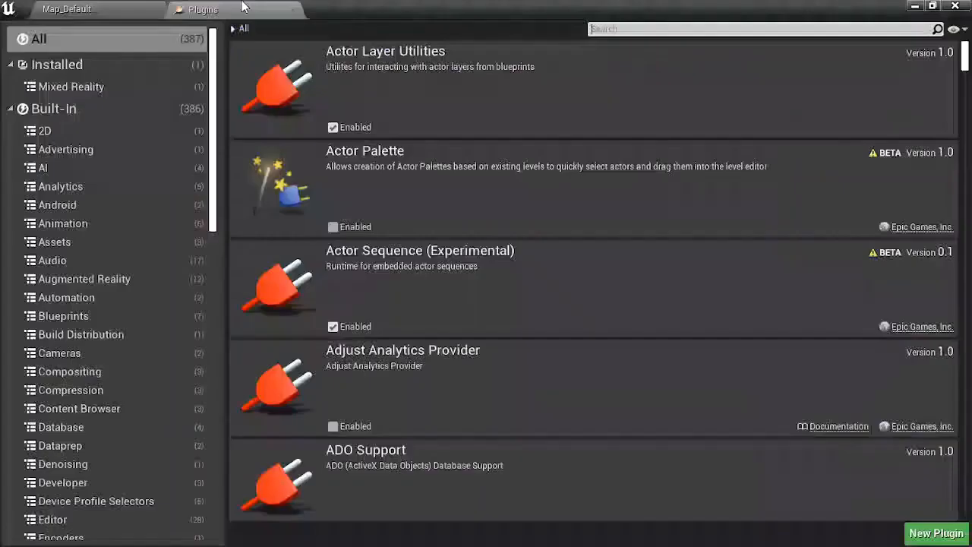
left_click(52, 6)
- Open the Android platform page of the project settings and configure the project for Android and Google Play services
left_click(42, 27)
mouse_move(14, 28)
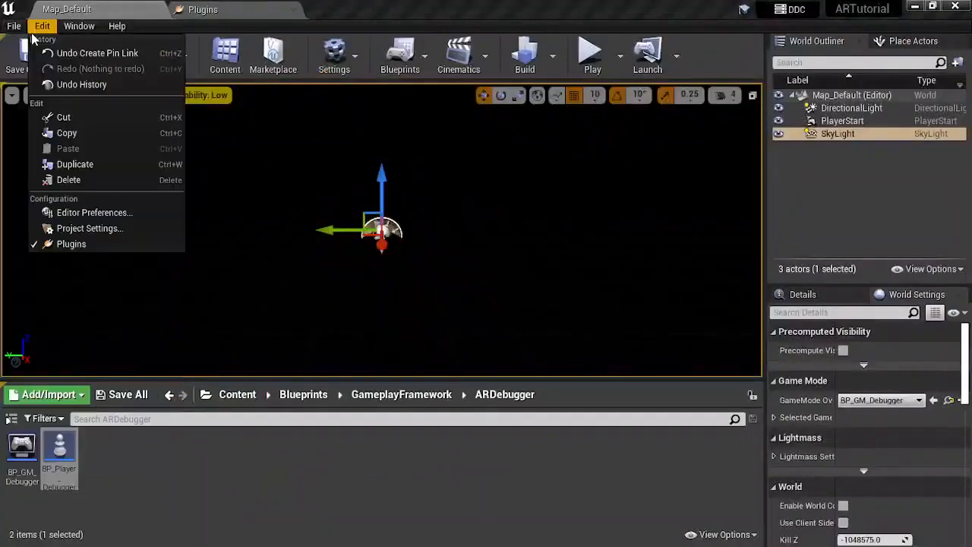
left_click(87, 227)
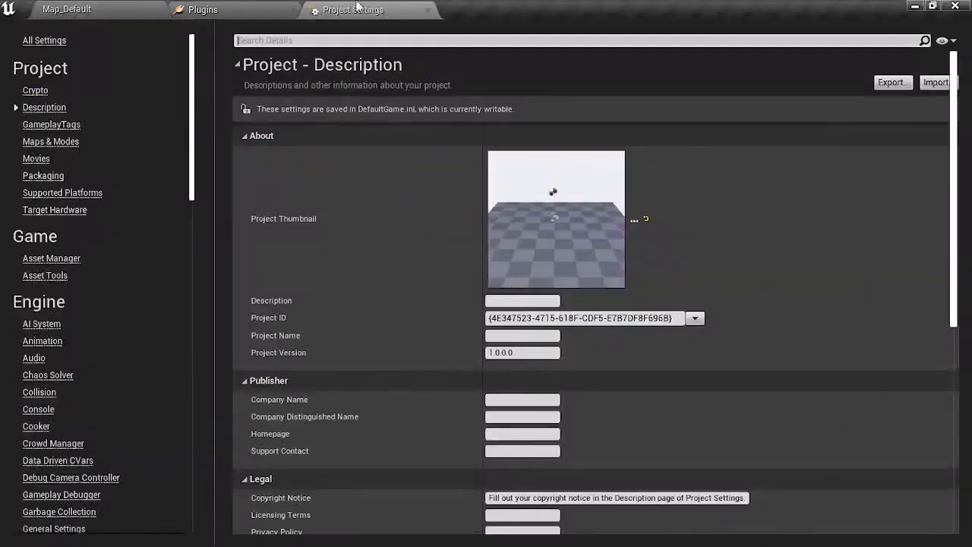
scroll(24, 350, "down", 10)
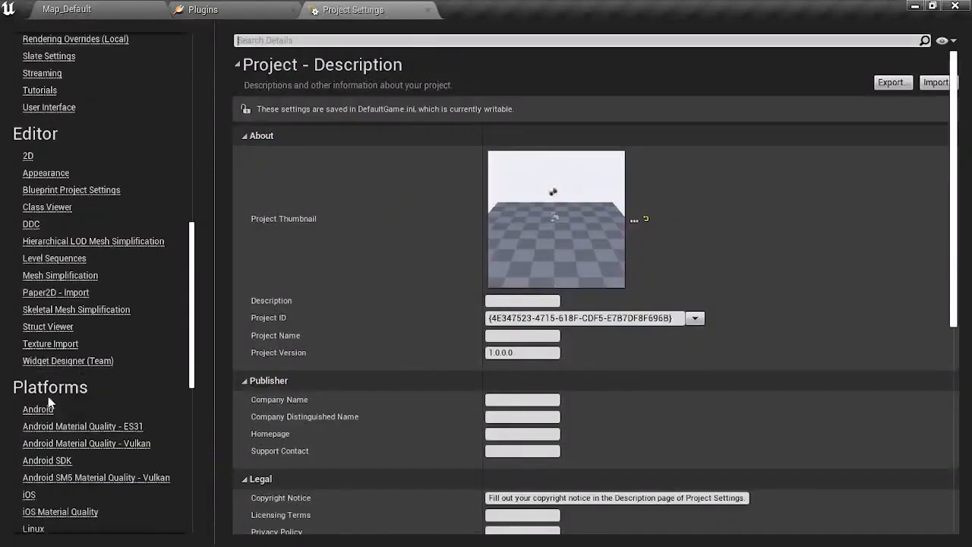
left_click(41, 410)
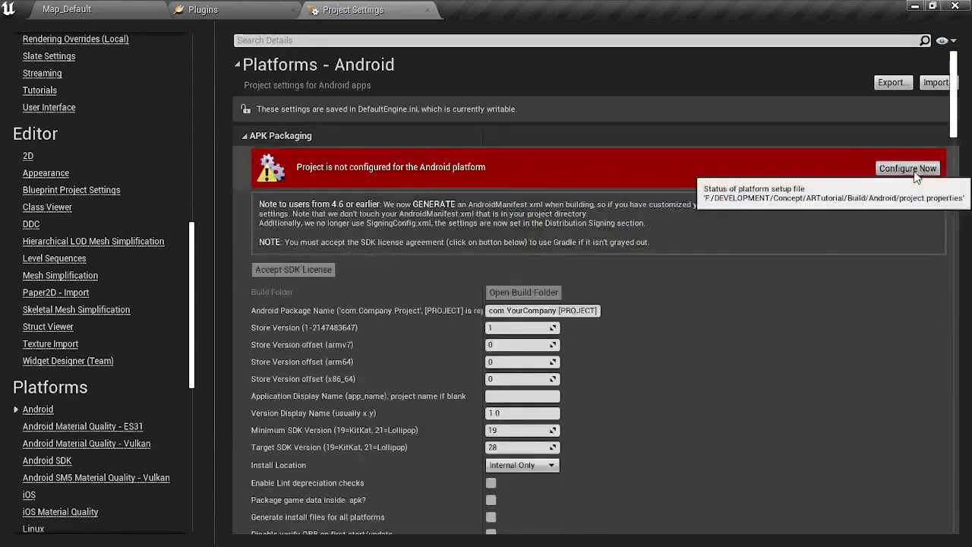
scroll(857, 339, "down", 15)
scroll(838, 339, "down", 6)
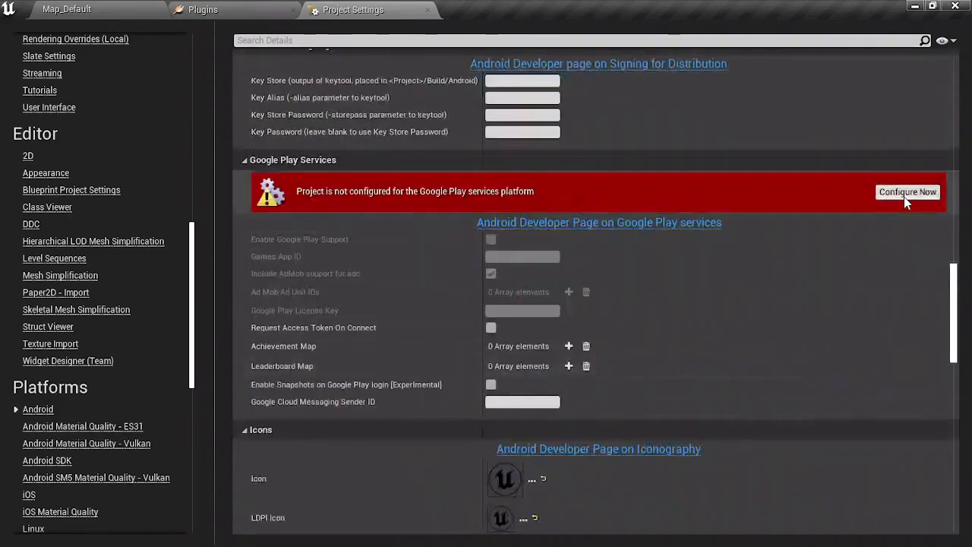
left_click(904, 197)
- Look over the Android icon, launch image and input settings, returning to the APK Packaging section
scroll(669, 290, "down", 8)
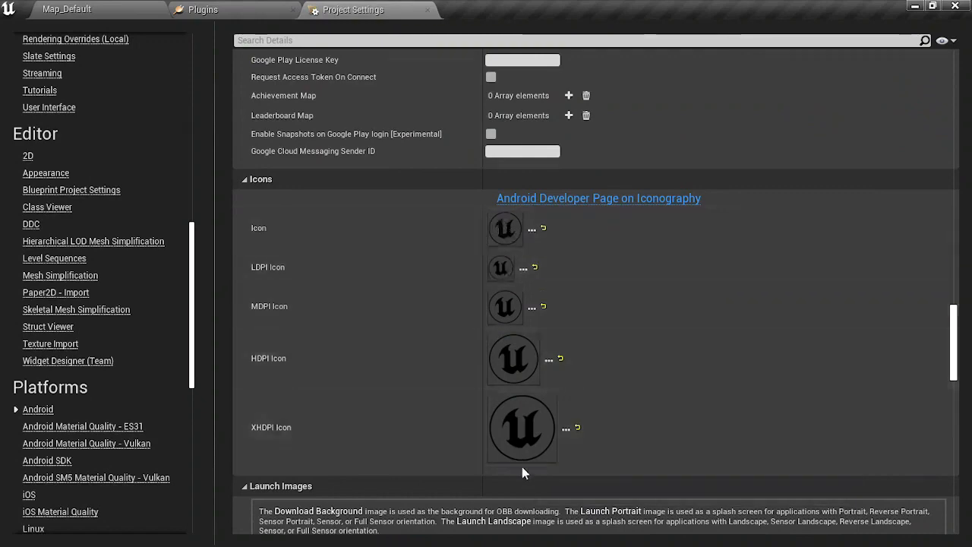
scroll(524, 356, "down", 3)
scroll(501, 384, "down", 3)
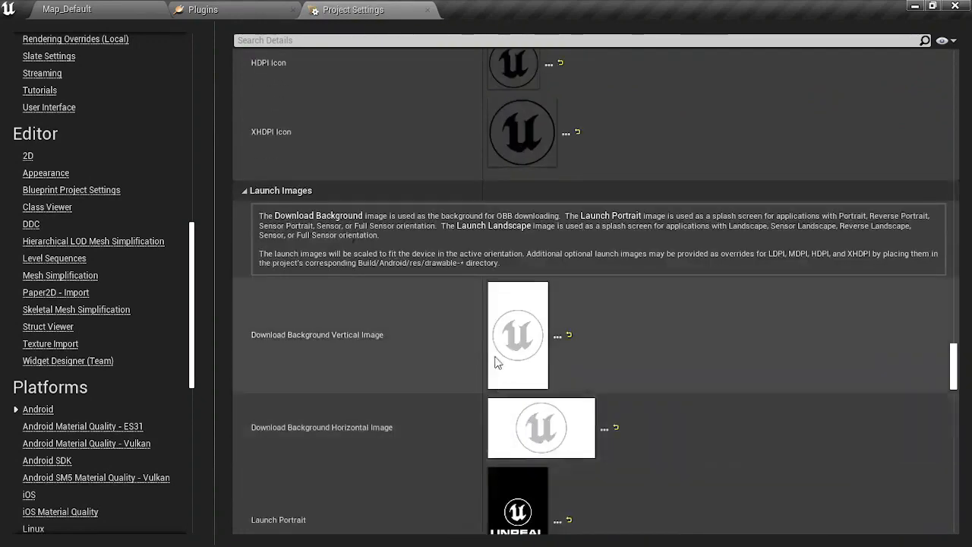
scroll(568, 387, "down", 2)
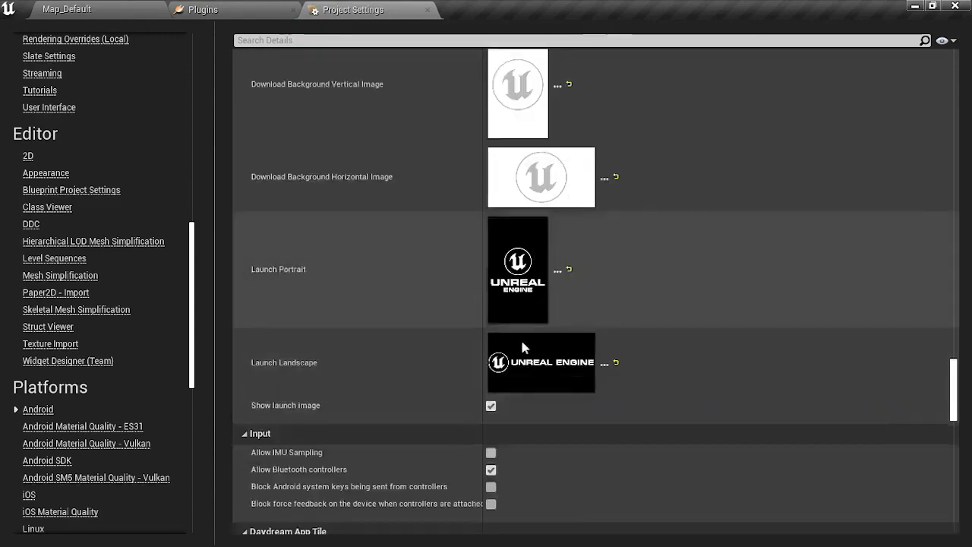
scroll(522, 334, "down", 2)
scroll(521, 334, "up", 14)
scroll(509, 265, "up", 15)
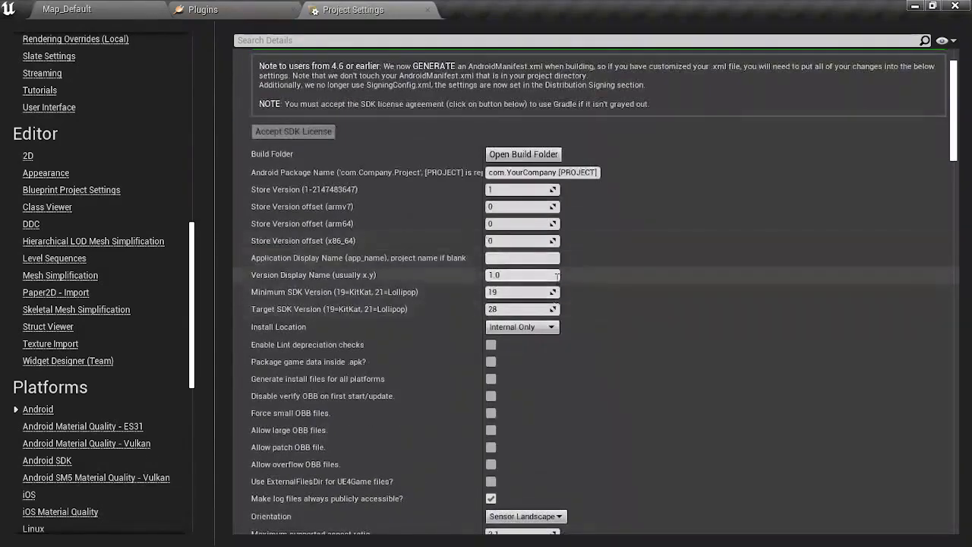
- Enable packaging the game data inside the .apk in the APK Packaging settings
scroll(508, 251, "down", 2)
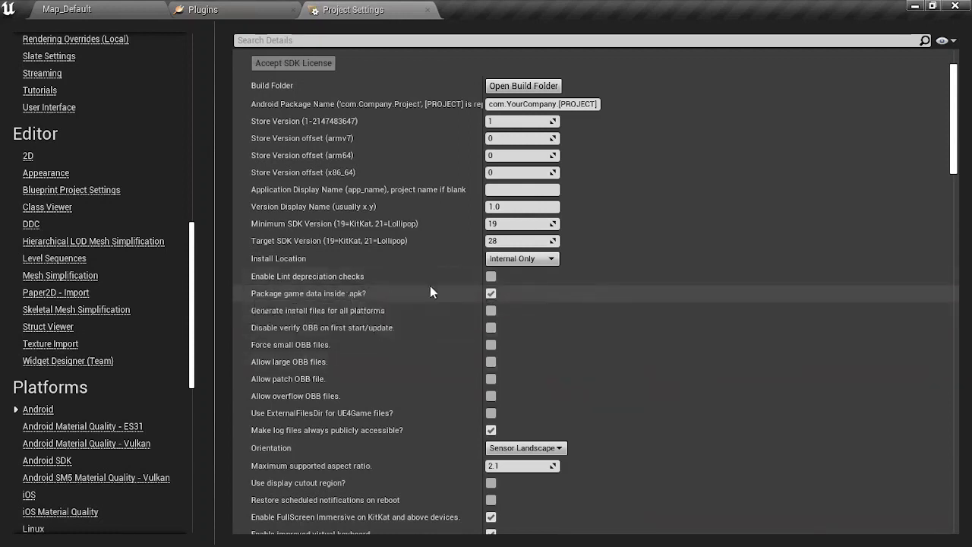
left_click(493, 294)
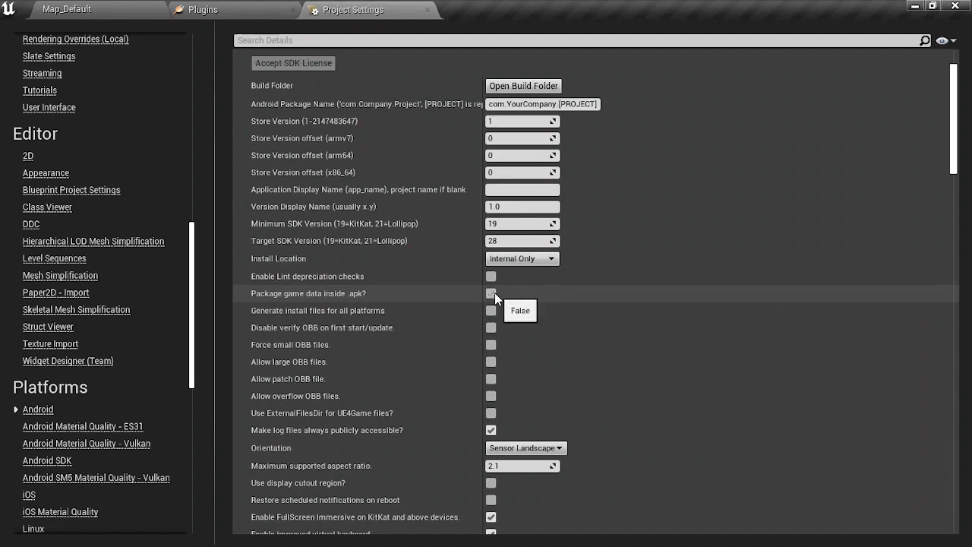
left_click(492, 294)
- Set the Android app's Orientation to Sensor
scroll(373, 276, "down", 3)
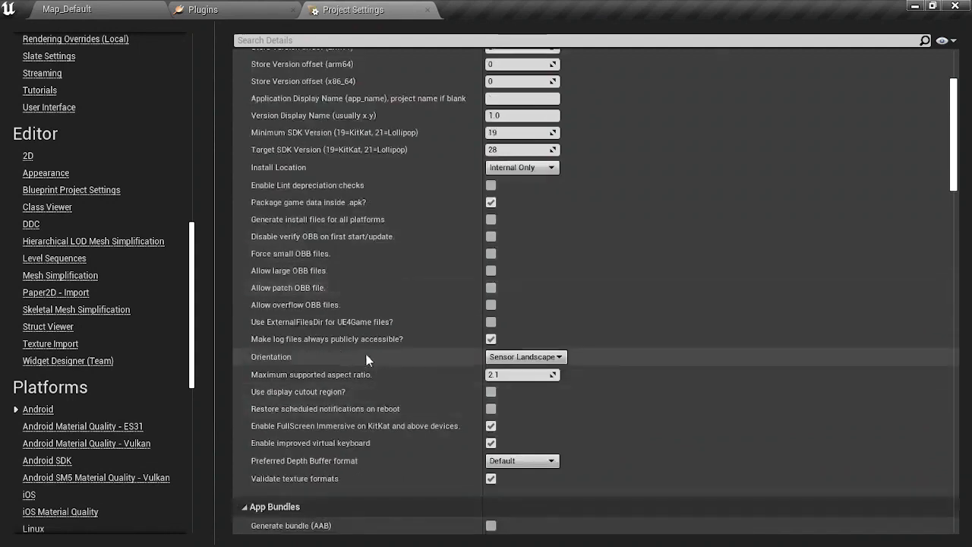
left_click(508, 360)
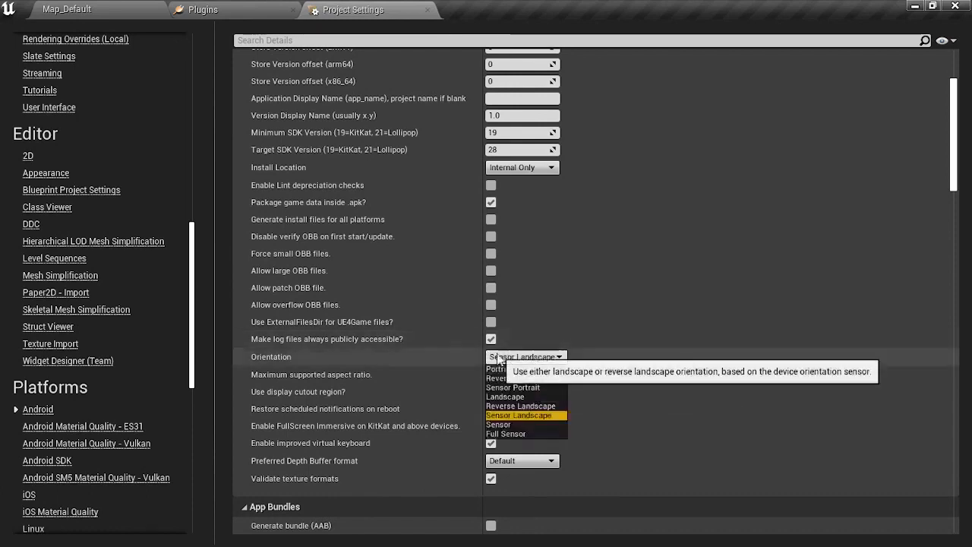
left_click(499, 424)
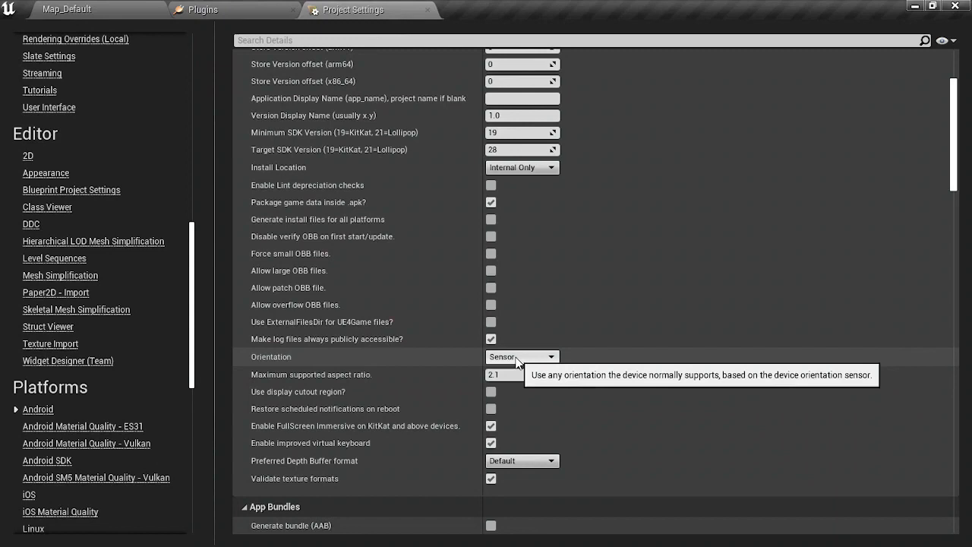
left_click(515, 359)
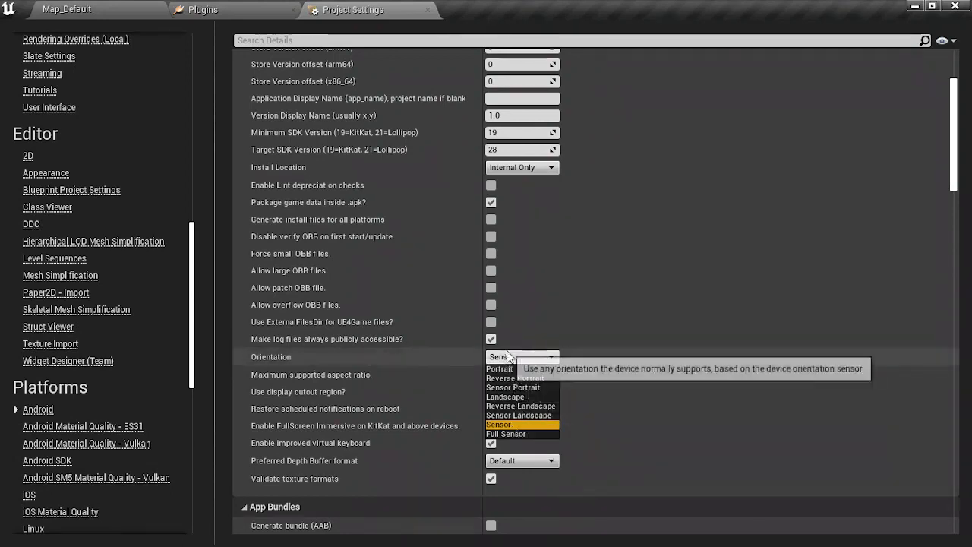
left_click(517, 424)
- Examine the remaining Android settings and the SDK, NDK and Java locations on the Android SDK page, returning to the Android page
scroll(516, 406, "down", 1)
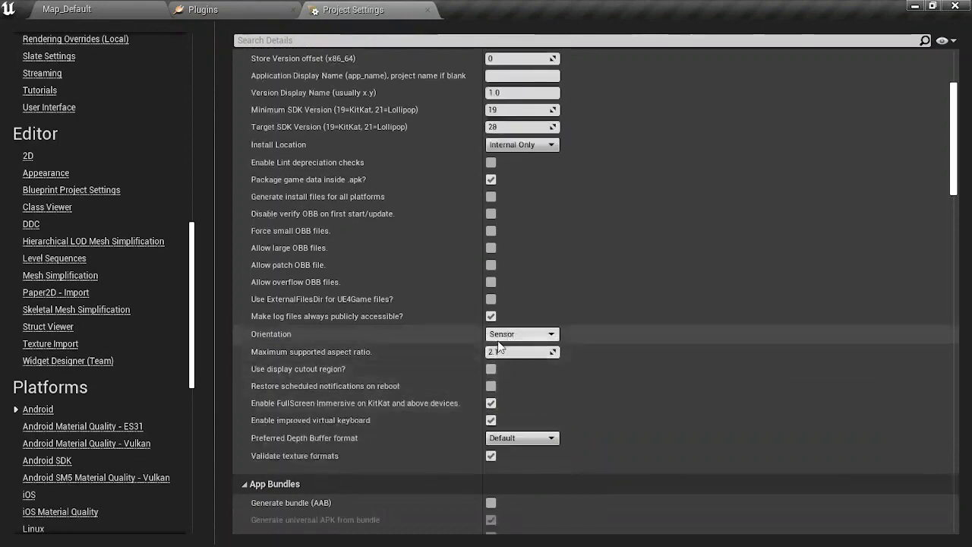
scroll(471, 338, "down", 10)
scroll(460, 325, "down", 20)
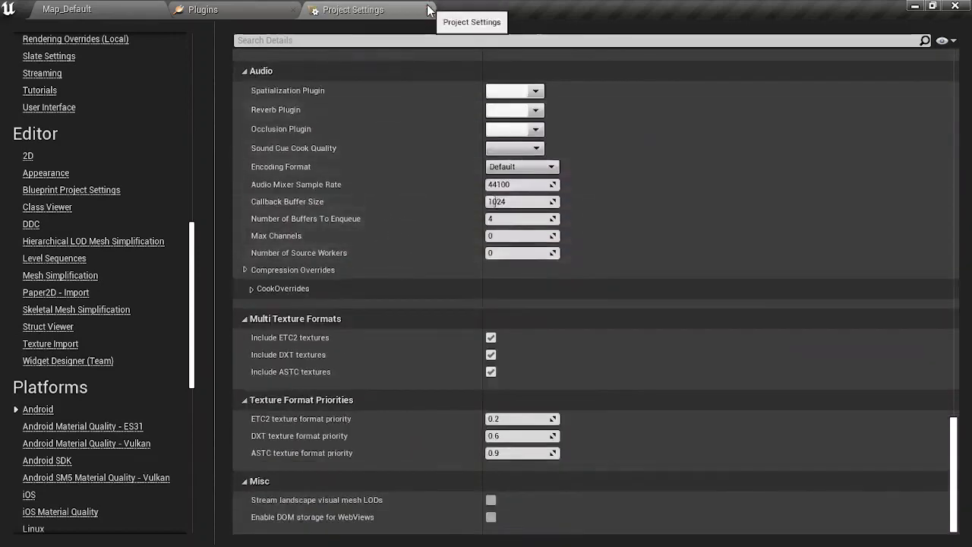
scroll(29, 372, "down", 3)
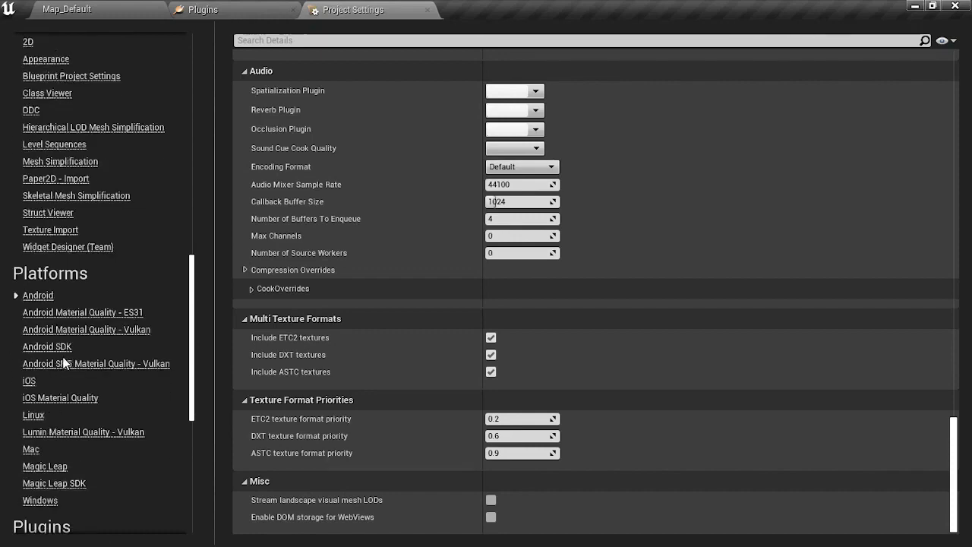
left_click(47, 347)
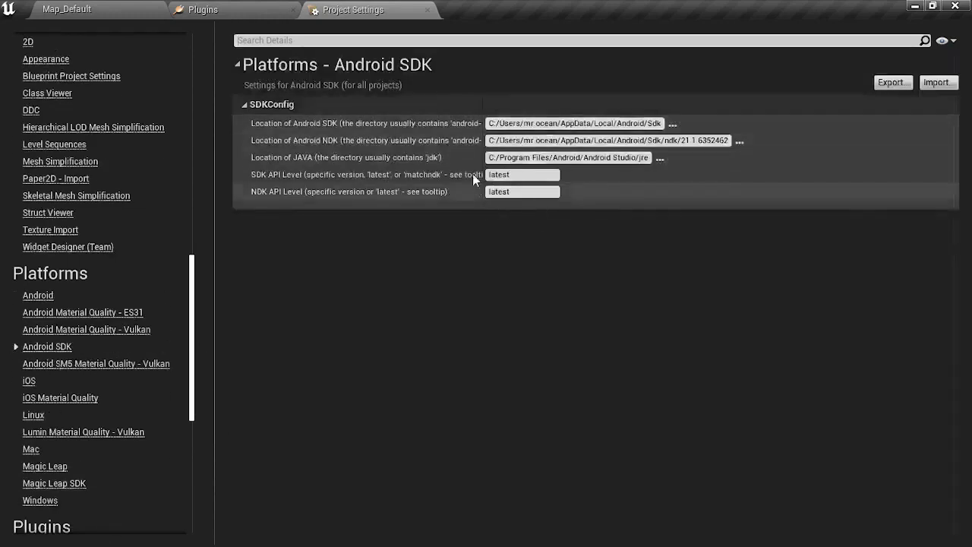
left_click(40, 296)
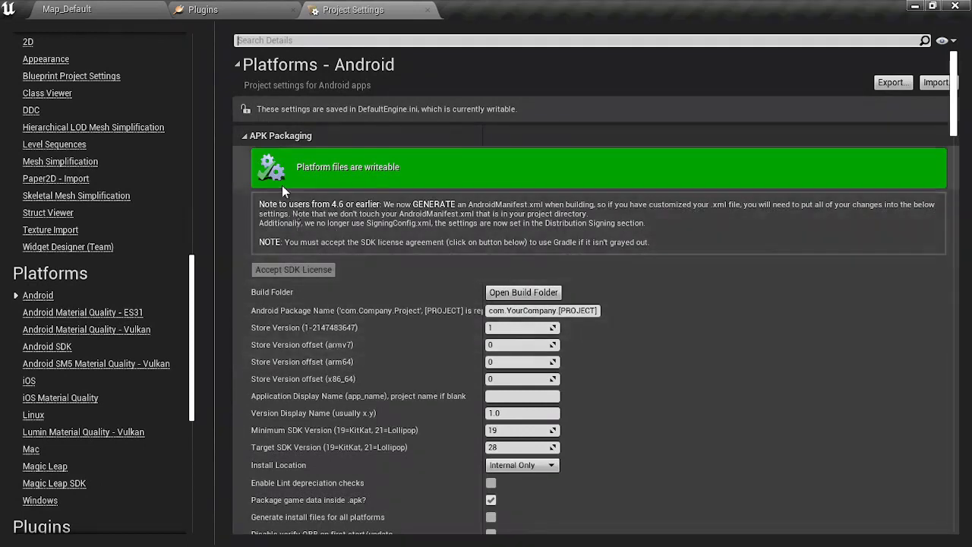
mouse_move(278, 180)
- Close the Plugins and Project Settings windows, returning to the Map_Default level
left_click(290, 11)
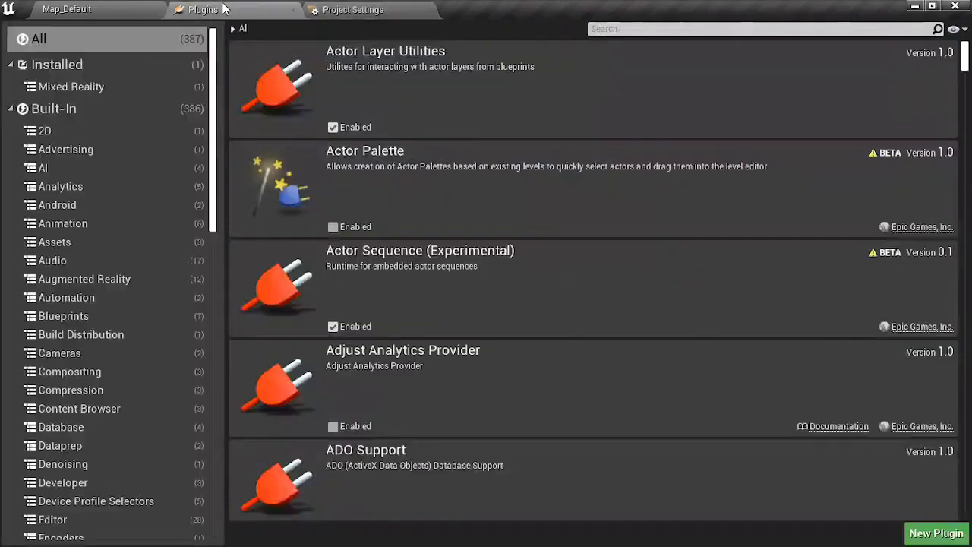
left_click(294, 10)
left_click(294, 11)
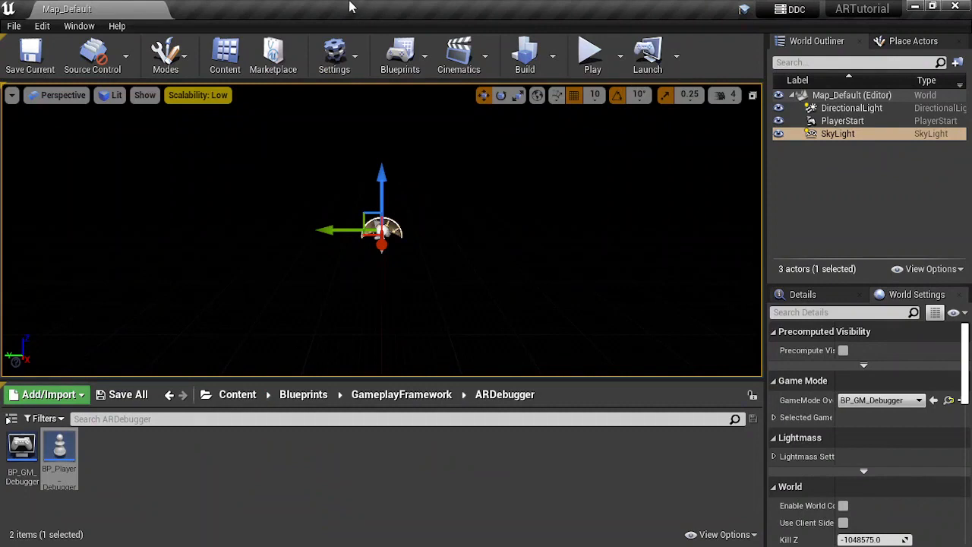
- Package the project for Android (Multi:ASTC,DXT,ETC2) into a new ABuild folder inside the ARTutorial project folder
left_click(13, 26)
mouse_move(68, 259)
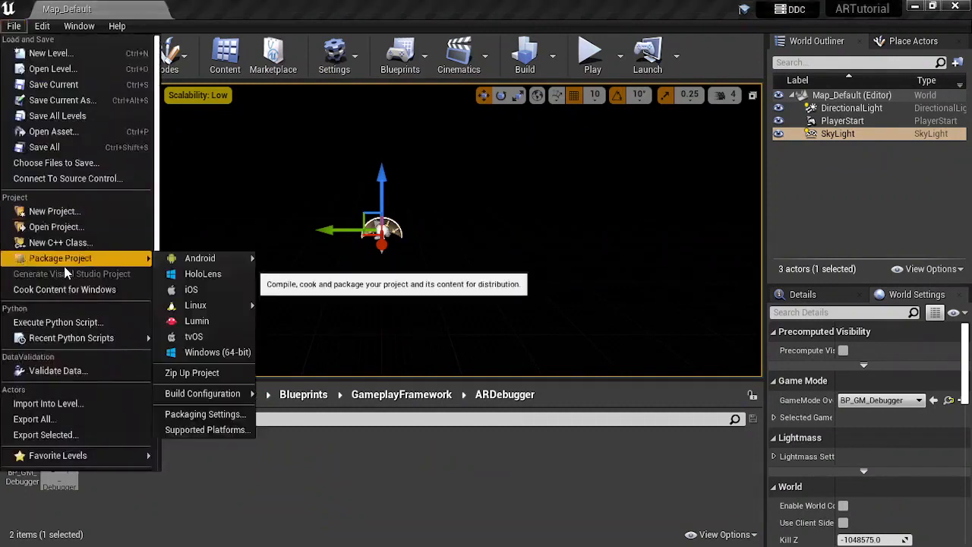
mouse_move(201, 258)
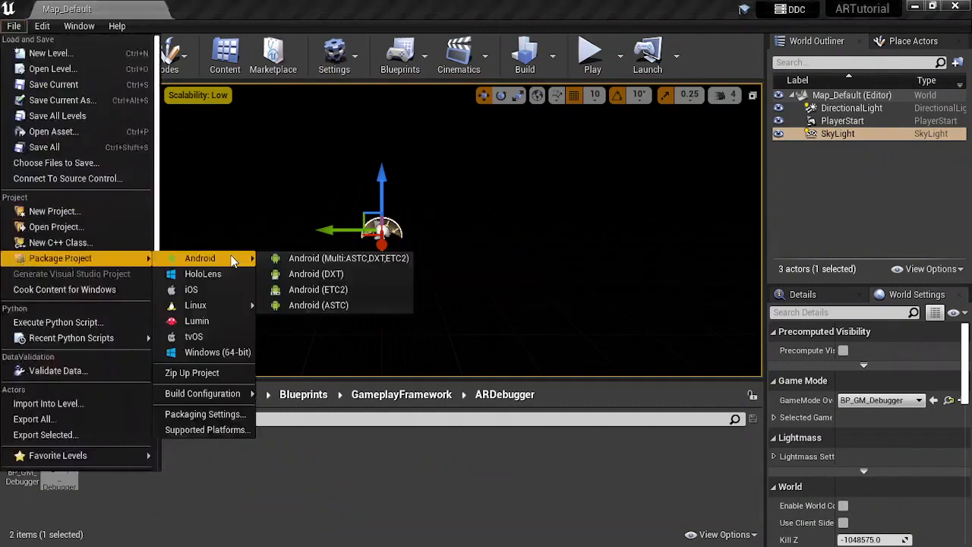
left_click(337, 259)
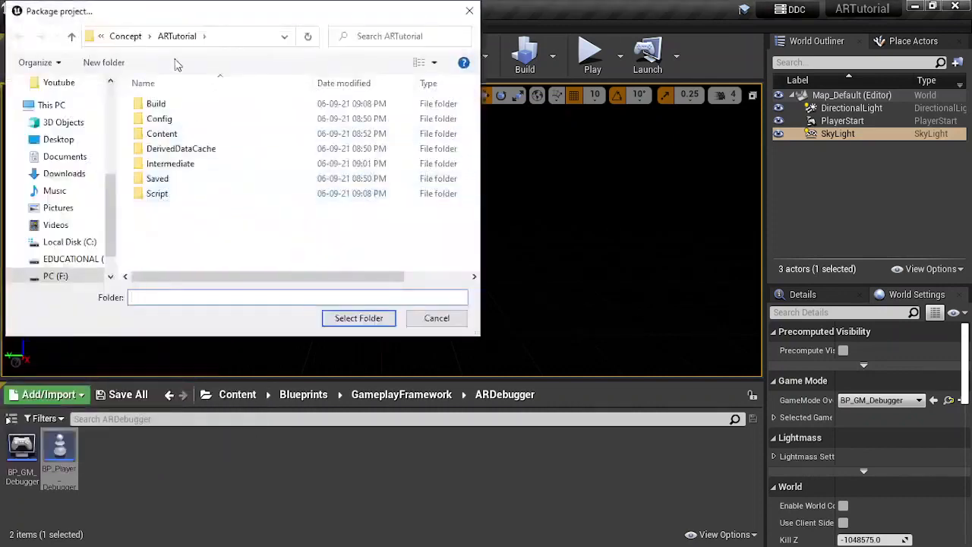
left_click(104, 63)
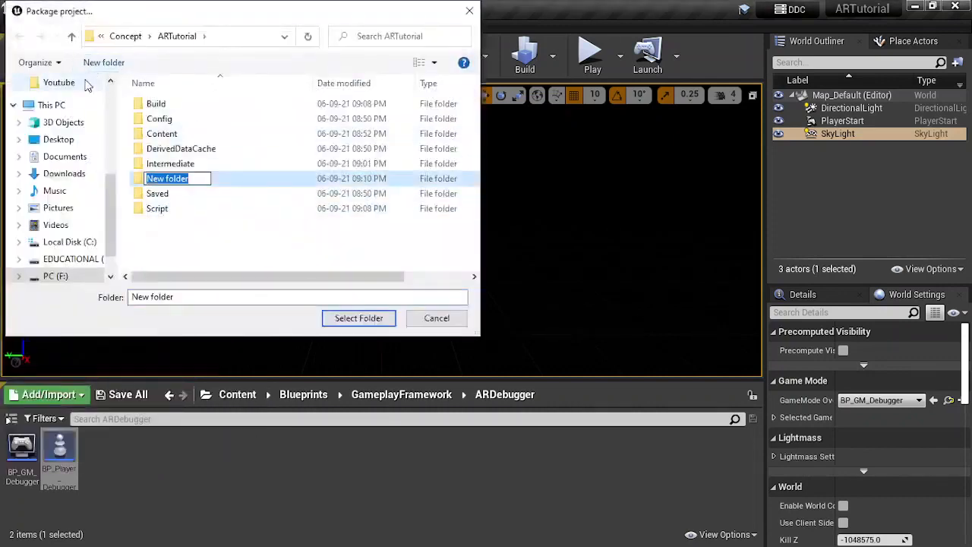
key("BackSpace")
type("ABuild")
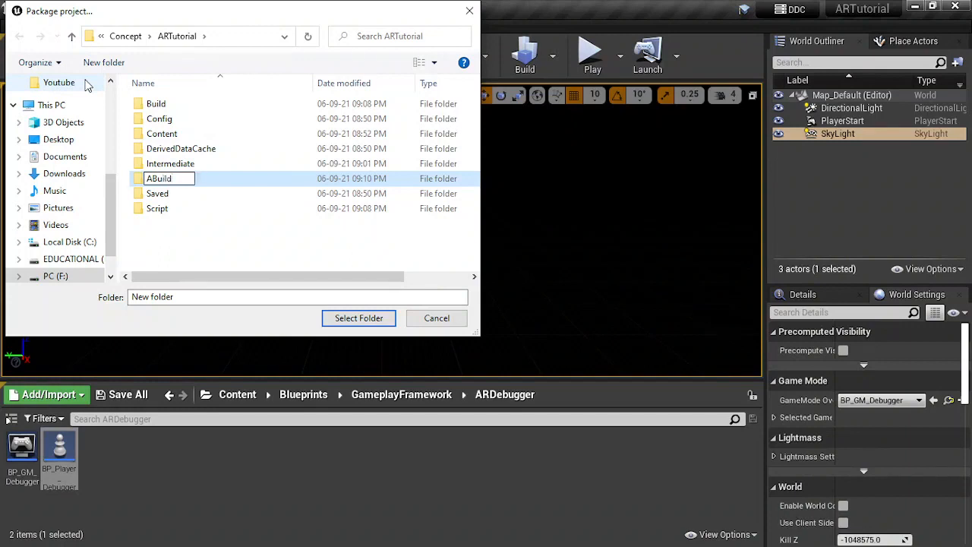
key("Return")
key("Return")
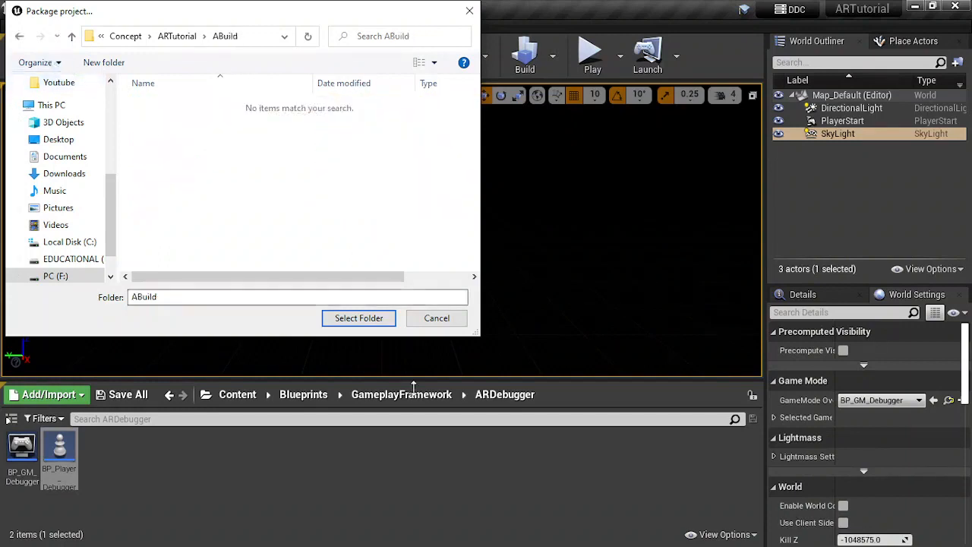
left_click(380, 317)
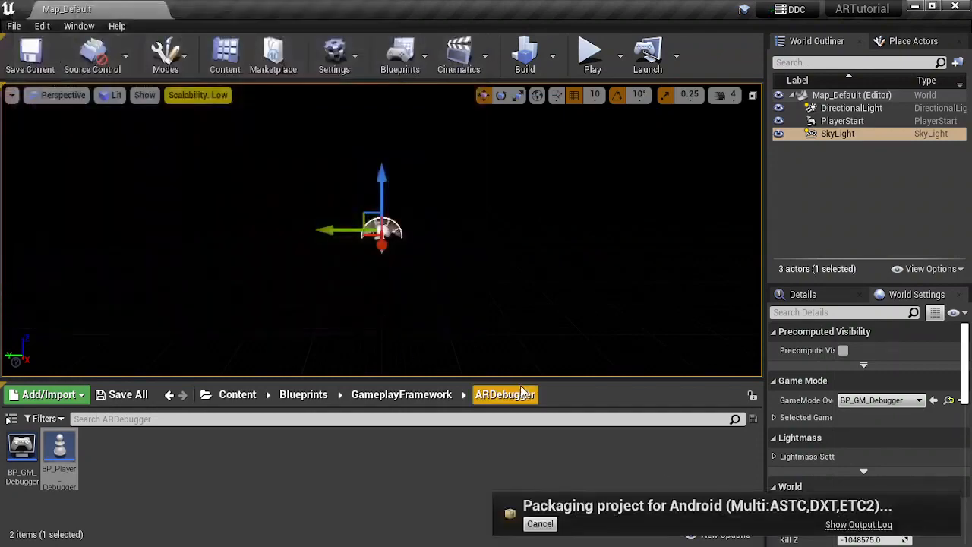
- Show the packaging output log and clear its existing messages
left_click(843, 524)
right_click(226, 163)
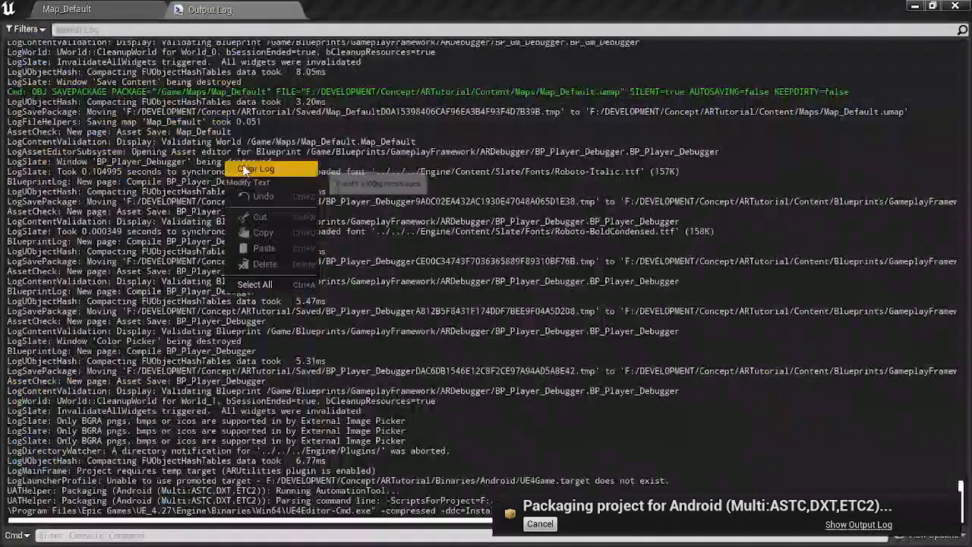
left_click(245, 168)
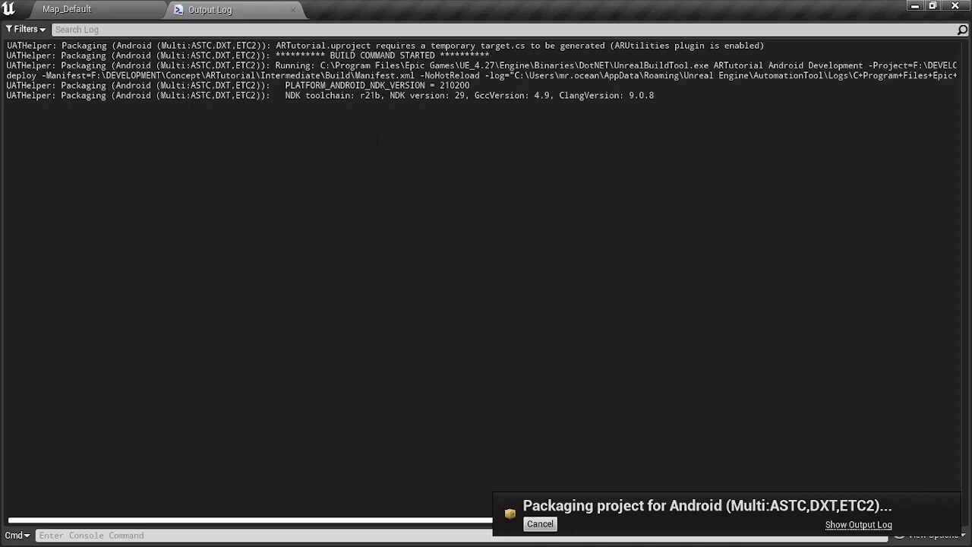
right_click(282, 146)
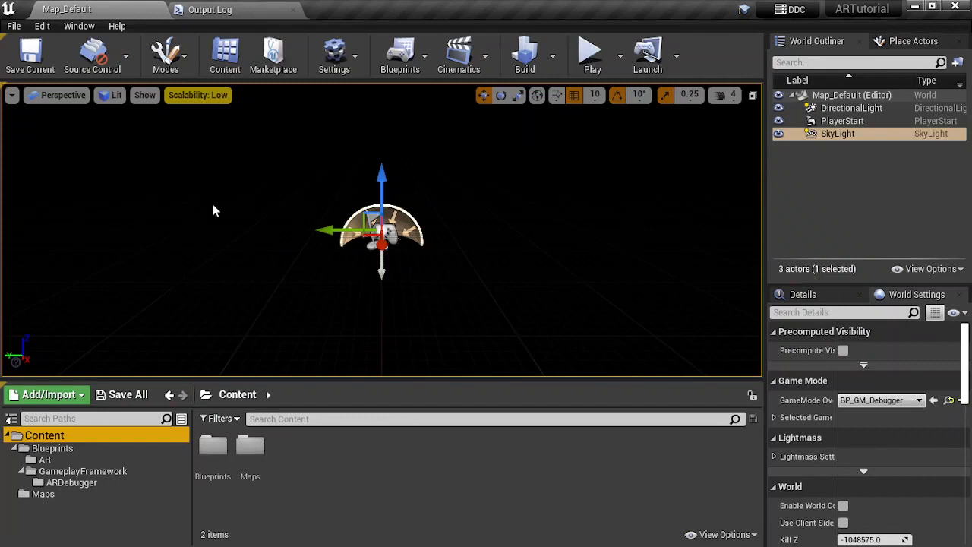
- In the project's Maps & Modes settings, set both default maps to Map_Default and the Default GameMode to BP_GM_Debugger
left_click(14, 26)
mouse_move(42, 26)
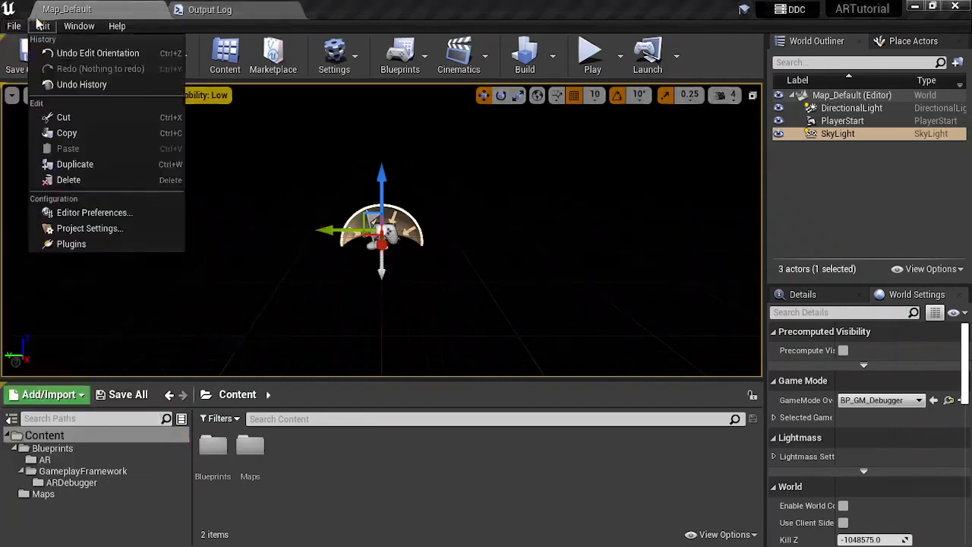
left_click(83, 230)
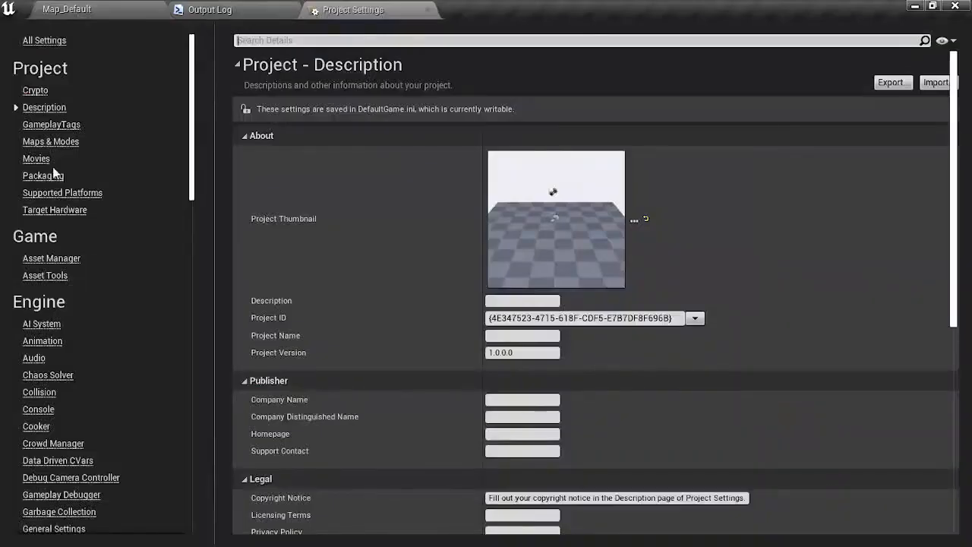
left_click(50, 142)
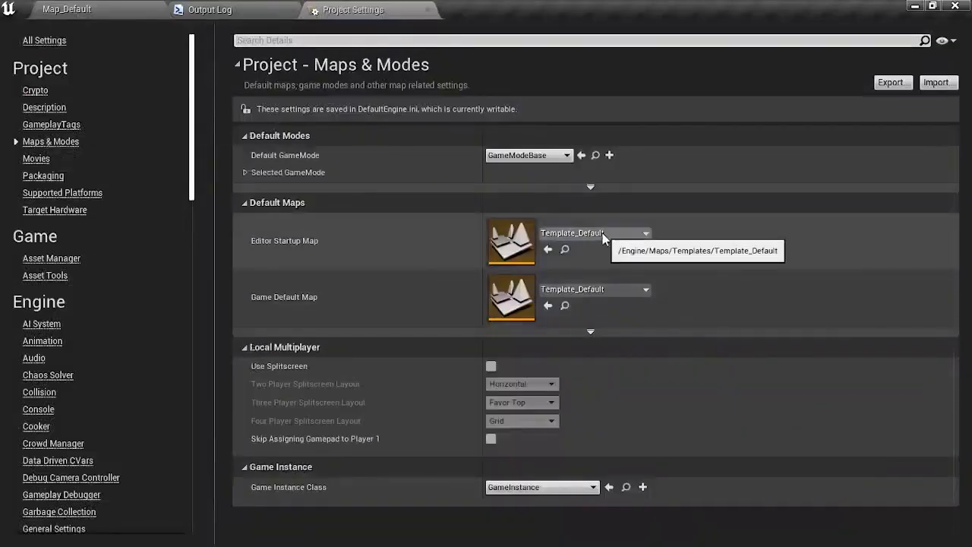
left_click(602, 233)
left_click(714, 364)
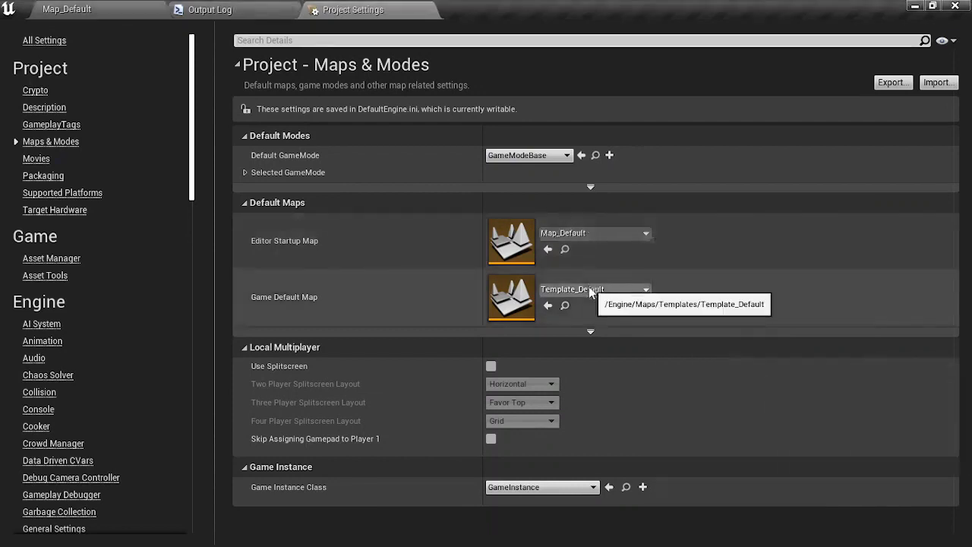
left_click(588, 288)
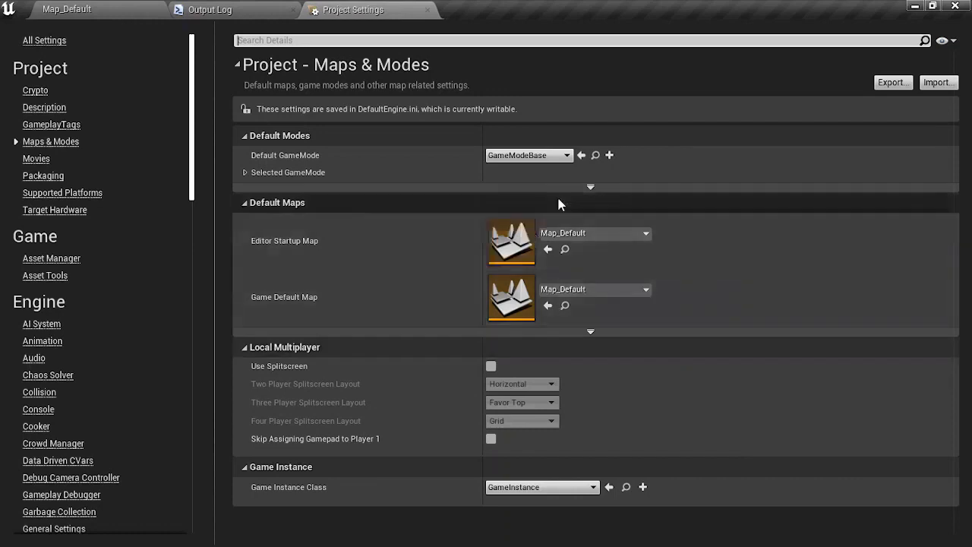
left_click(531, 155)
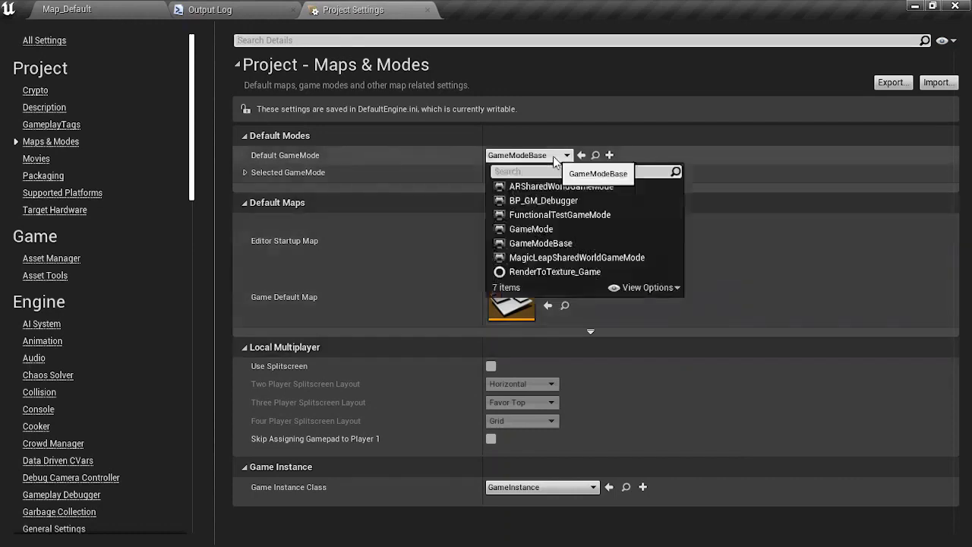
left_click(551, 200)
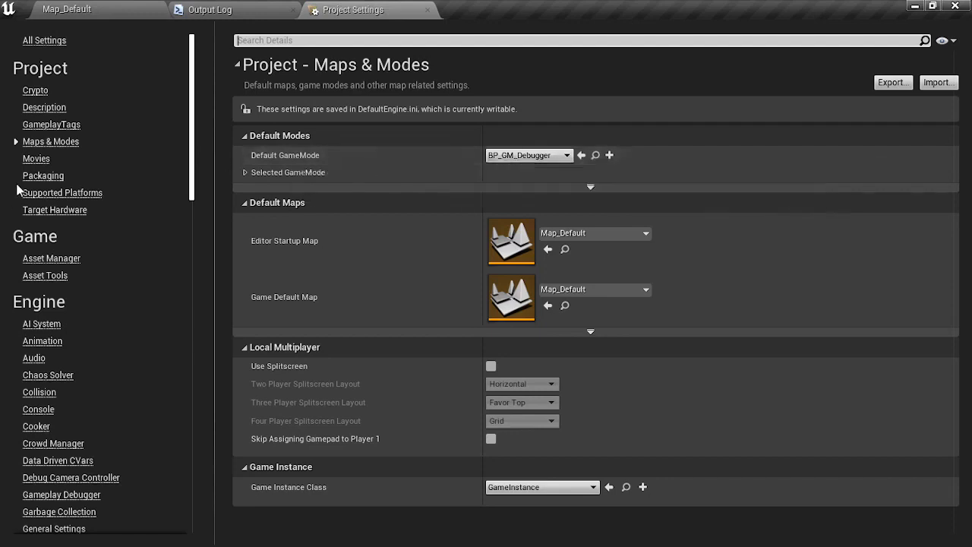
- Set the Default Touch Interface to None in the project's Engine Input settings
scroll(73, 278, "down", 3)
scroll(74, 278, "down", 3)
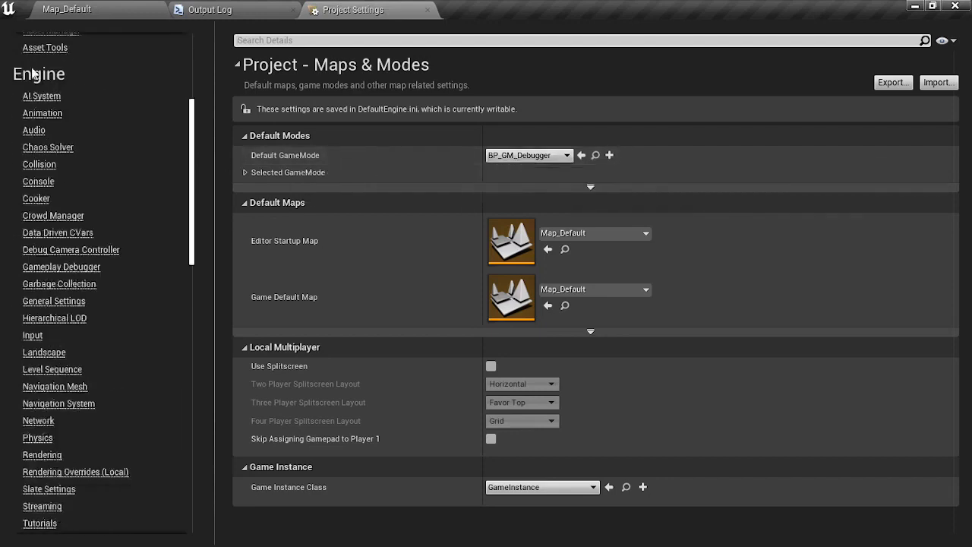
left_click(45, 337)
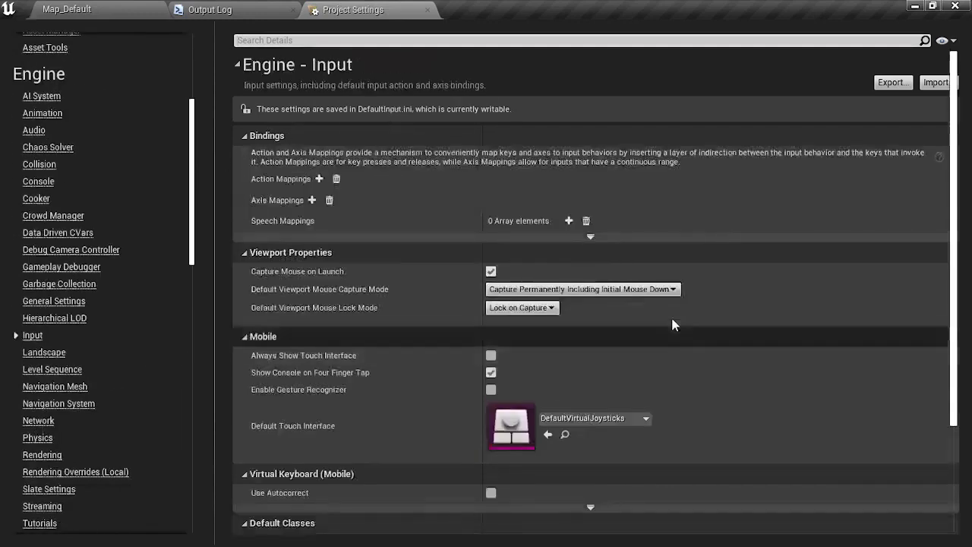
left_click(576, 418)
left_click(593, 169)
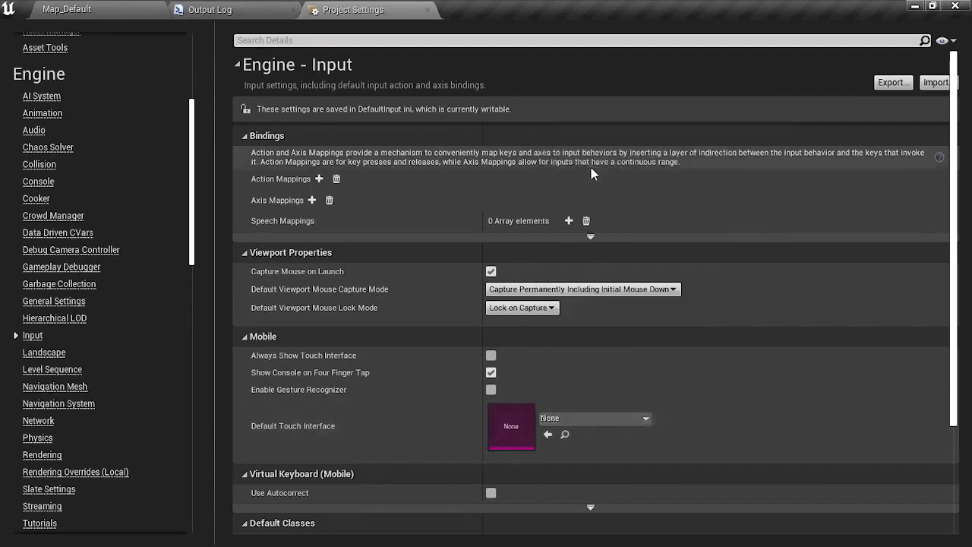
- Return to the Map_Default level and launch the game on the connected POCO_M2_Pro Android device
left_click(90, 7)
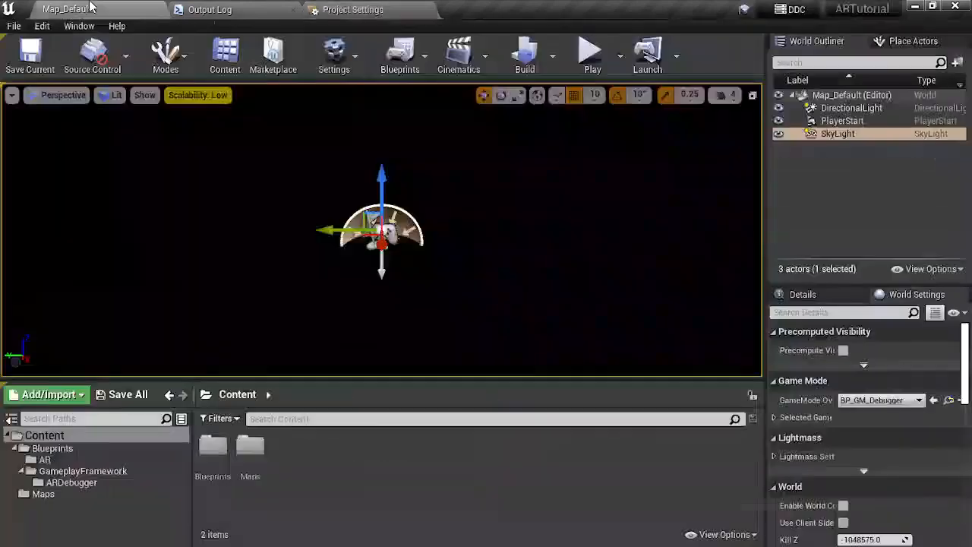
left_click(676, 56)
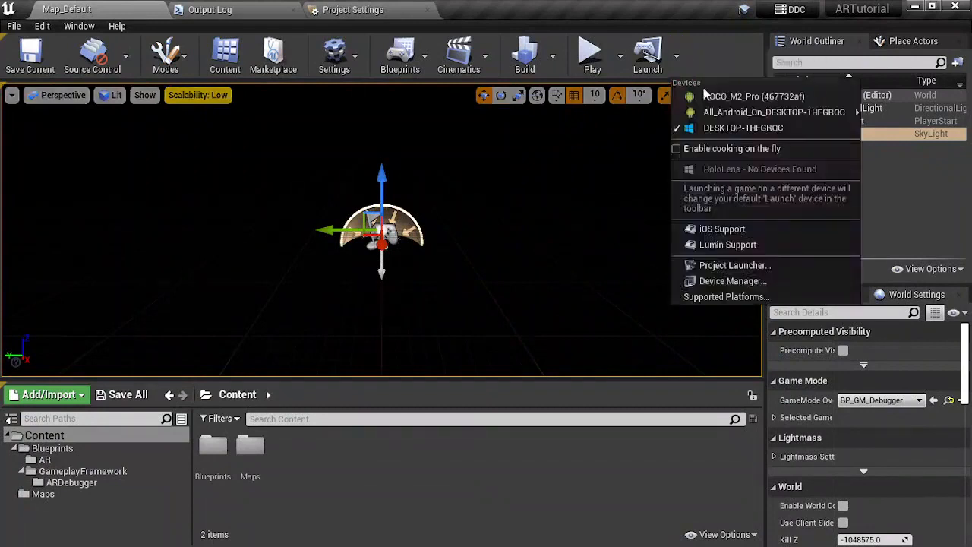
left_click(705, 101)
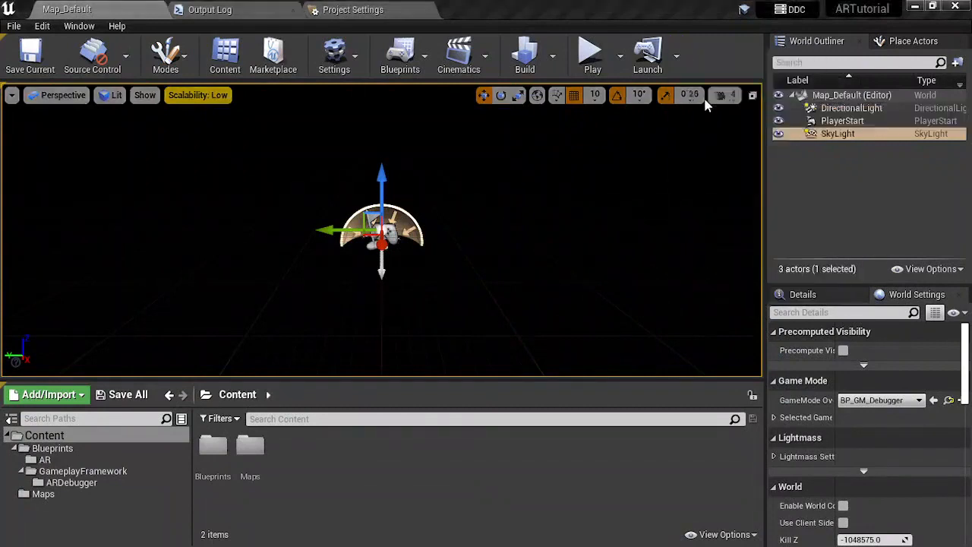